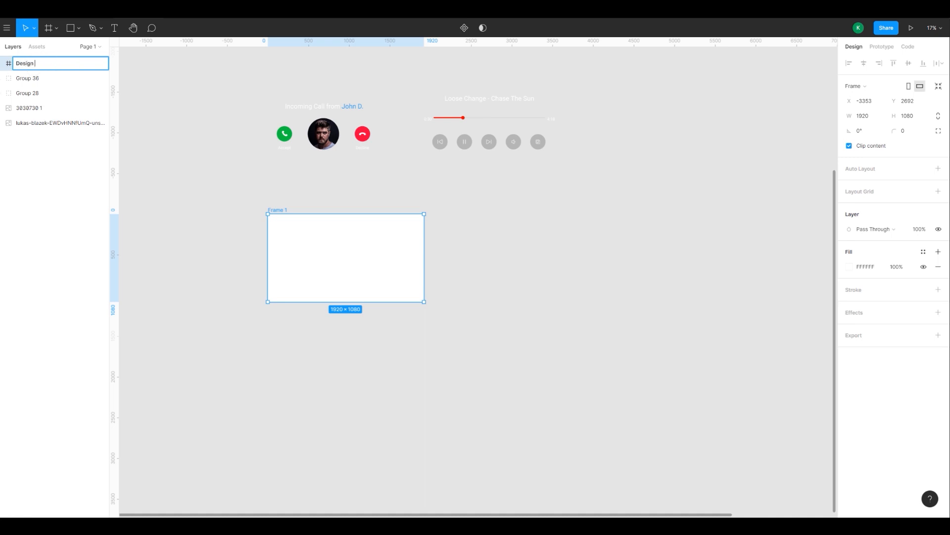
Rename the 1920 × 1080 frame as Design Frame
click(88, 211)
click(293, 212)
click(350, 191)
click(298, 211)
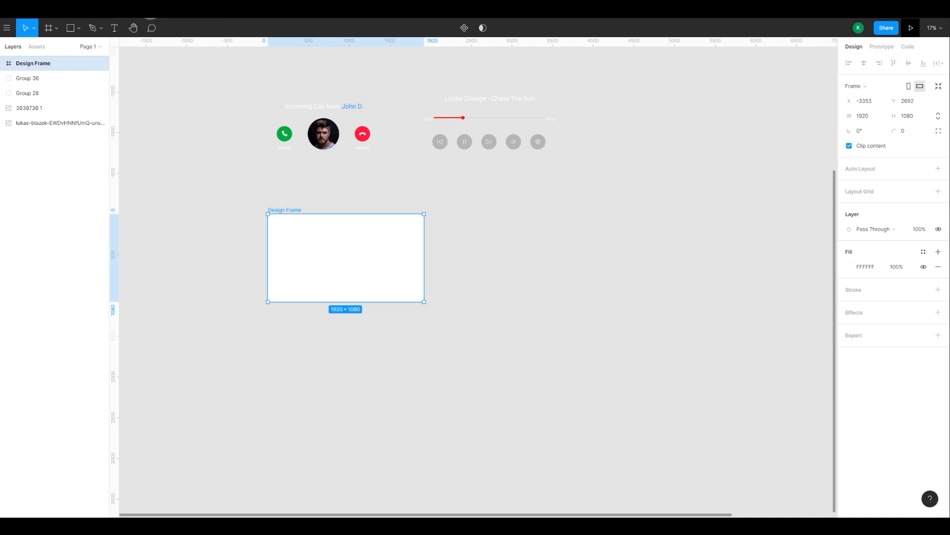
Lock the Design Frame layer and get the Rectangle tool ready
click(257, 172)
scroll(297, 198, up, 3)
click(353, 269)
scroll(353, 269, up, 3)
click(79, 28)
click(59, 47)
click(88, 64)
Draw a rectangle about 1176 × 575 inside the frame and set its corner radius to 500
mouse_move(308, 212)
mouse_down()
mouse_move(485, 317)
mouse_move(560, 334)
mouse_up()
click(903, 118)
key(Return)
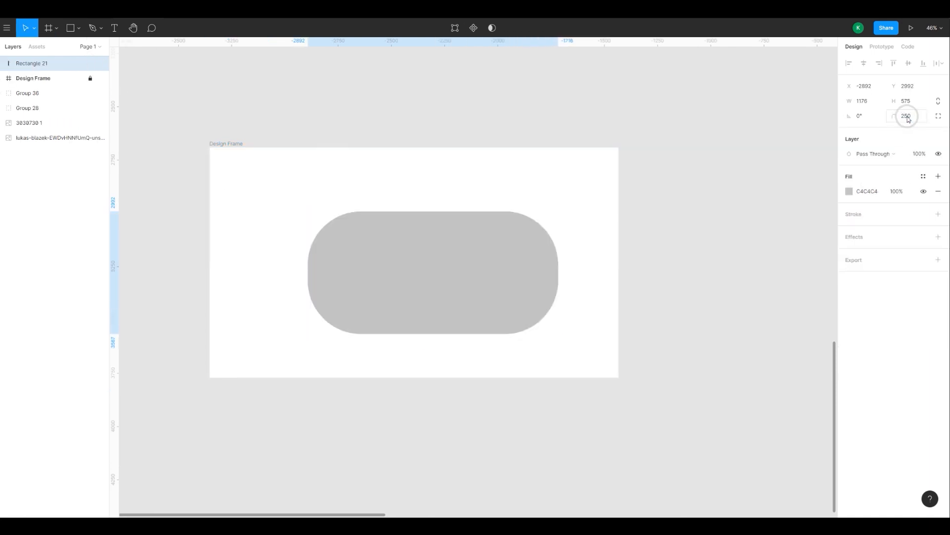
text(500)
key(Return)
Move the rounded rectangle toward the frame's centre and widen it to about 1286
drag(324, 276, 295, 266)
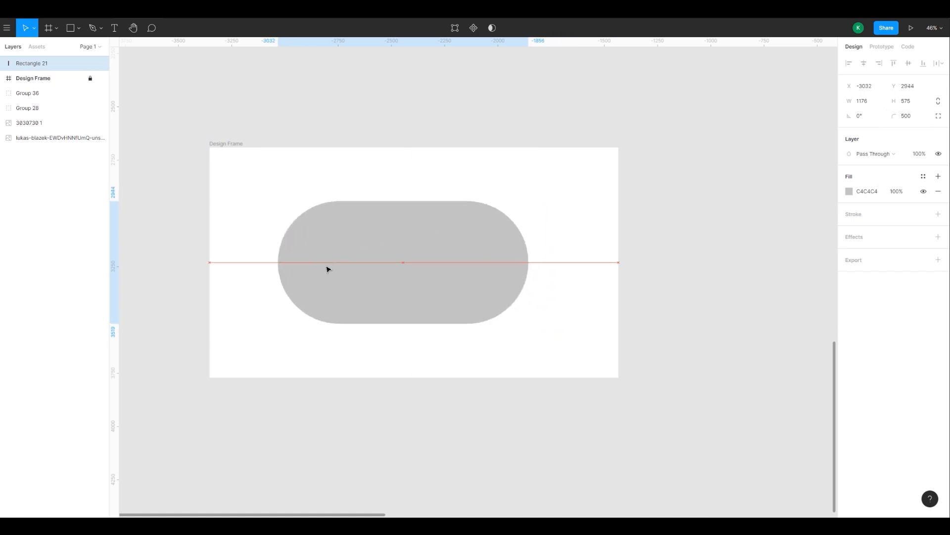
drag(529, 268, 554, 267)
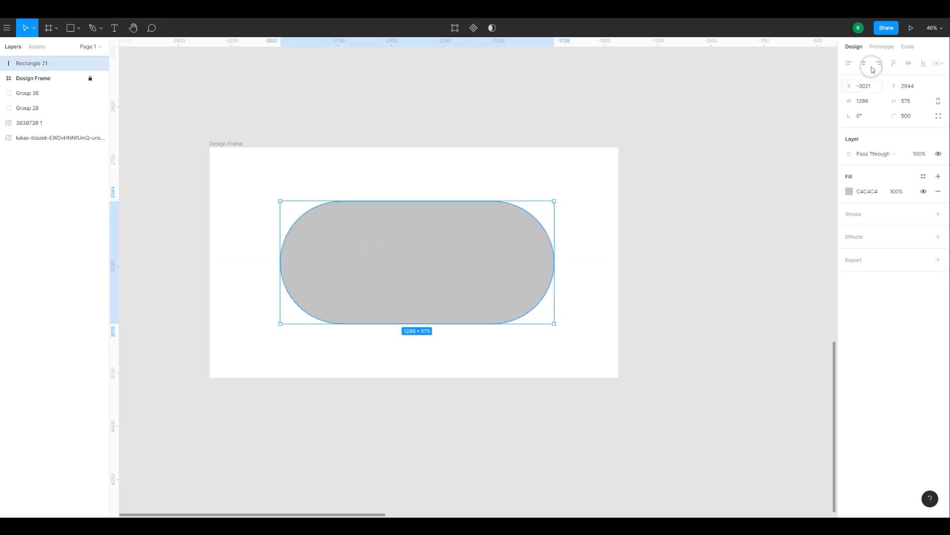
click(691, 154)
Unlock the Design Frame and centre the rounded rectangle horizontally and vertically within it
click(90, 78)
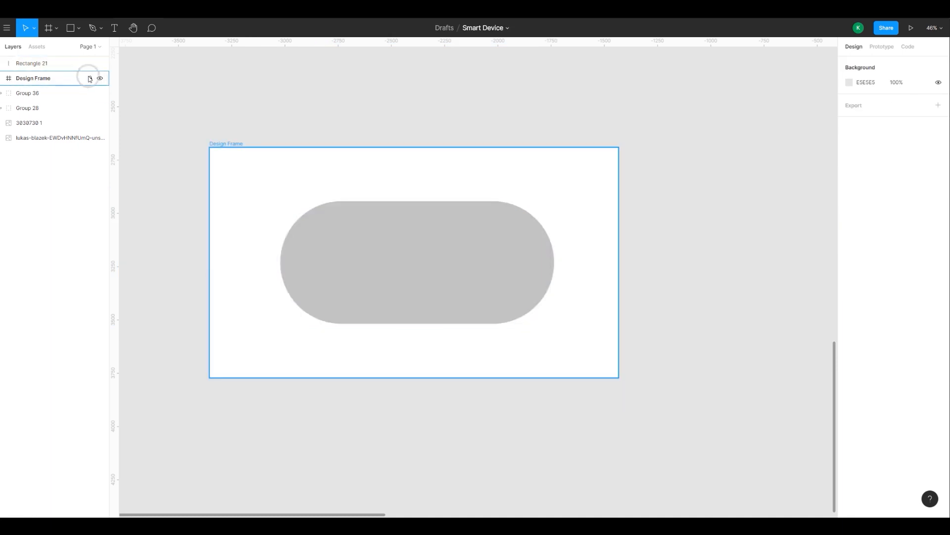
click(74, 64)
shift+click(546, 180)
click(863, 63)
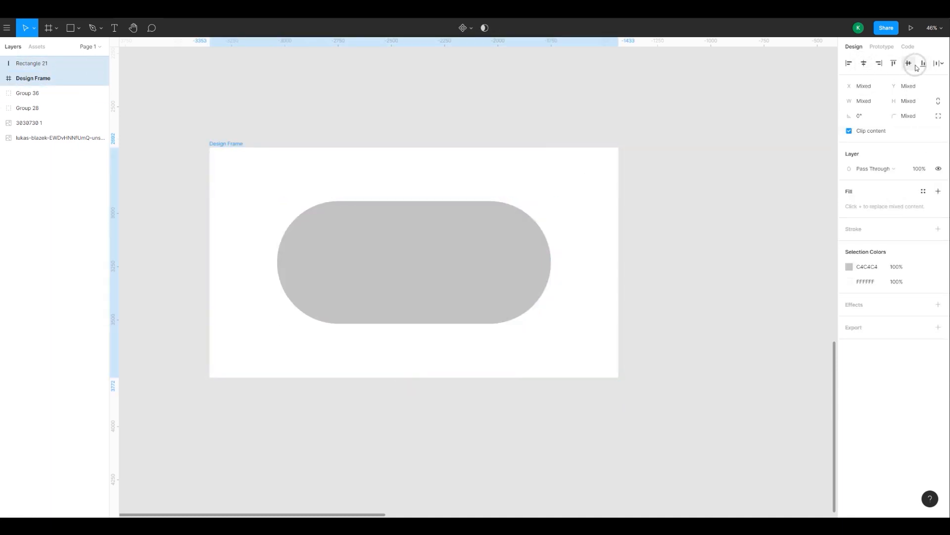
click(909, 63)
click(386, 403)
Set the rounded rectangle's corner radius to 600 and its fill to black
click(441, 307)
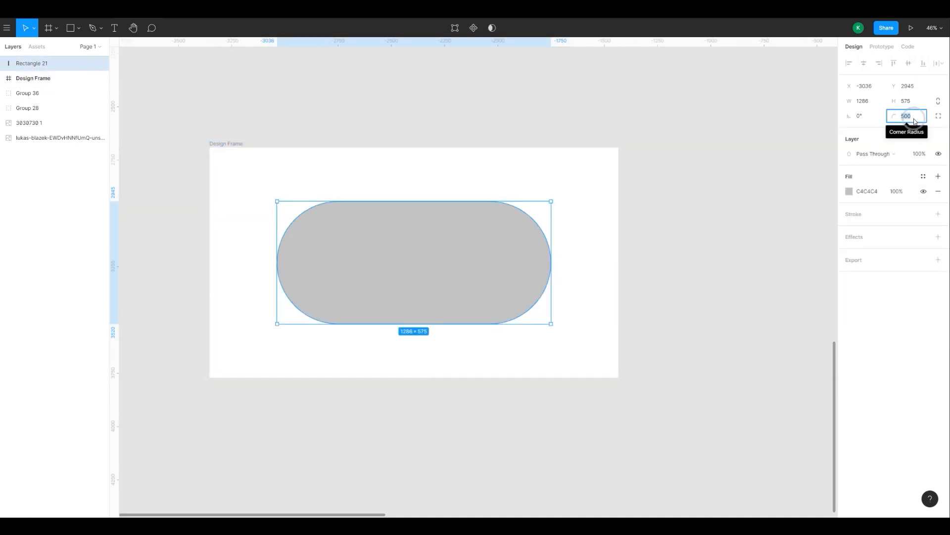
text(600)
key(Return)
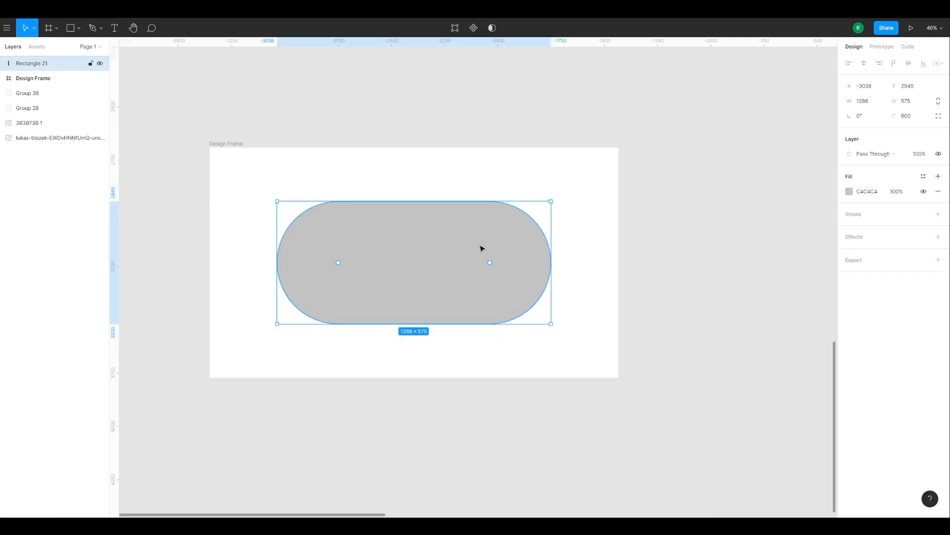
click(849, 193)
drag(753, 251, 662, 414)
Duplicate the black shape, scaling the copy down around its centre to about 1000 × 447 with a light grey CACACA fill
click(487, 253)
key(ctrl+d)
drag(551, 201, 522, 218)
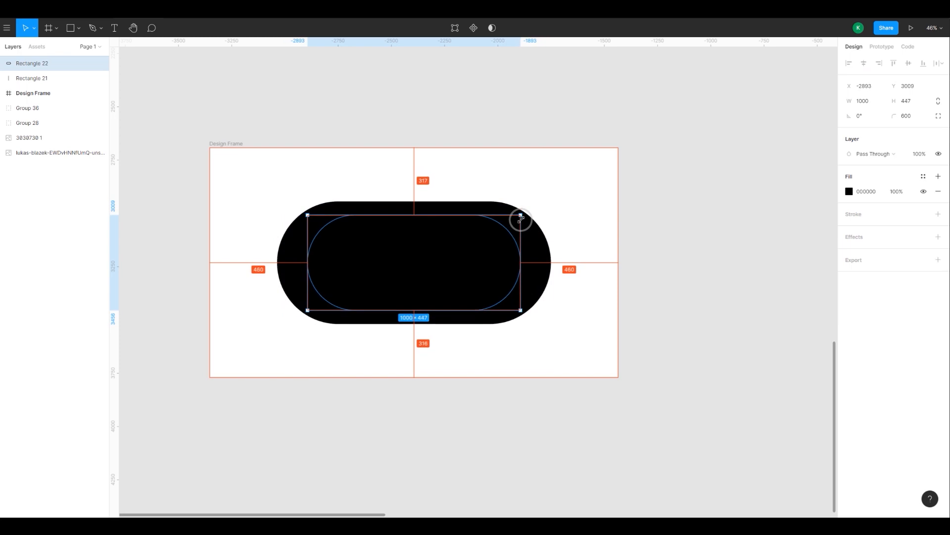
click(849, 192)
drag(746, 227, 721, 233)
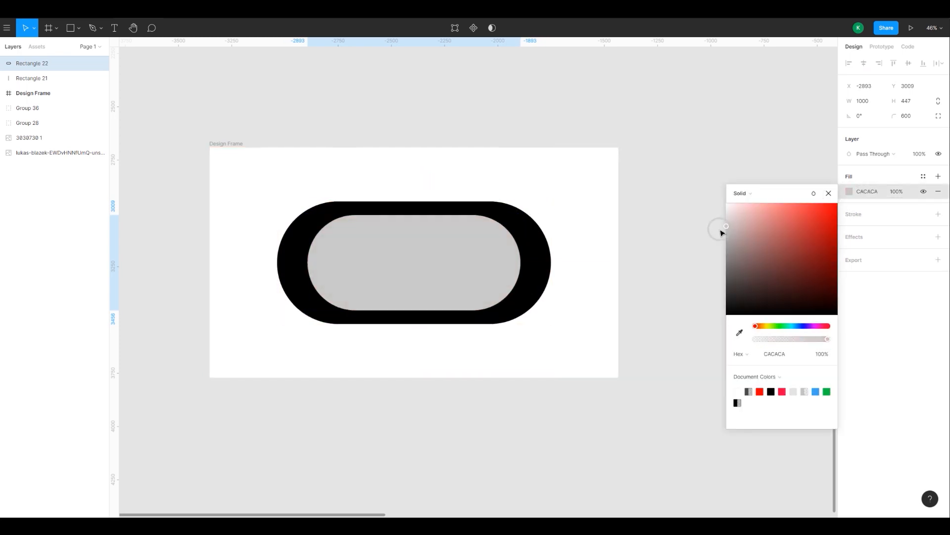
click(431, 333)
Reduce the grey inner shape's height to about 392 and centre it on the black shape
click(411, 310)
drag(411, 310, 412, 298)
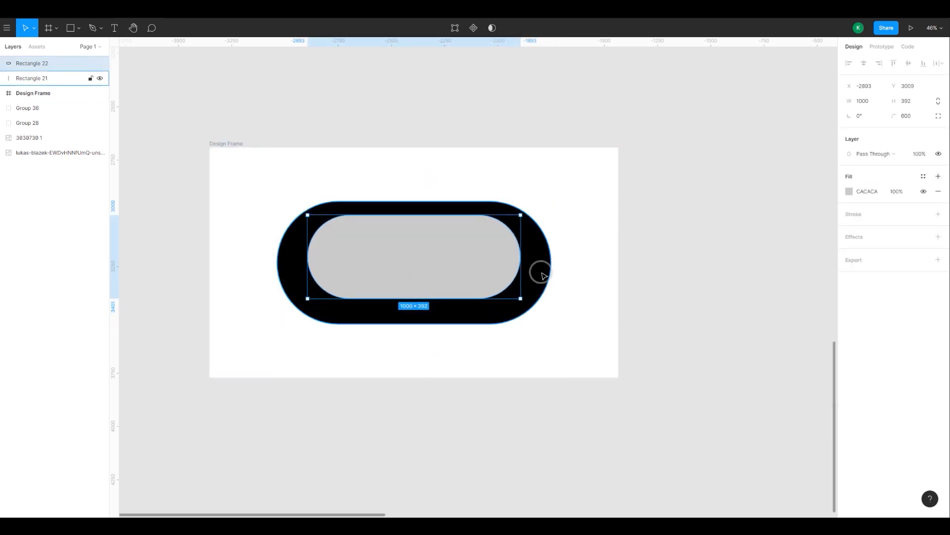
shift+click(542, 275)
click(864, 68)
click(909, 63)
click(572, 346)
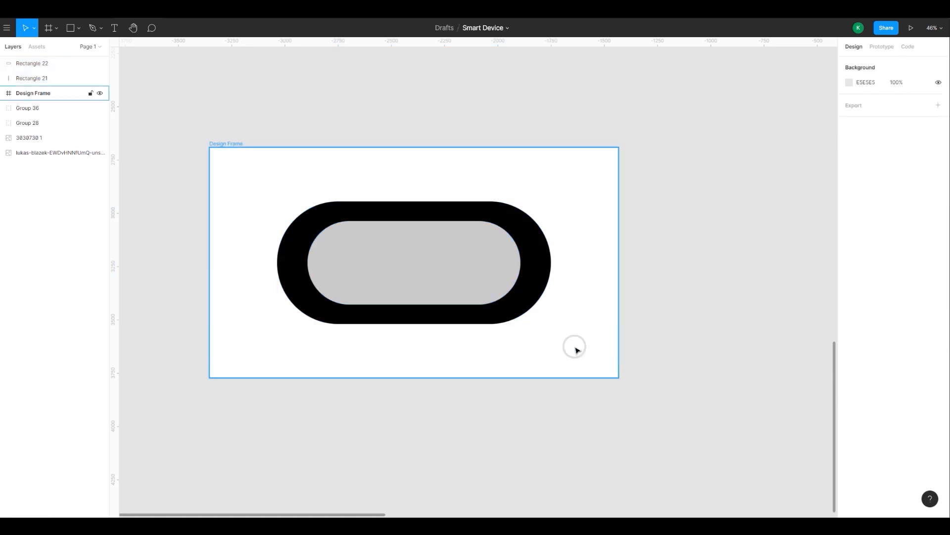
Resize the grey inner shape to about 1049 × 372 and centre it on the black shape
click(306, 262)
drag(305, 262, 302, 262)
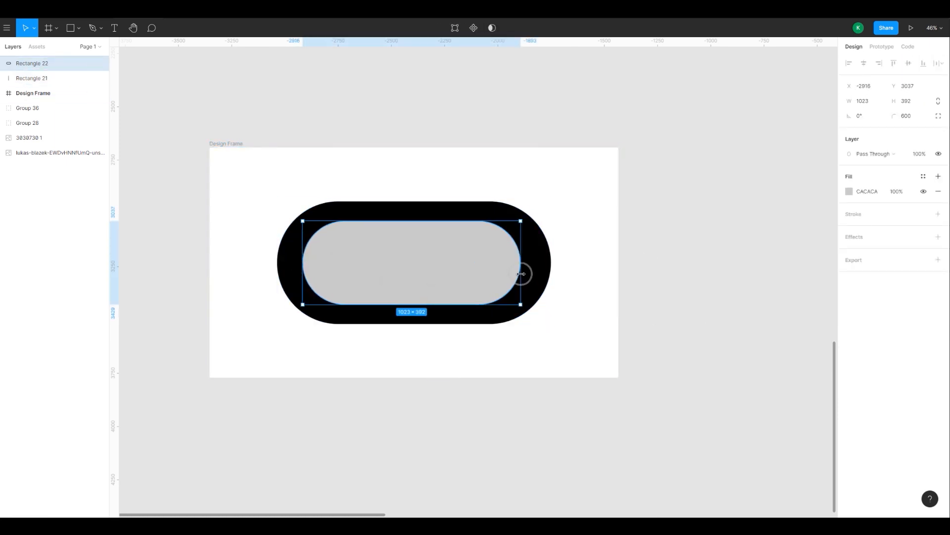
scroll(463, 279, up, 5)
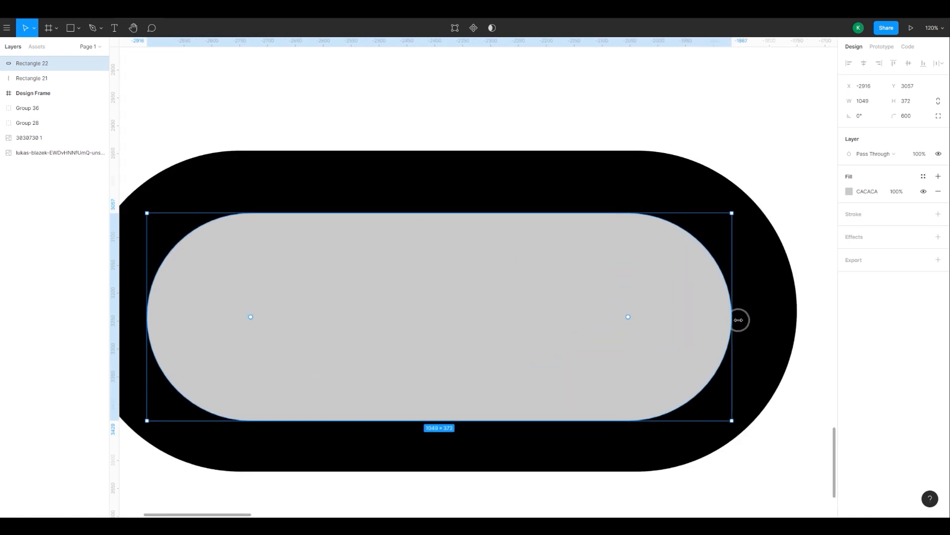
shift+click(736, 318)
click(865, 63)
click(908, 64)
click(804, 133)
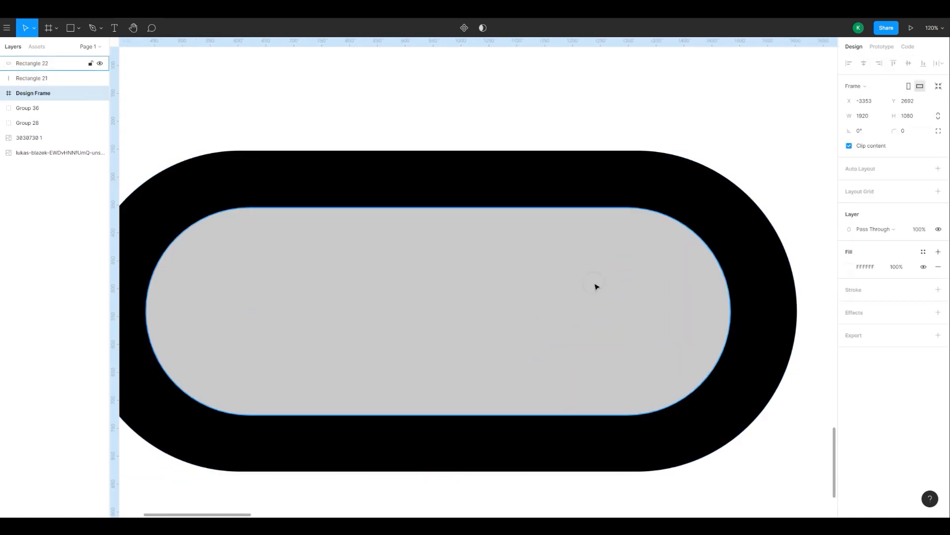
Reduce the grey inner shape's width and height slightly and centre it again on the black shape
scroll(592, 307, down, 5)
click(588, 321)
scroll(588, 320, up, 5)
drag(168, 280, 240, 280)
drag(405, 369, 405, 356)
drag(241, 256, 209, 256)
shift+click(644, 131)
click(864, 63)
click(908, 63)
click(797, 124)
Fine-tune the grey inner shape to about 997 × 349 and centre it on the black shape
scroll(628, 210, down, 5)
scroll(594, 312, up, 5)
click(417, 369)
drag(418, 372, 420, 367)
drag(344, 367, 348, 371)
drag(229, 275, 218, 276)
click(317, 166)
click(577, 233)
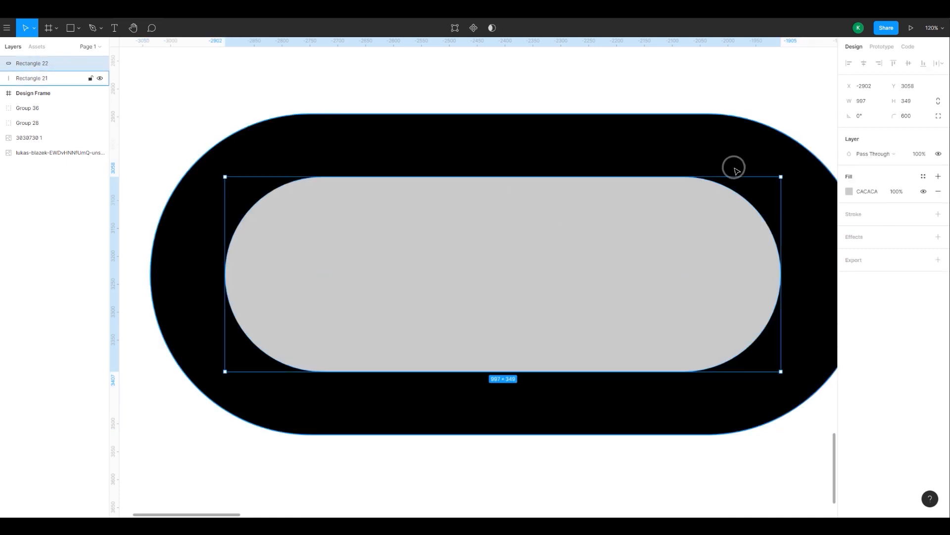
shift+click(743, 161)
click(865, 63)
click(908, 62)
click(654, 111)
Lock and hide the grey inner shape, Rectangle 22
scroll(504, 238, down, 5)
scroll(484, 297, up, 4)
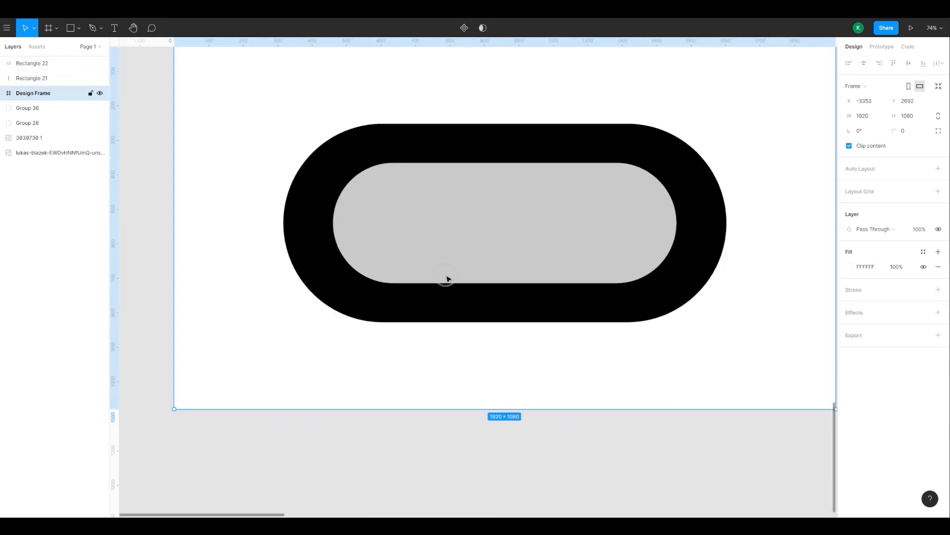
drag(442, 378, 417, 429)
scroll(315, 374, down, 3)
click(86, 69)
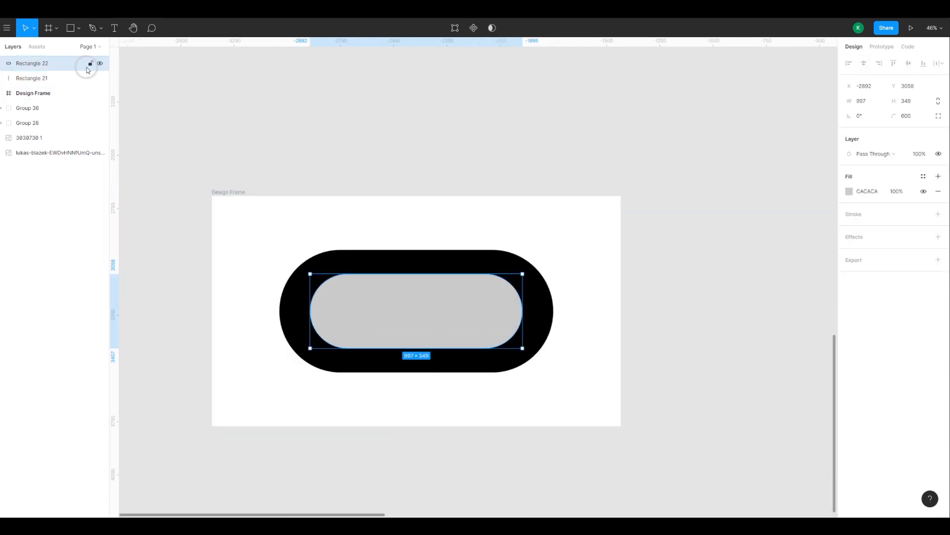
click(100, 65)
Move the woven fabric image from above onto the Design Frame
scroll(550, 297, down, 6)
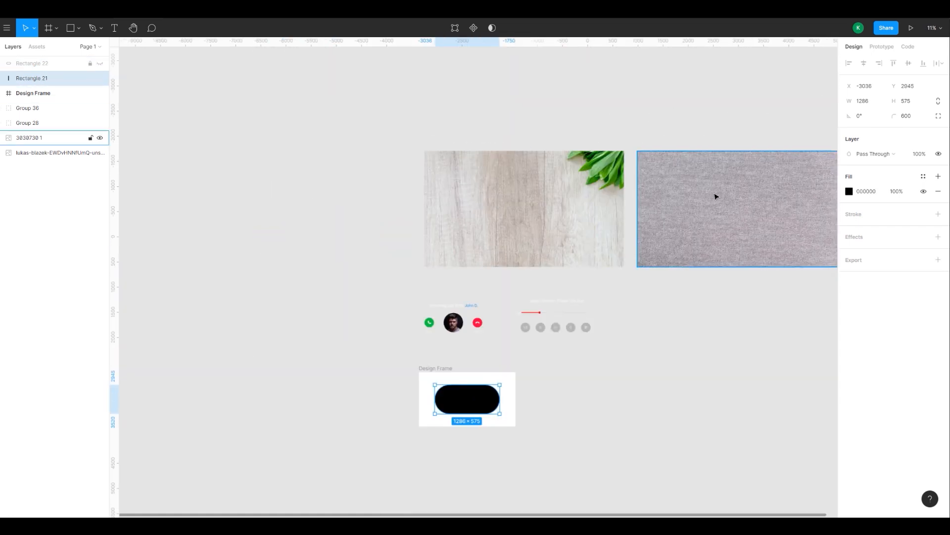
click(698, 266)
drag(698, 266, 471, 399)
scroll(476, 407, up, 10)
scroll(475, 409, down, 4)
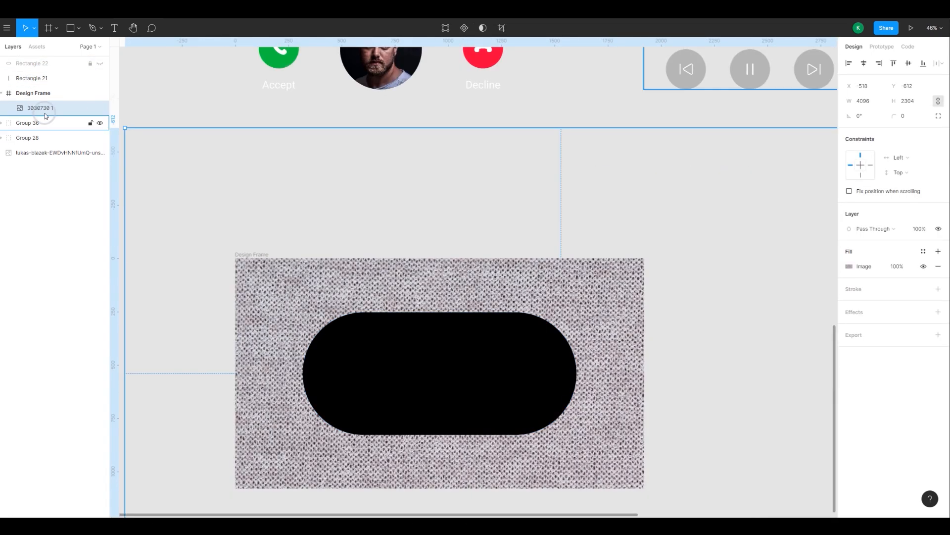
click(368, 345)
Take the fabric image layer 3030730 1 out of the Design Frame and place it above Rectangle 21
click(40, 109)
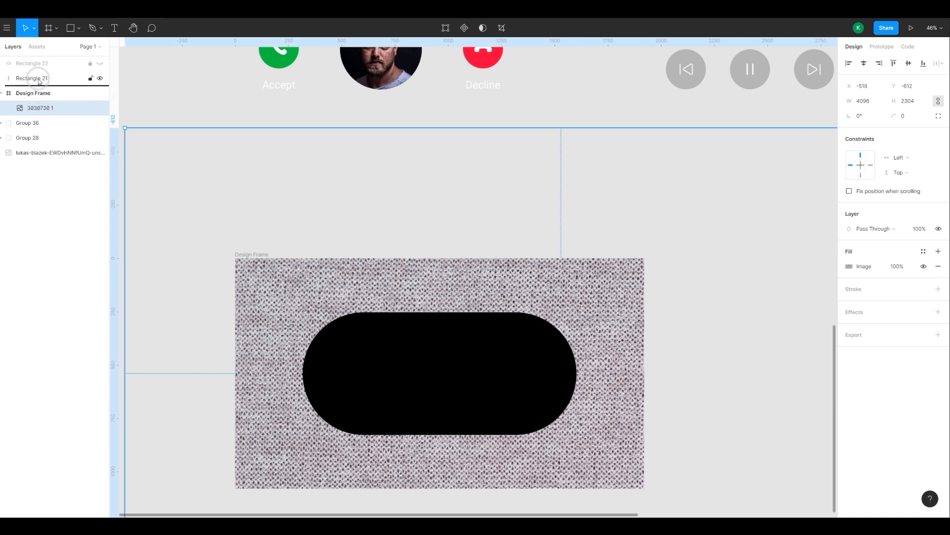
drag(39, 81, 39, 82)
shift+click(38, 94)
click(410, 231)
Scale the fabric image down to about 1490 × 838 and position it over the black shape
scroll(197, 175, down, 3)
drag(153, 144, 323, 242)
drag(358, 275, 290, 274)
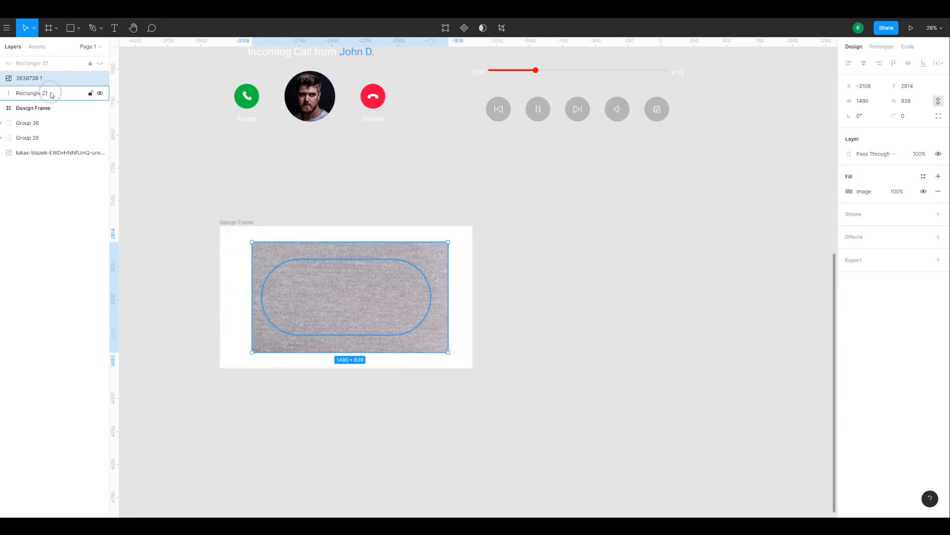
Try to centre the fabric image horizontally and vertically on the black rounded shape
shift+click(33, 66)
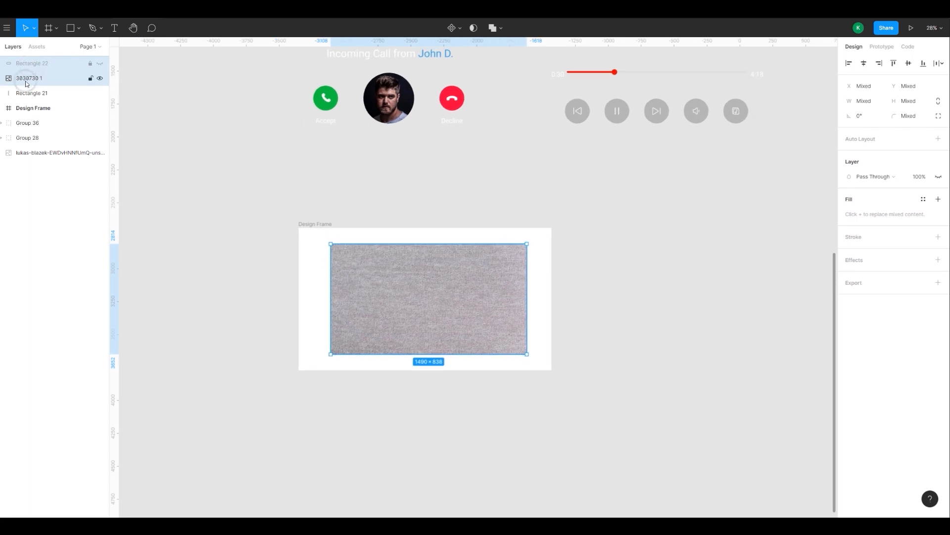
click(27, 83)
shift+click(30, 93)
click(864, 66)
click(909, 64)
click(704, 180)
key(ctrl+z)
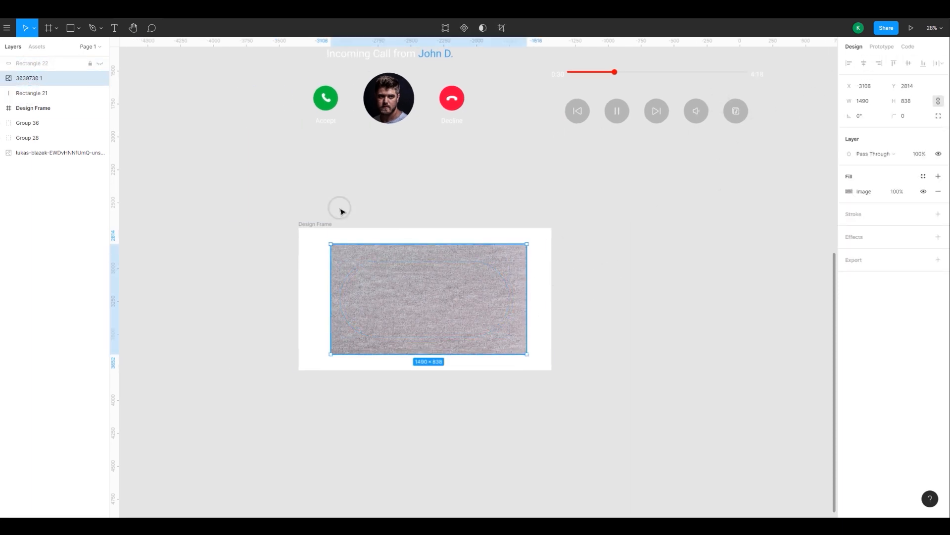
Centre the fabric image horizontally and vertically within the Design Frame
shift+click(32, 108)
click(864, 64)
click(908, 63)
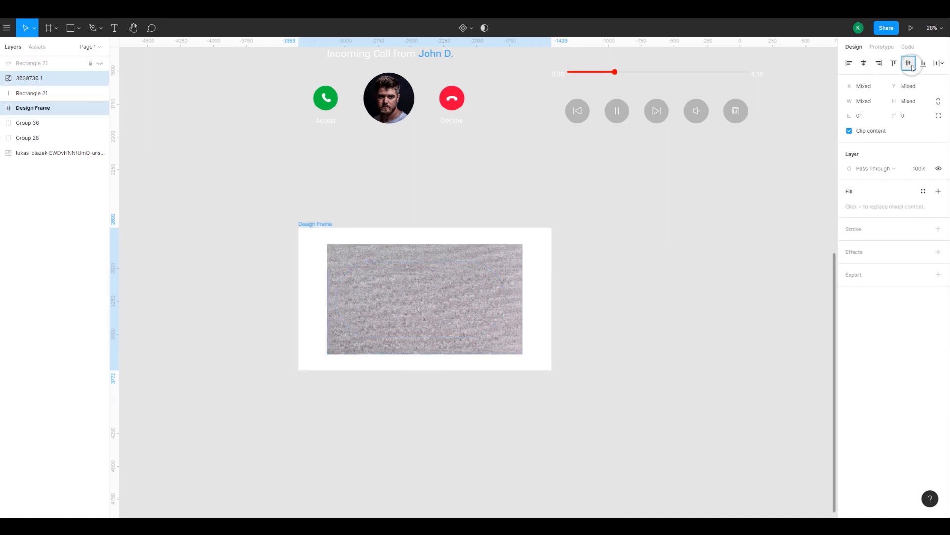
Scale the fabric image down around its centre to about 1322 × 744
click(329, 297)
shift+click(30, 93)
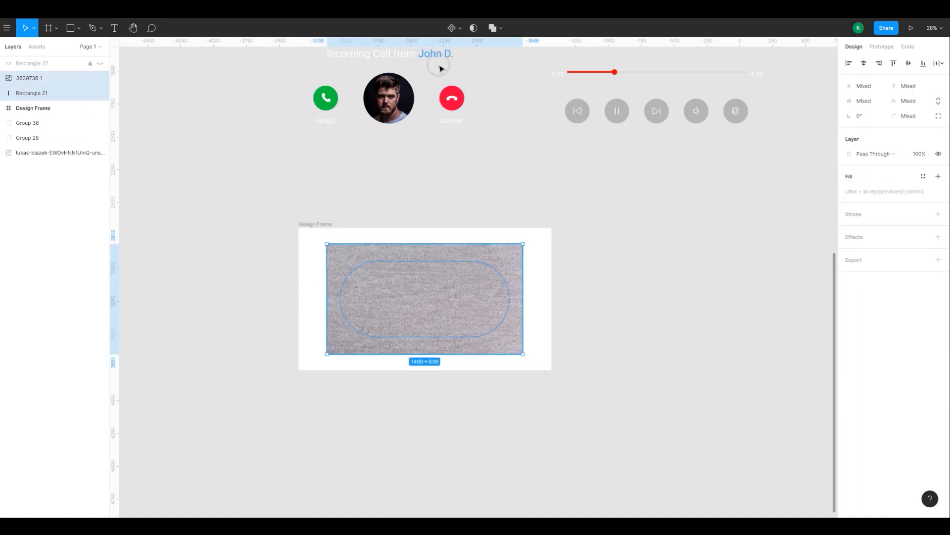
click(521, 345)
mouse_move(523, 354)
mouse_down()
mouse_move(500, 341)
mouse_move(506, 348)
mouse_up()
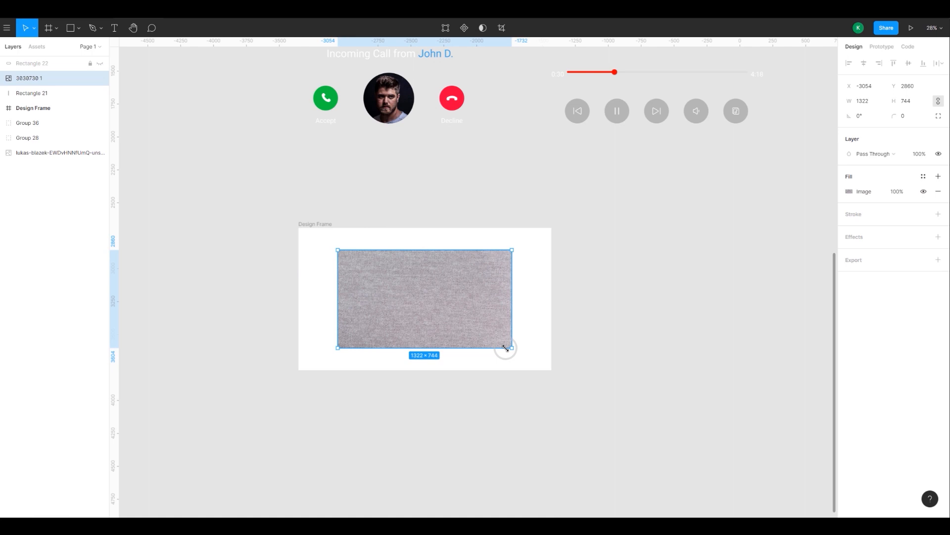
Mask the fabric image with the black rounded shape, Rectangle 21
shift+click(31, 94)
key(ctrl+alt+m)
key(shift+2)
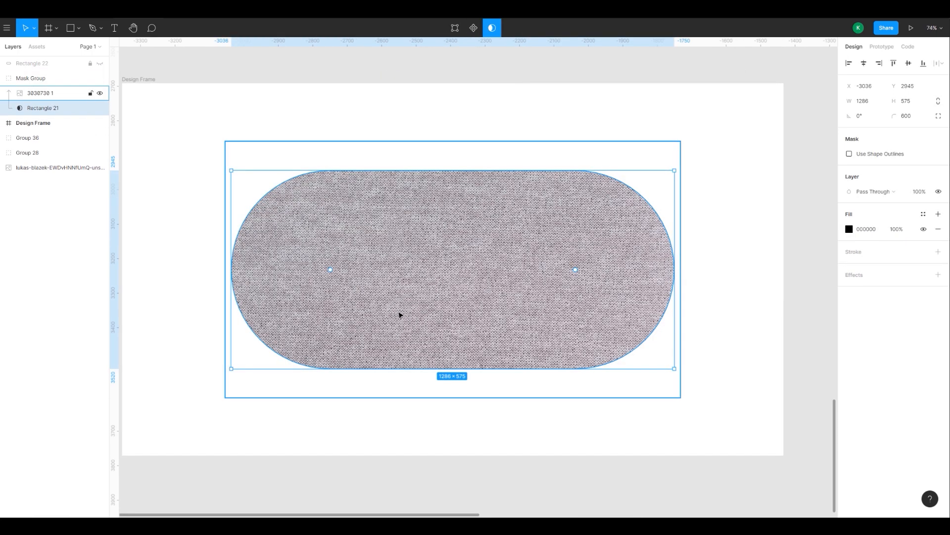
Make the hidden inner shape, Rectangle 22, visible again and unlock it
click(29, 64)
click(99, 64)
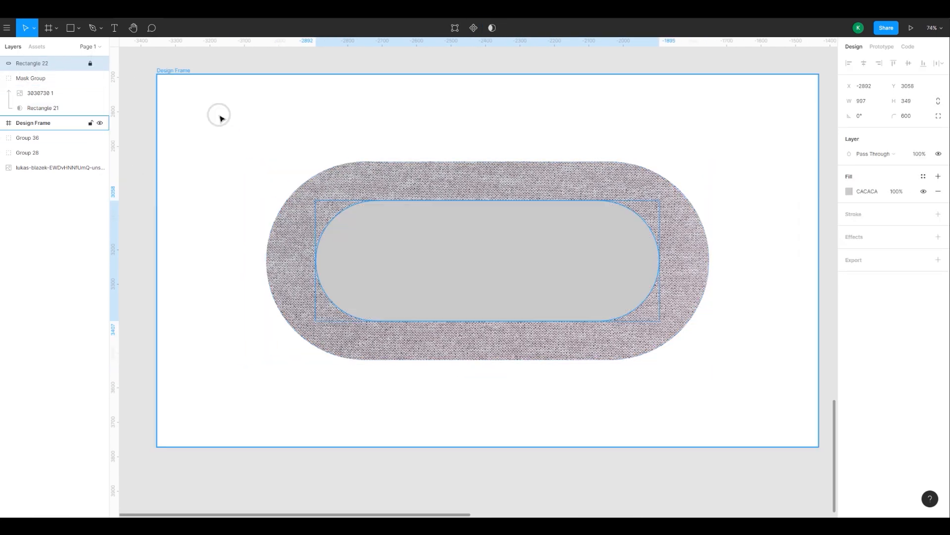
click(376, 183)
click(98, 66)
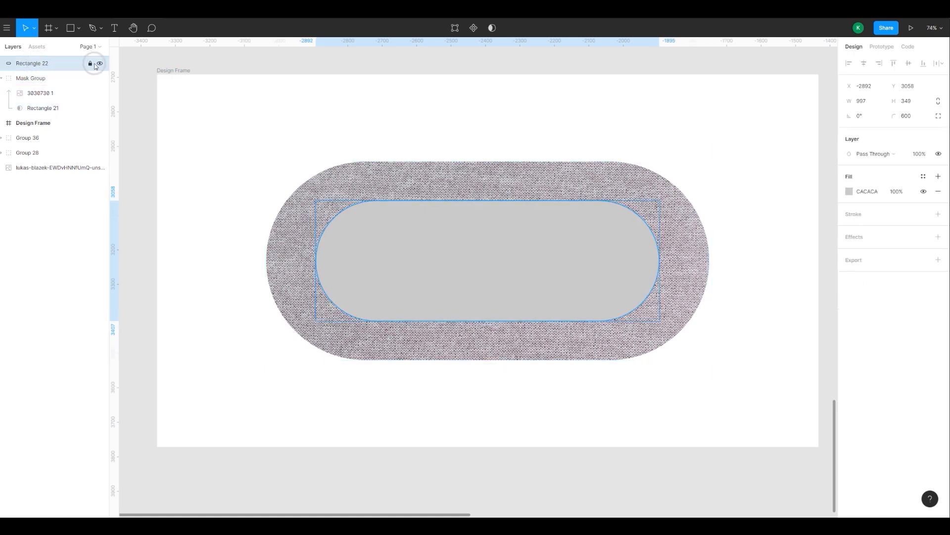
Change the inner shape's fill to black
click(849, 191)
drag(780, 248, 562, 456)
click(562, 456)
scroll(437, 376, up, 1)
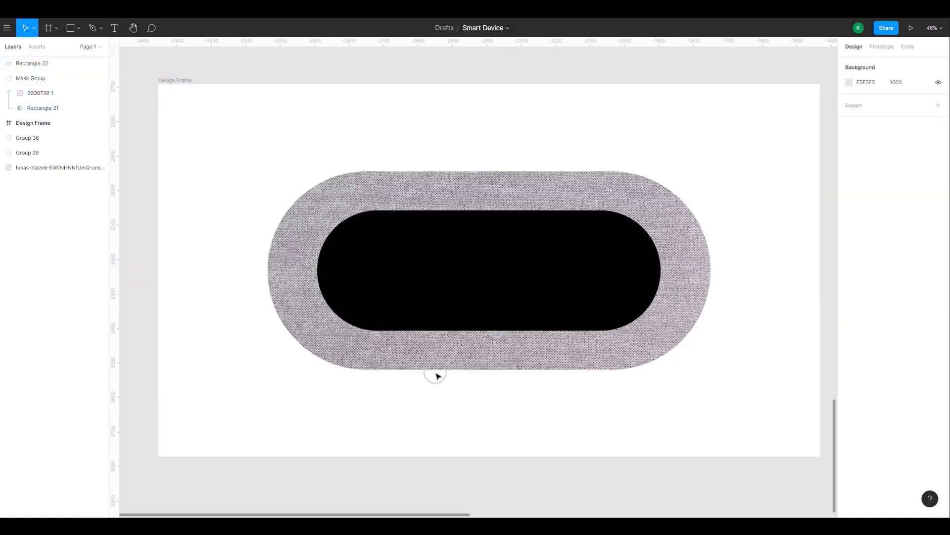
Select the inner shape together with the fabric shape and narrow both from their left side to about 1191 wide overall
click(366, 309)
shift+click(270, 275)
click(266, 286)
scroll(265, 287, down, 3)
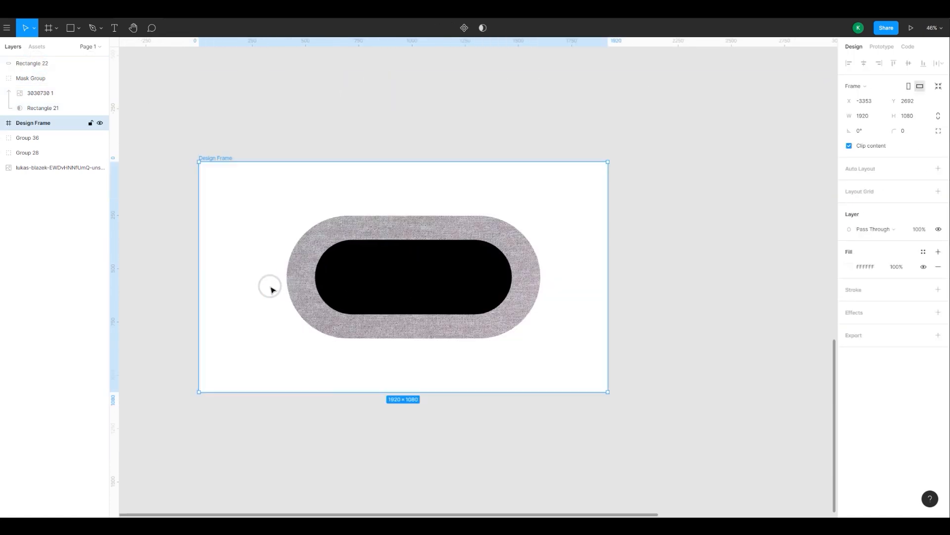
click(331, 285)
key(Escape)
scroll(575, 318, up, 1)
drag(575, 319, 360, 411)
key(ctrl+z)
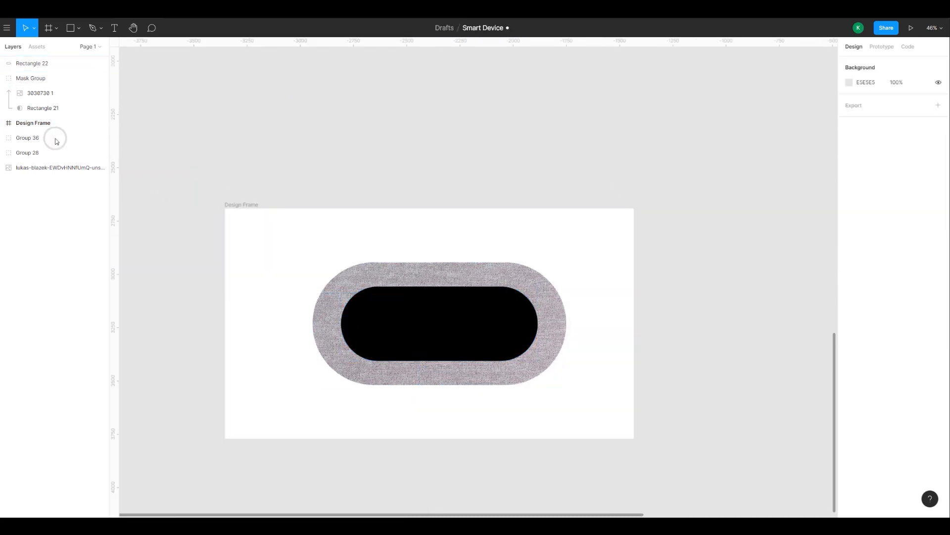
Lock the Design Frame layer and select the black inner shape
click(250, 222)
click(90, 122)
drag(295, 246, 568, 413)
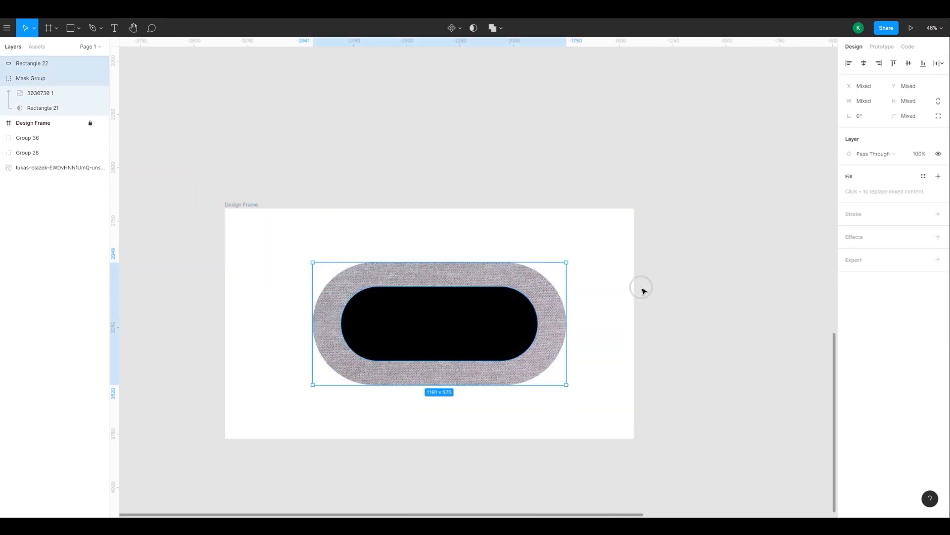
click(693, 222)
click(489, 346)
scroll(539, 311, up, 3)
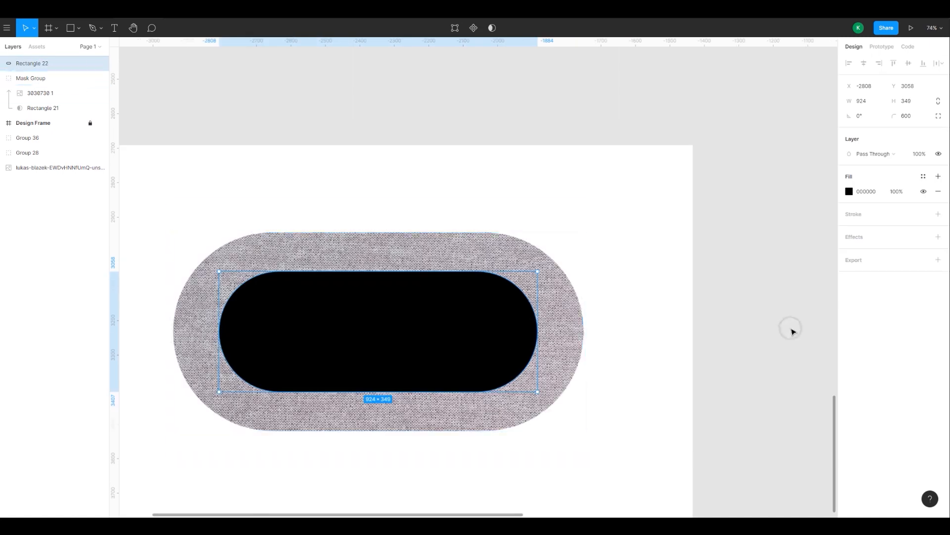
Darken the fabric image inside the mask group using its image adjustment settings
click(789, 331)
click(562, 341)
scroll(757, 391, left, 2)
scroll(758, 391, down, 1)
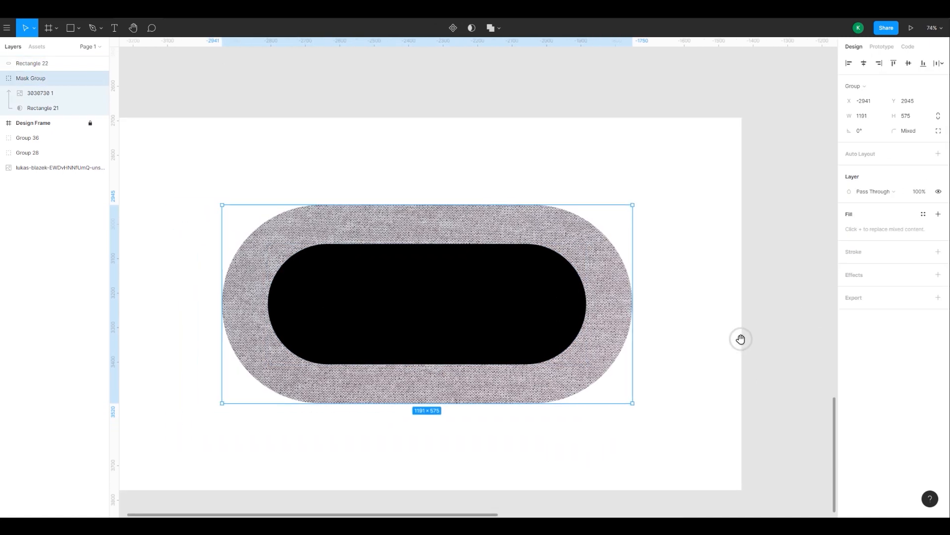
click(42, 94)
click(849, 192)
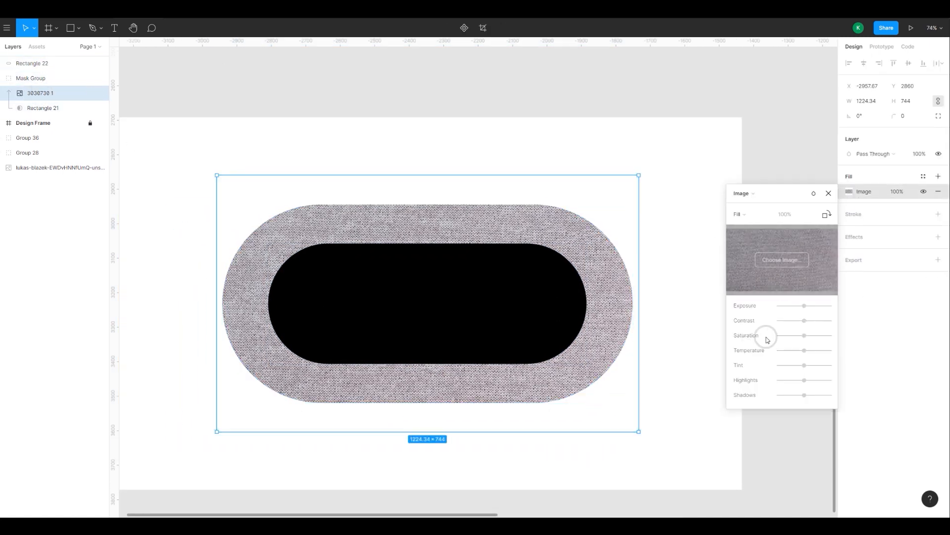
mouse_move(804, 394)
mouse_down()
mouse_move(821, 396)
mouse_move(804, 381)
mouse_up()
drag(809, 309, 782, 321)
click(829, 194)
Add an inner shadow effect to the fabric mask group and set its opacity to 50%
key(shift+Return)
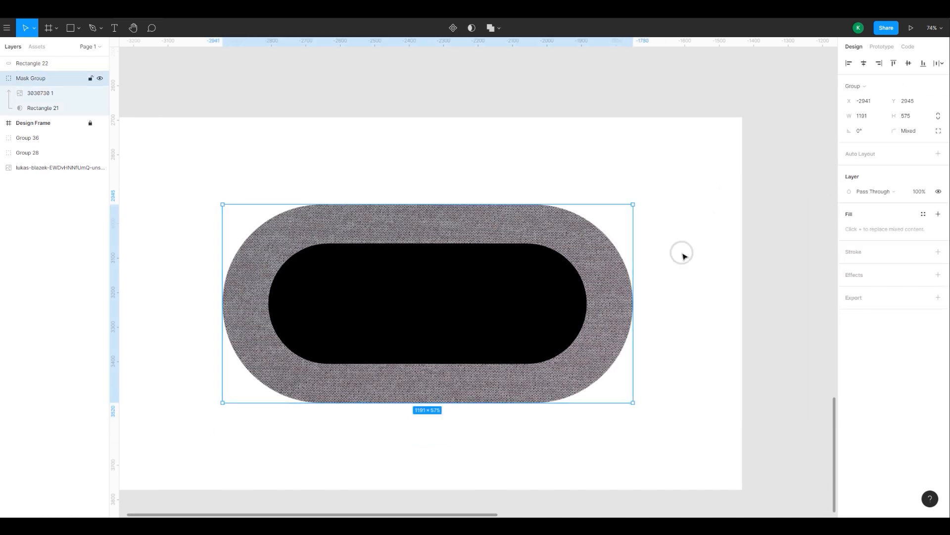
click(858, 283)
click(868, 289)
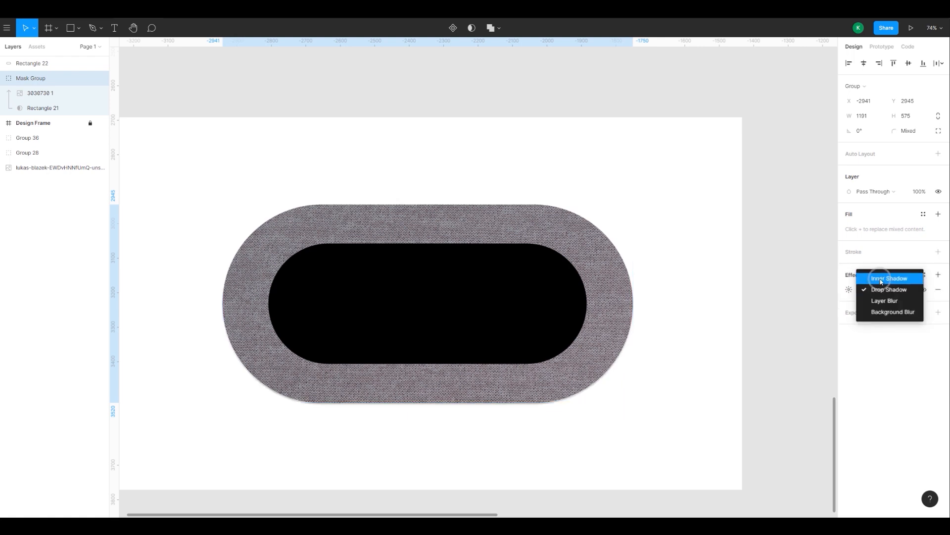
click(881, 281)
click(849, 290)
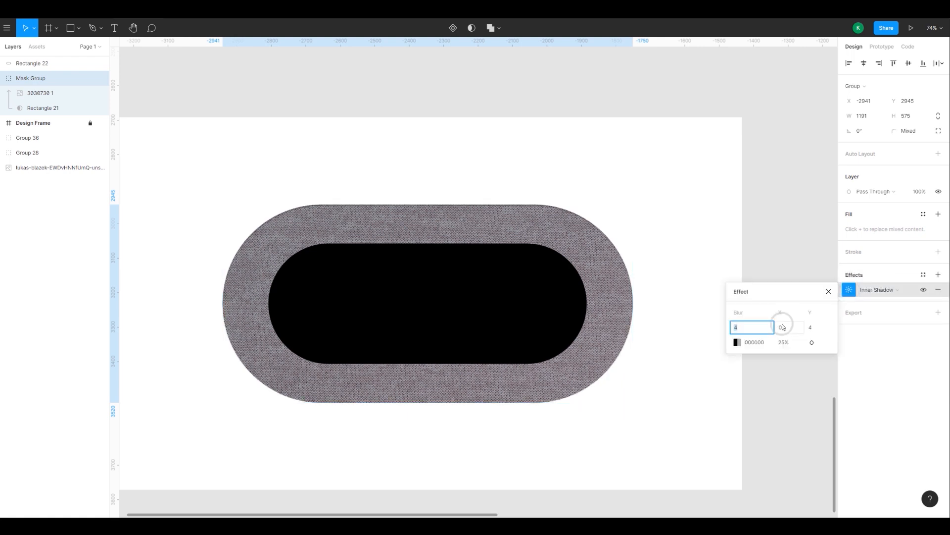
click(790, 343)
key(Return)
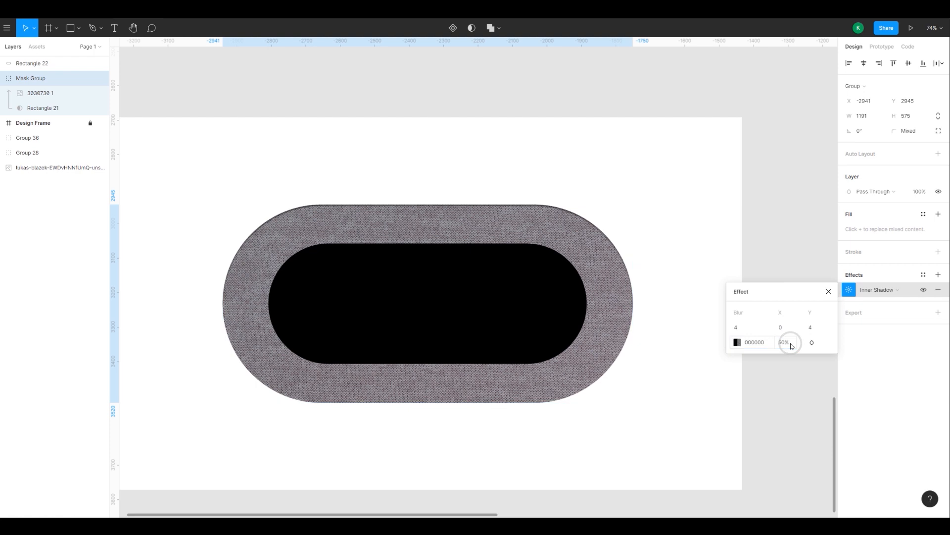
Try Y offsets of 200 and 100 on the mask group's inner shadow
click(815, 328)
text(200)
key(Return)
click(815, 327)
text(100)
key(Return)
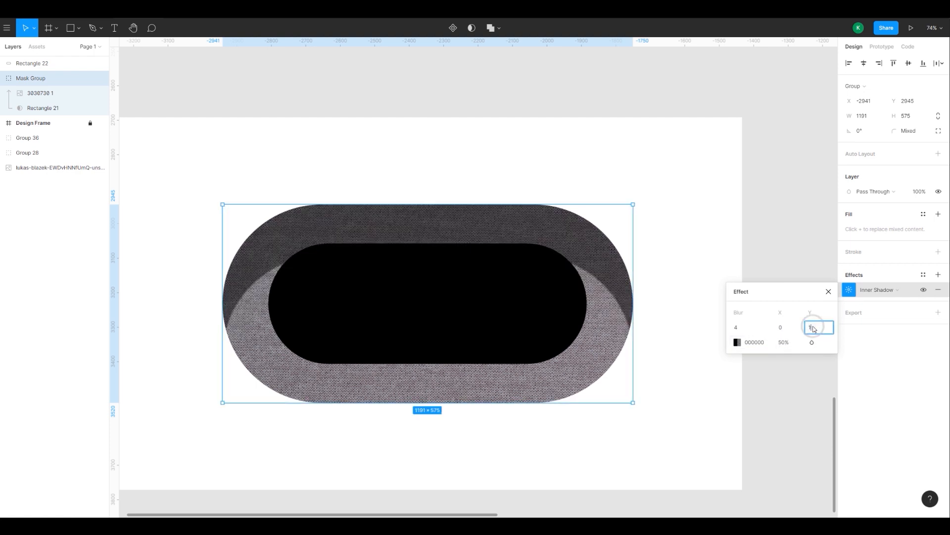
text(10)
key(Return)
Set the inner shadow's blur to 80 and its Y offset to 80
click(741, 328)
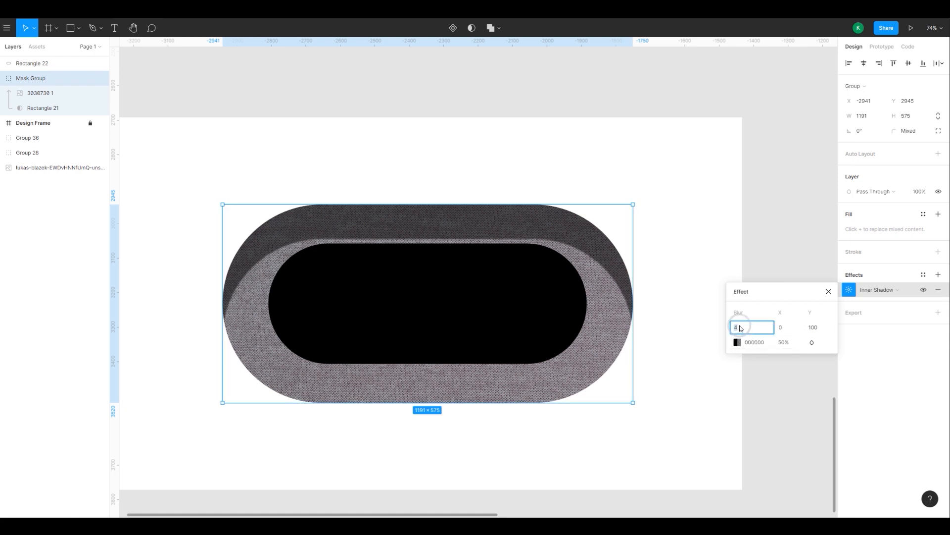
text(50)
key(Return)
click(757, 329)
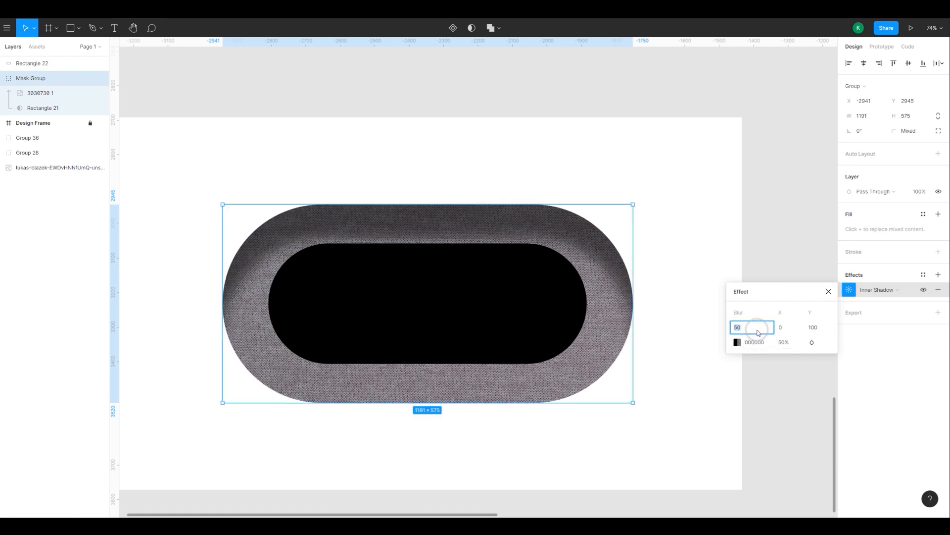
text(80)
key(Return)
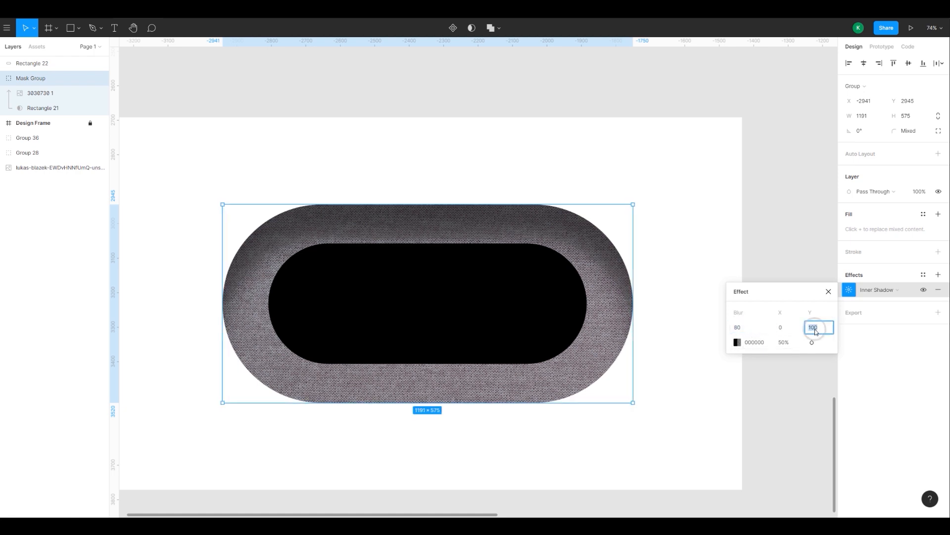
text(80)
key(Return)
Set the inner shadow's colour to 1E1E1E at 50% opacity
click(737, 342)
drag(649, 319, 620, 380)
click(627, 414)
click(583, 375)
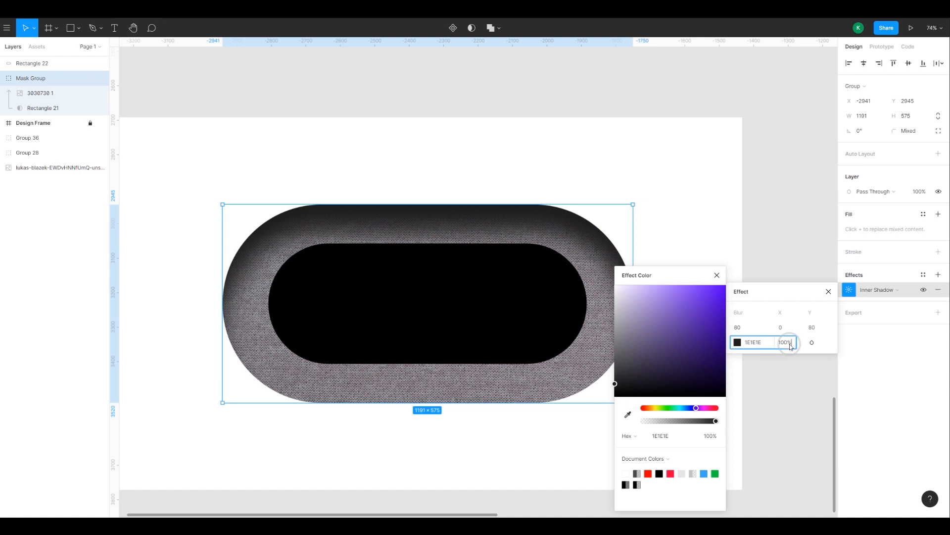
text(50)
key(Return)
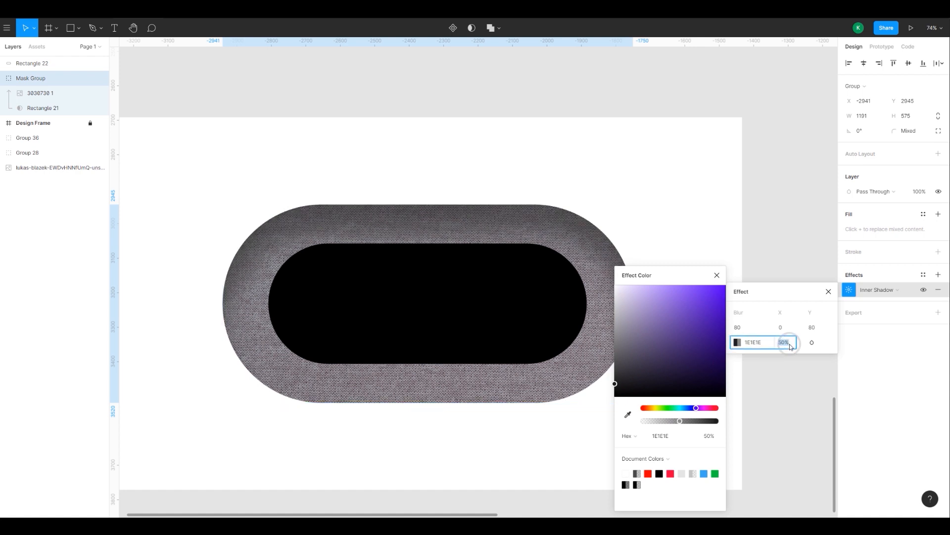
click(716, 274)
click(675, 284)
click(614, 307)
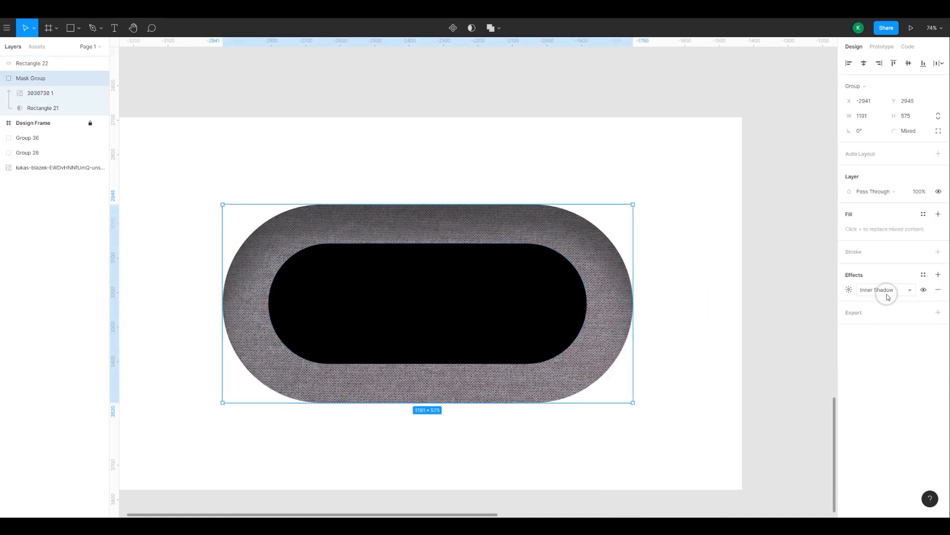
Copy the inner shadow's colour code and add a second inner shadow to the fabric mask group
click(849, 289)
click(767, 341)
click(792, 377)
click(611, 272)
click(938, 274)
click(886, 289)
click(887, 278)
click(849, 289)
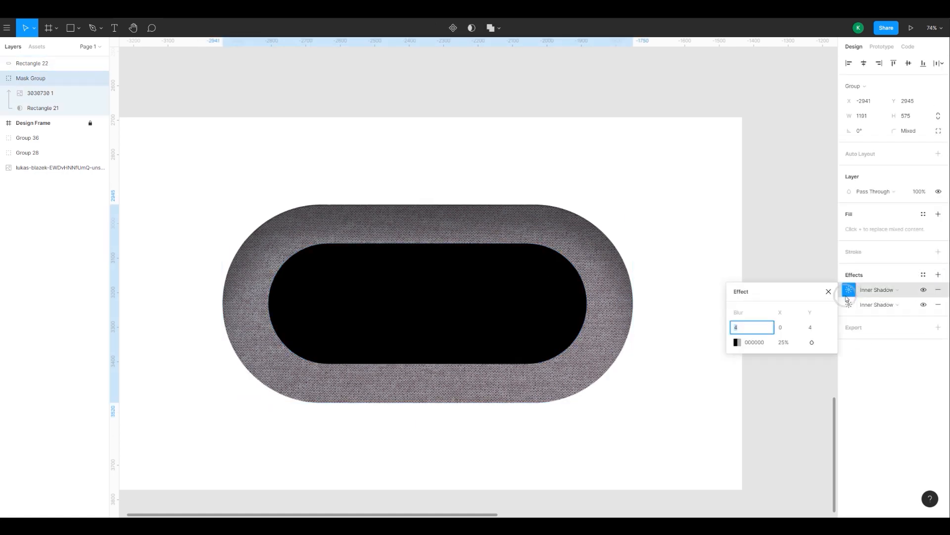
Give the second inner shadow a blur of 80, Y offset -65, colour 1E1E1E and 50% opacity
click(811, 327)
text(80)
click(787, 343)
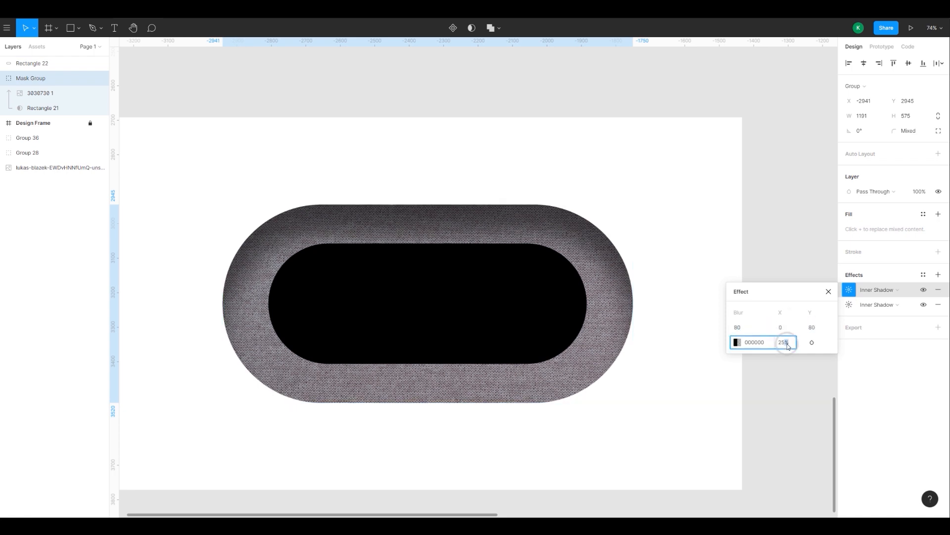
drag(793, 343, 797, 342)
text(50)
click(811, 327)
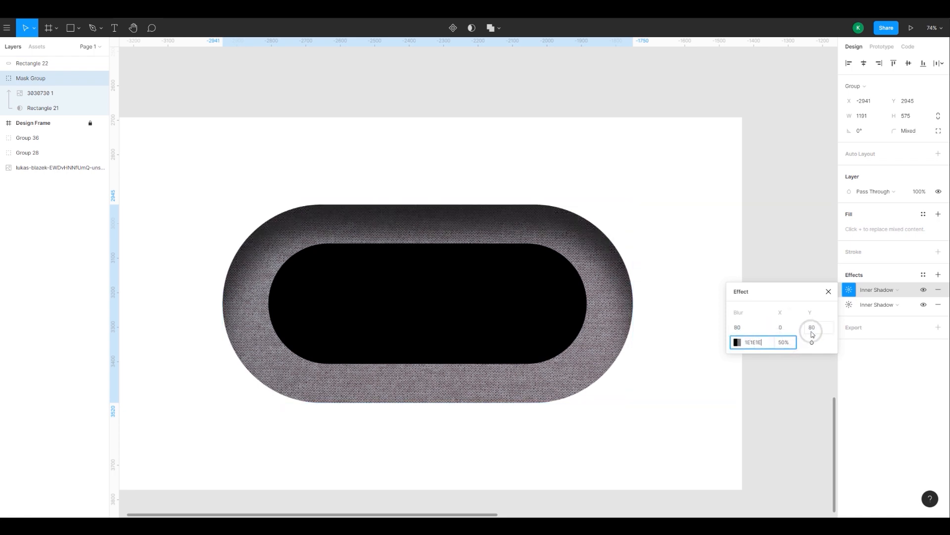
text(-80)
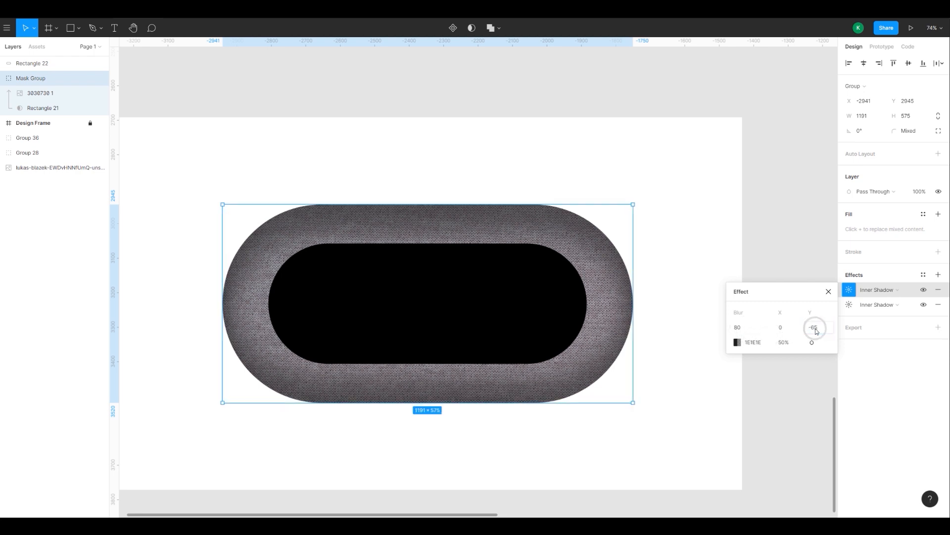
Set the first inner shadow's Y offset to 65
click(848, 304)
click(849, 304)
click(811, 342)
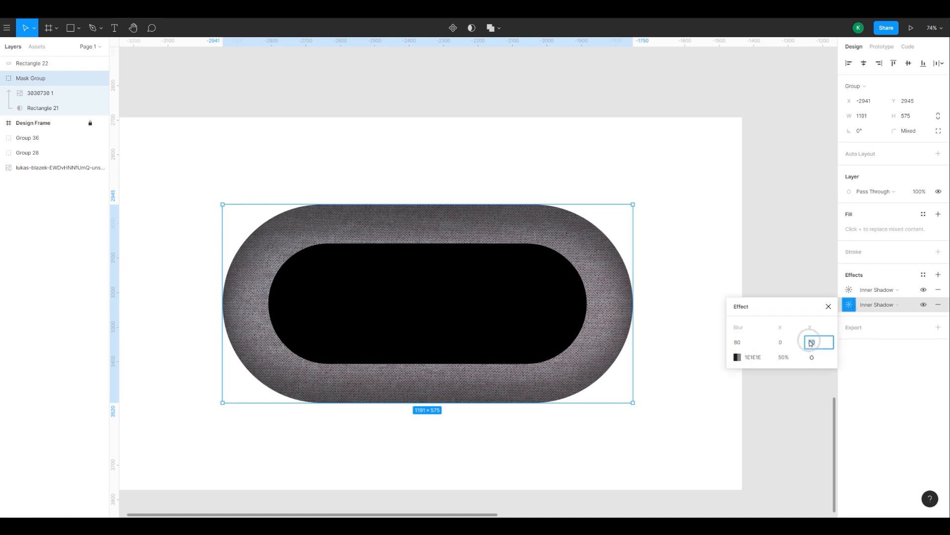
text(-25)
key(Return)
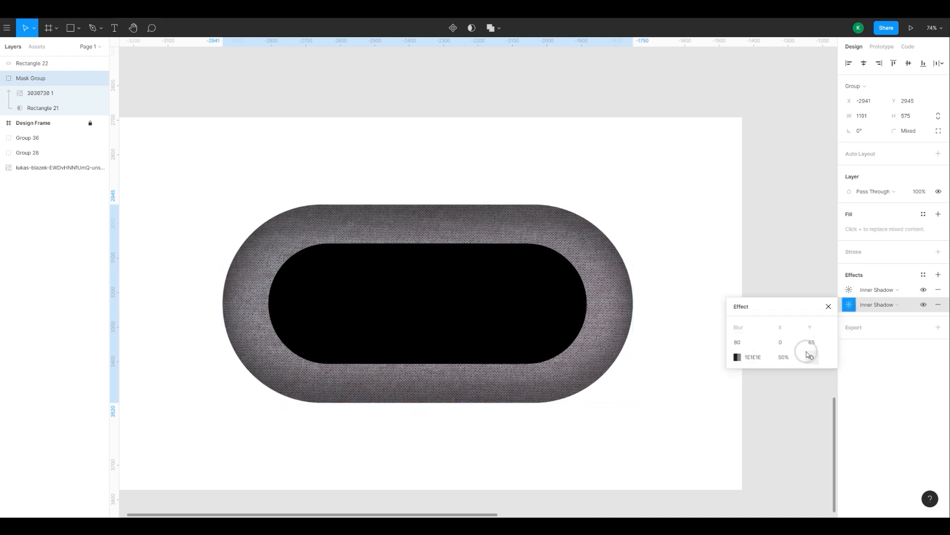
Copy the first inner shadow's colour code and add a third inner shadow to the mask group
click(753, 357)
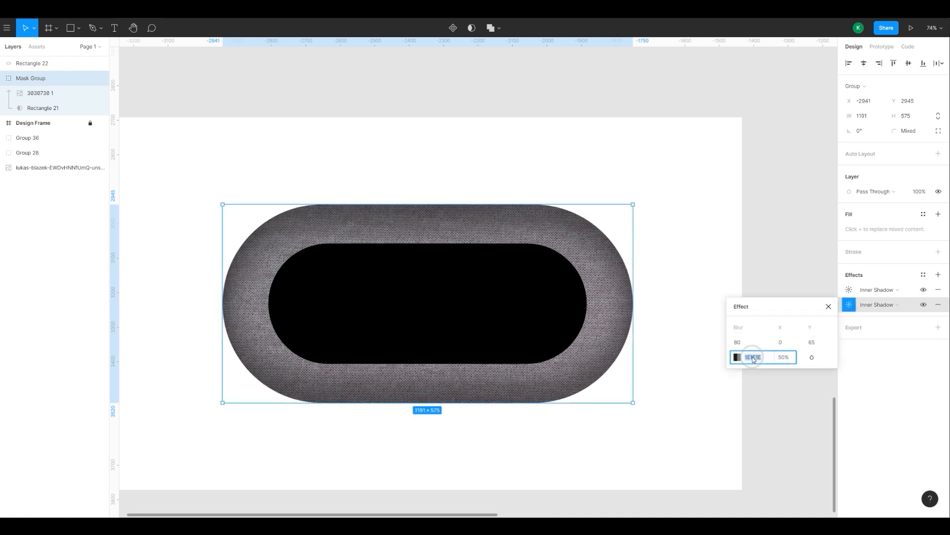
click(865, 378)
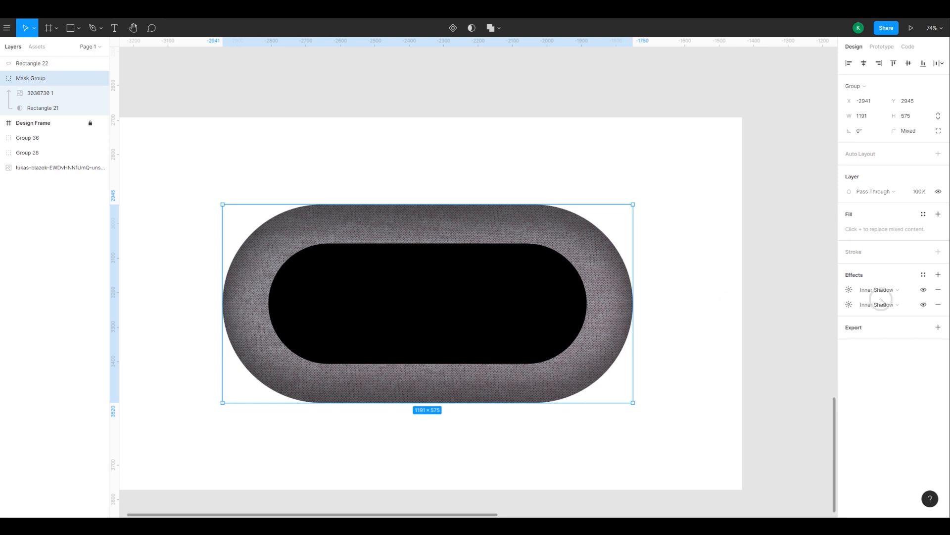
click(938, 275)
click(879, 289)
click(882, 278)
click(849, 290)
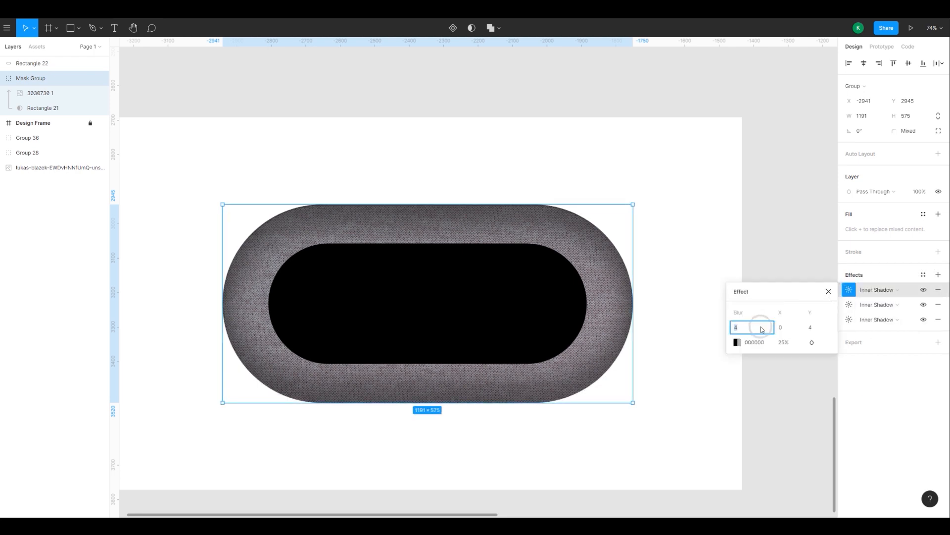
Give the third inner shadow a blur of 80, Y offset 65, colour 1E1E1E and 50% opacity
text(80)
click(818, 328)
click(787, 342)
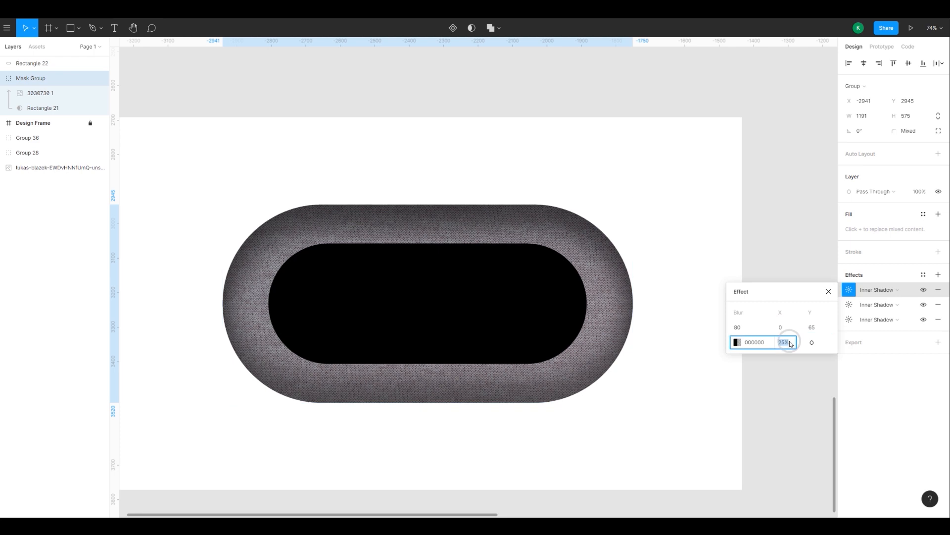
text(50)
click(756, 342)
click(770, 342)
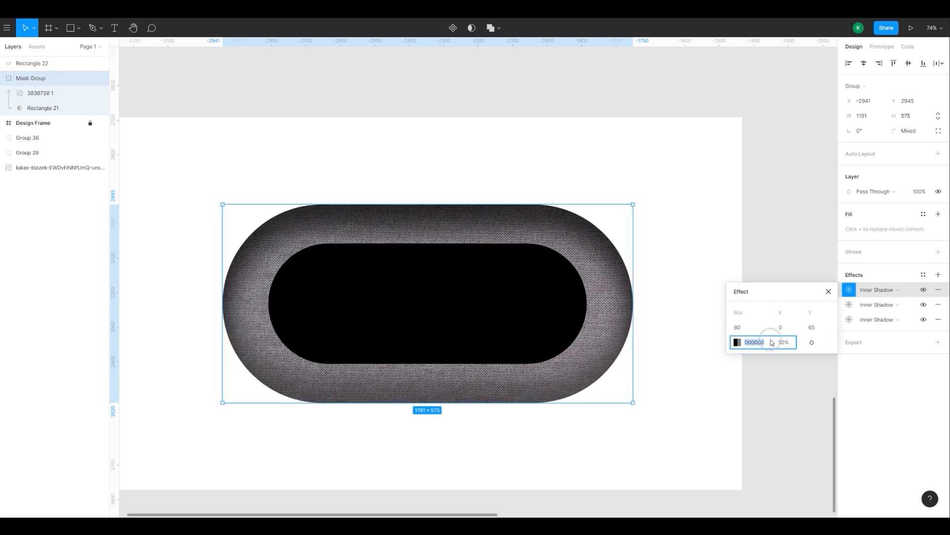
Set the third inner shadow's X offset to 65
click(791, 330)
text(45)
key(Return)
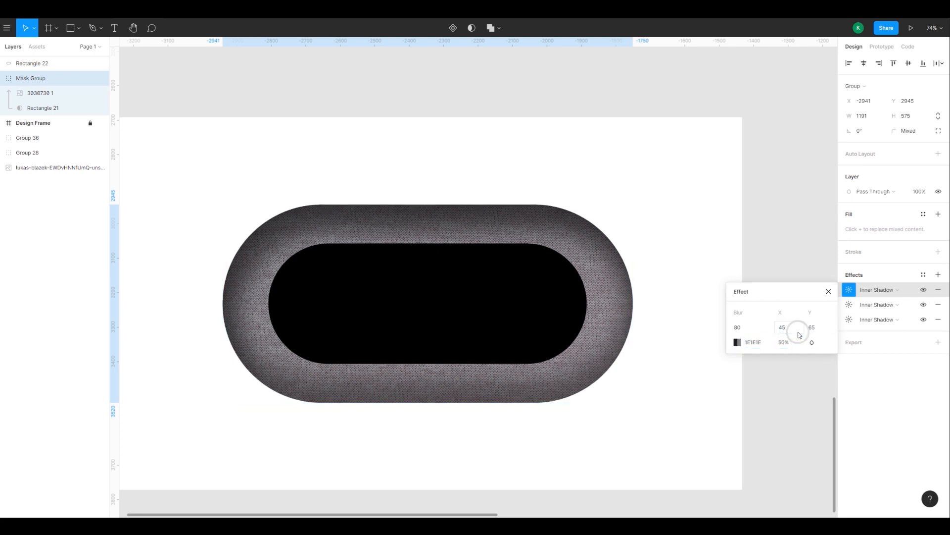
key(Return)
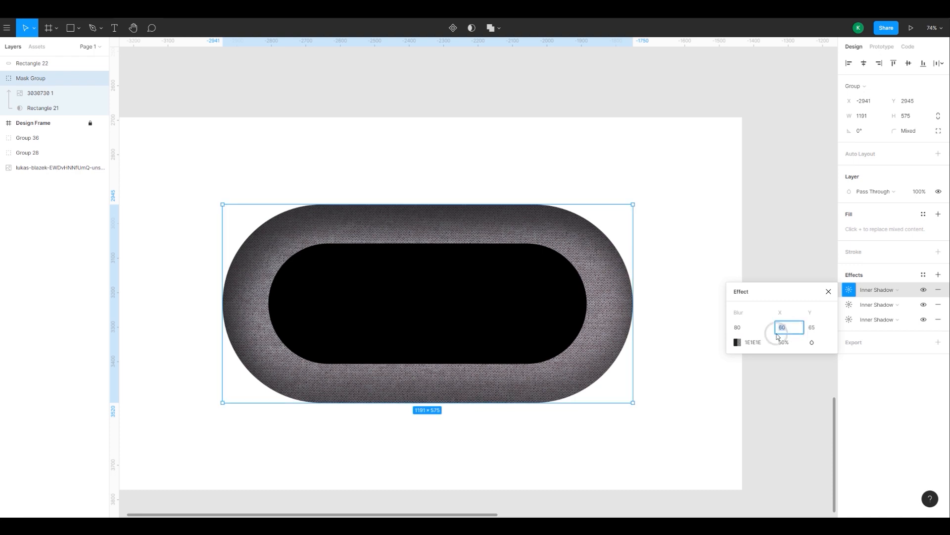
text(65)
key(Return)
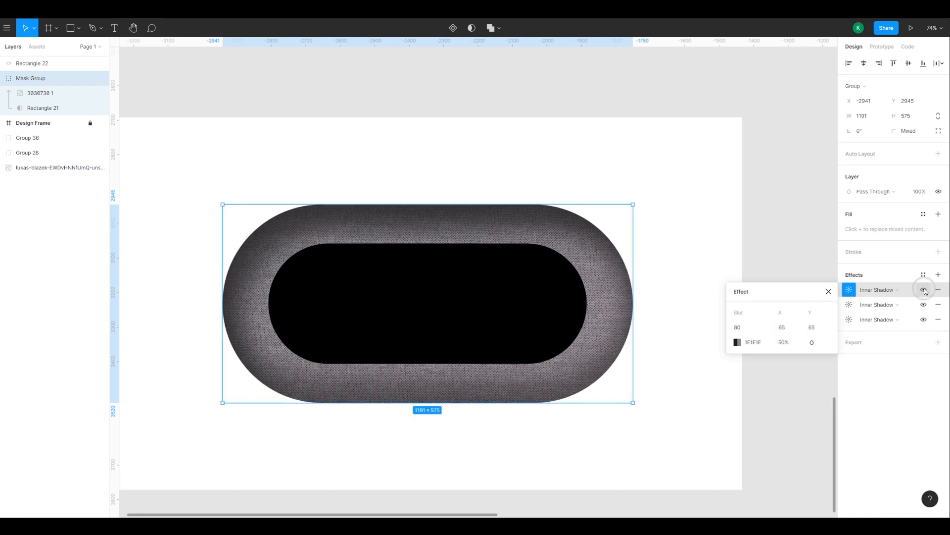
Add a fourth inner shadow with blur 80, X offset -65, Y offset 65 and colour 1E1E1E
click(939, 275)
click(870, 290)
click(871, 289)
click(850, 290)
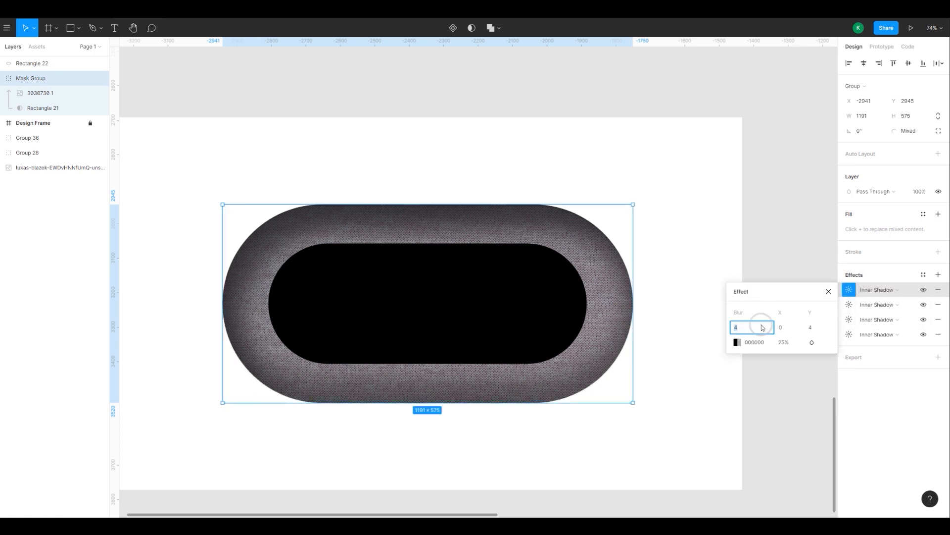
click(788, 330)
text(-65)
click(813, 329)
text(65)
click(757, 342)
text(1E1E1E)
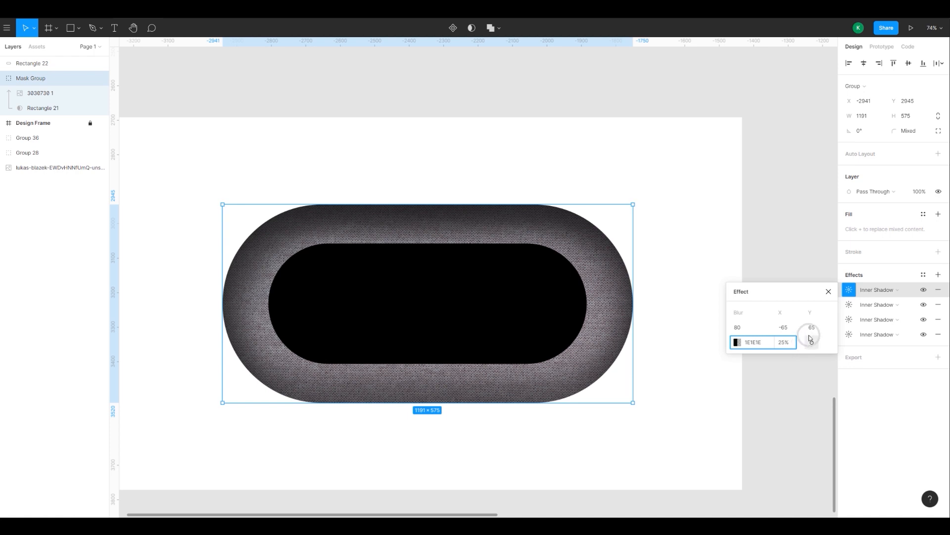
click(816, 333)
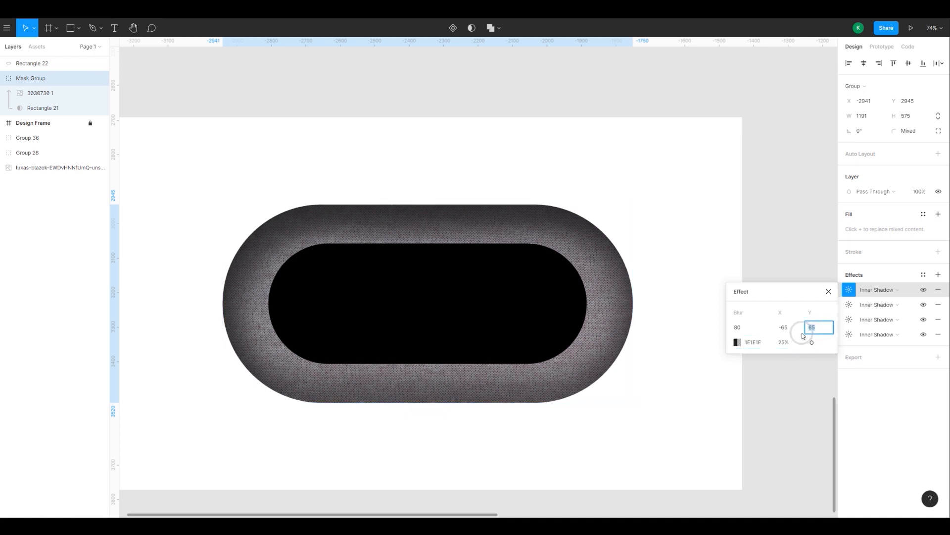
Set the Y offset of the third inner shadow, the one with X offset 65, to 0 and deselect the group
click(849, 304)
click(816, 342)
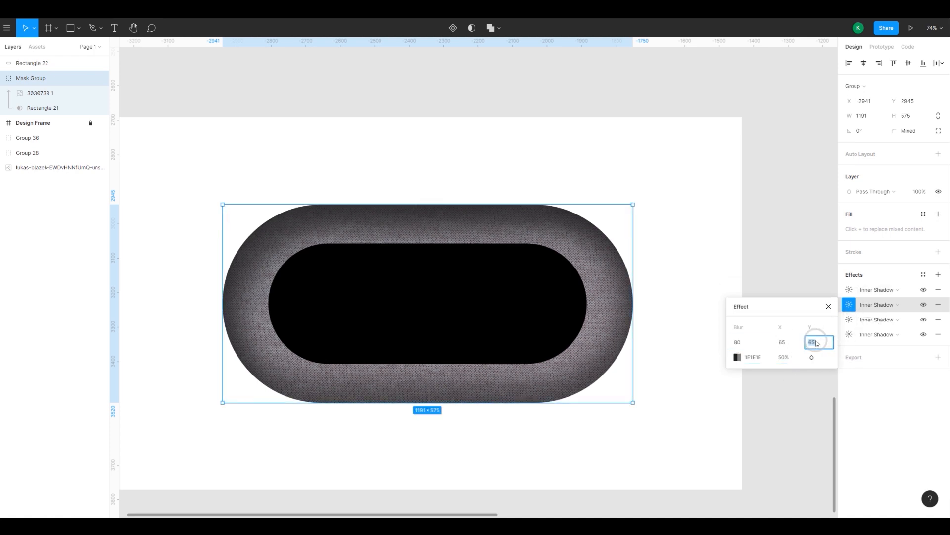
text(0)
key(Return)
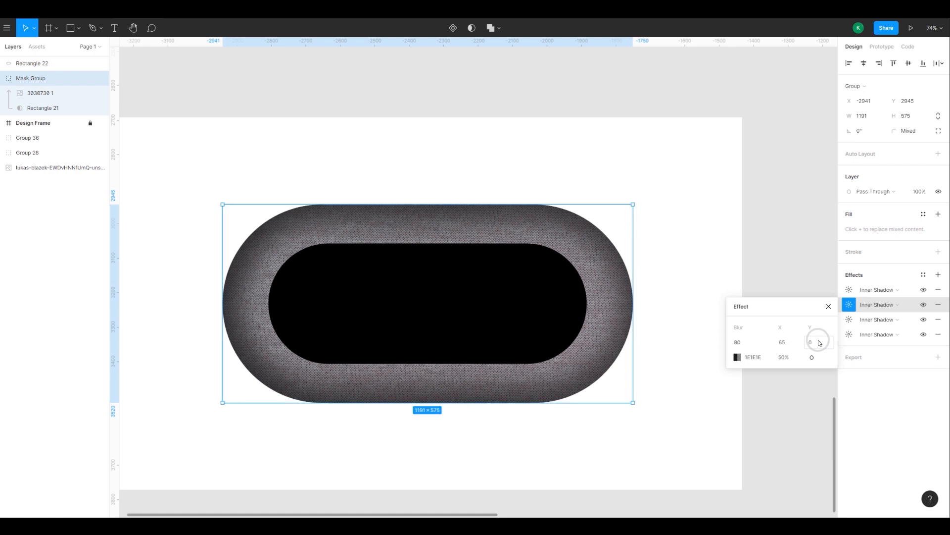
click(853, 324)
click(851, 332)
click(729, 474)
Select the black inner pill and open its fill colour settings
scroll(543, 429, down, 3)
scroll(544, 425, up, 3)
drag(591, 426, 670, 437)
click(439, 333)
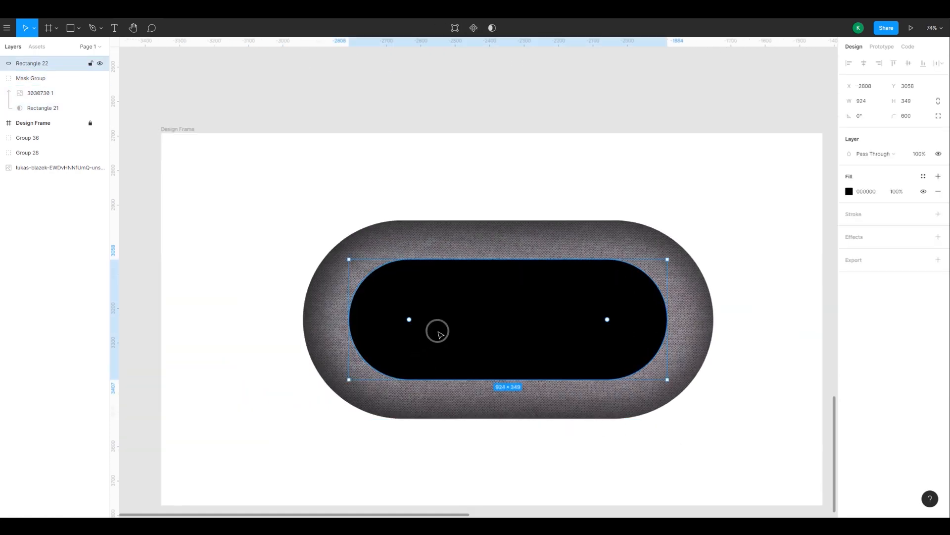
click(849, 192)
click(741, 193)
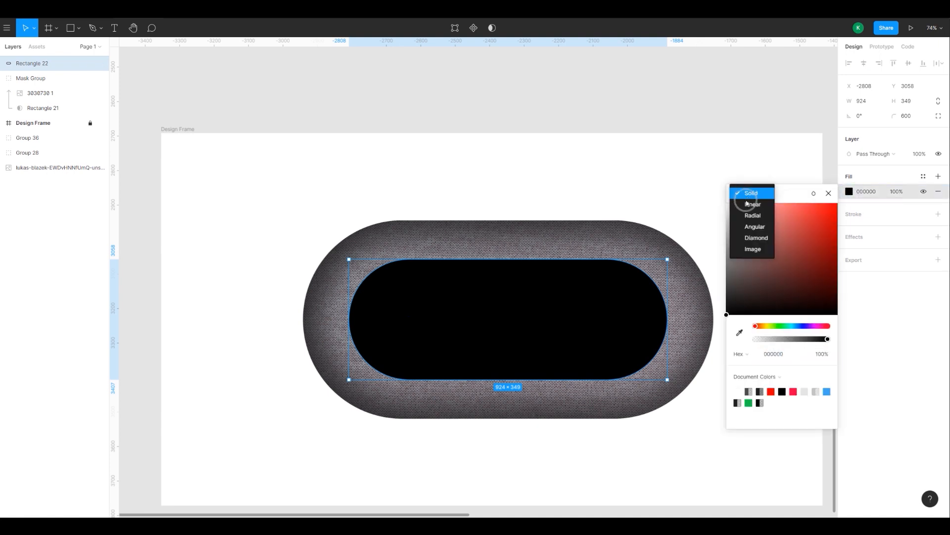
click(748, 201)
click(736, 213)
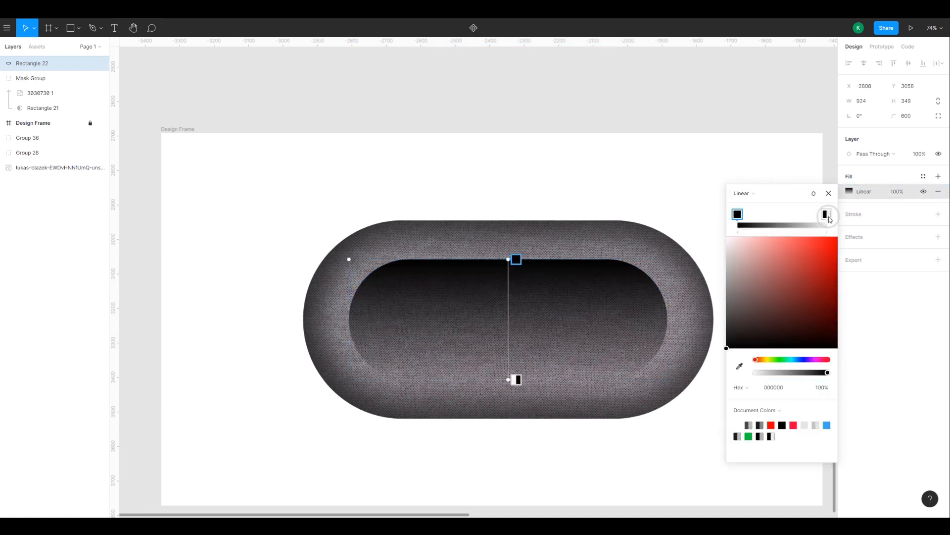
key(ctrl+z)
Fill the inner pill with a vertical linear gradient from dark grey 323232 at its upper edge to black at its lower edge
click(741, 193)
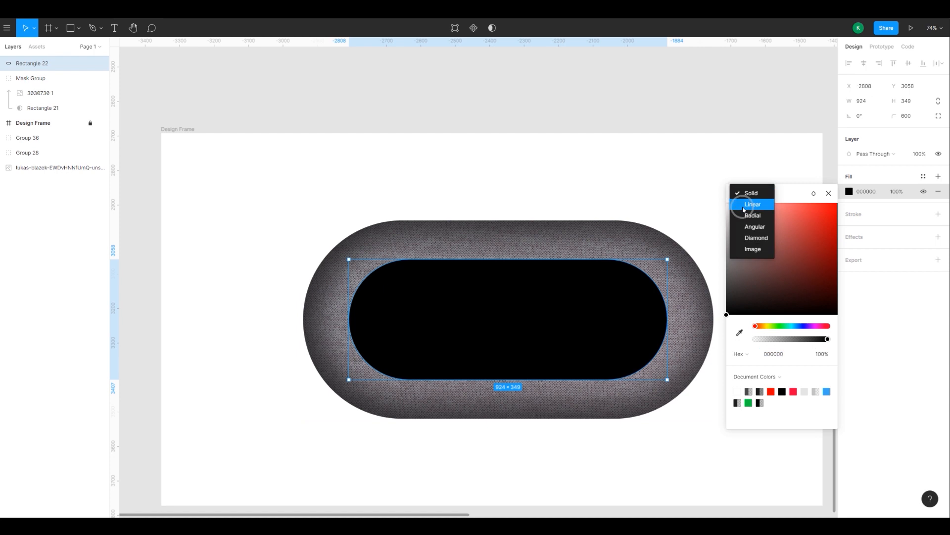
click(752, 205)
drag(888, 388, 854, 359)
click(737, 213)
drag(730, 305, 725, 332)
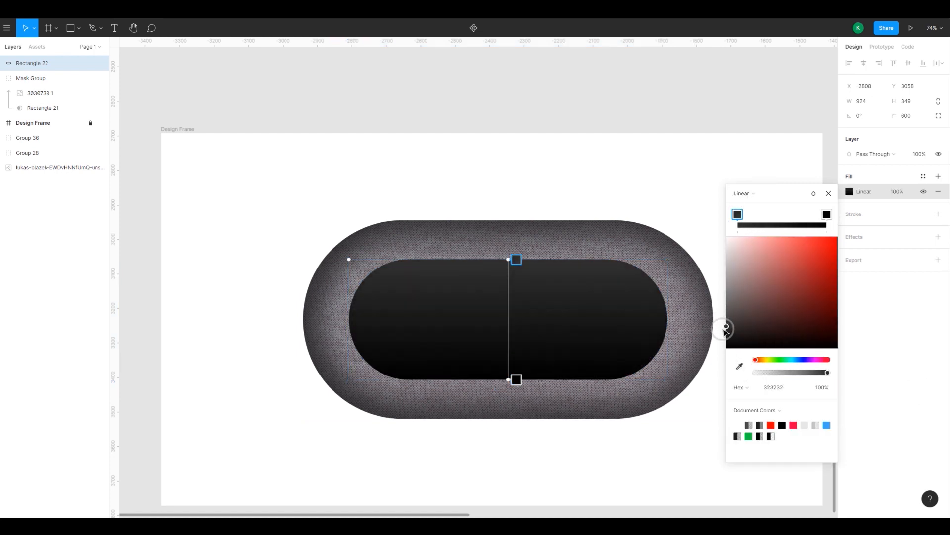
click(829, 193)
click(751, 113)
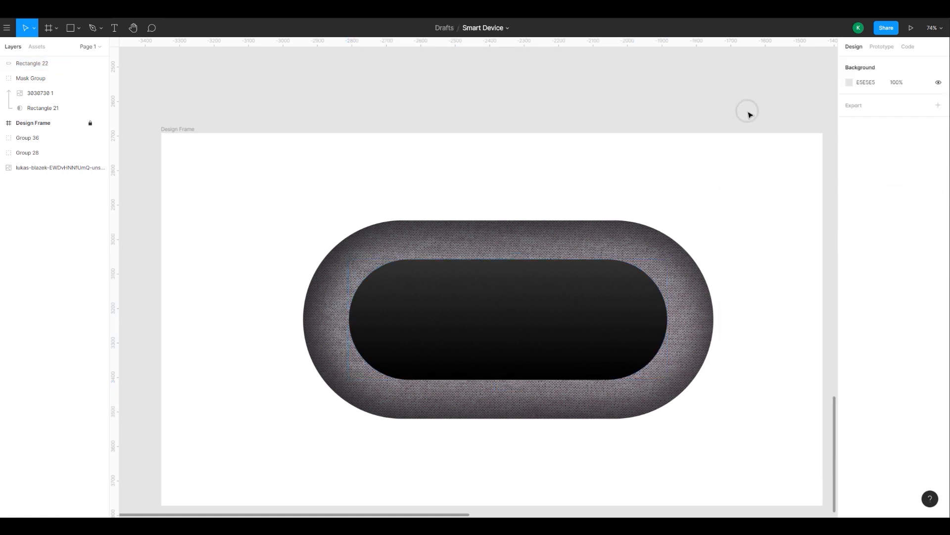
Add a drop shadow and a linear gradient stroke to the inner pill
click(643, 328)
click(937, 237)
click(886, 227)
click(849, 229)
click(742, 230)
click(742, 242)
Run the stroke gradient diagonally from the pill's upper-left edge to its lower-right edge, with the end stop FFFFFF at 100% opacity
mouse_move(507, 261)
mouse_down()
mouse_move(380, 265)
mouse_move(393, 261)
mouse_up()
drag(511, 379, 639, 369)
drag(760, 295, 682, 233)
click(835, 255)
drag(769, 416, 813, 409)
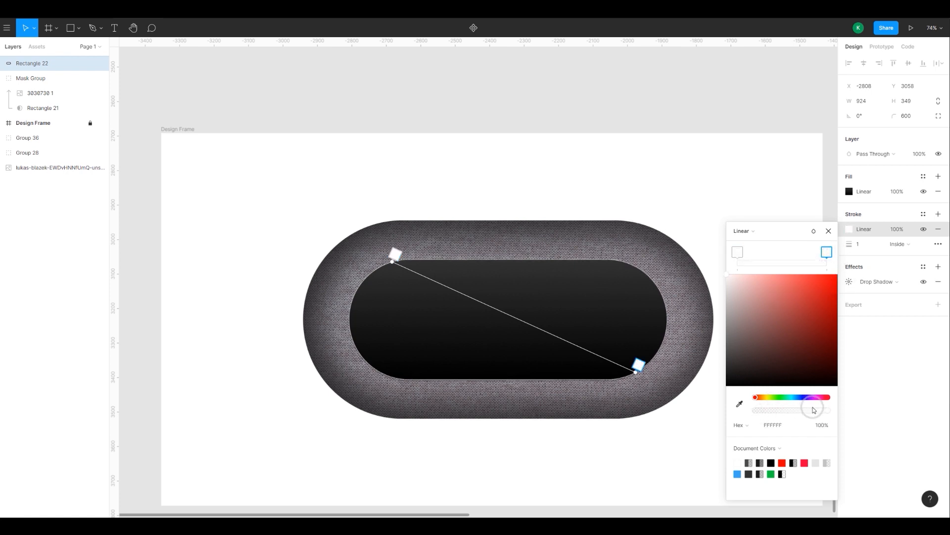
Set the inner pill's stroke width to 2 and hide its drop shadow
scroll(549, 315, up, 3)
drag(850, 243, 861, 245)
click(868, 246)
text(2)
key(Return)
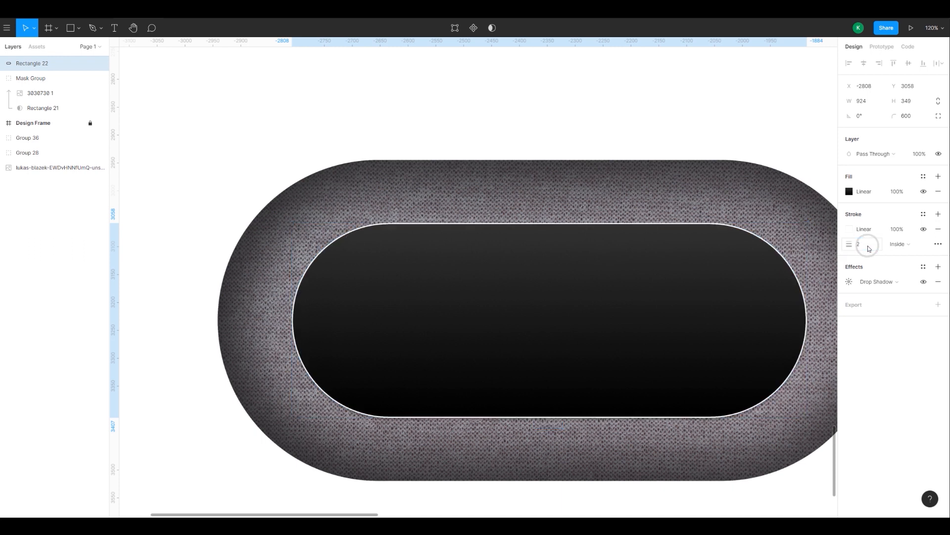
click(924, 281)
Recolour the stroke gradient's end stop to dark grey and its start stop to near-black 0A0A0A
click(850, 229)
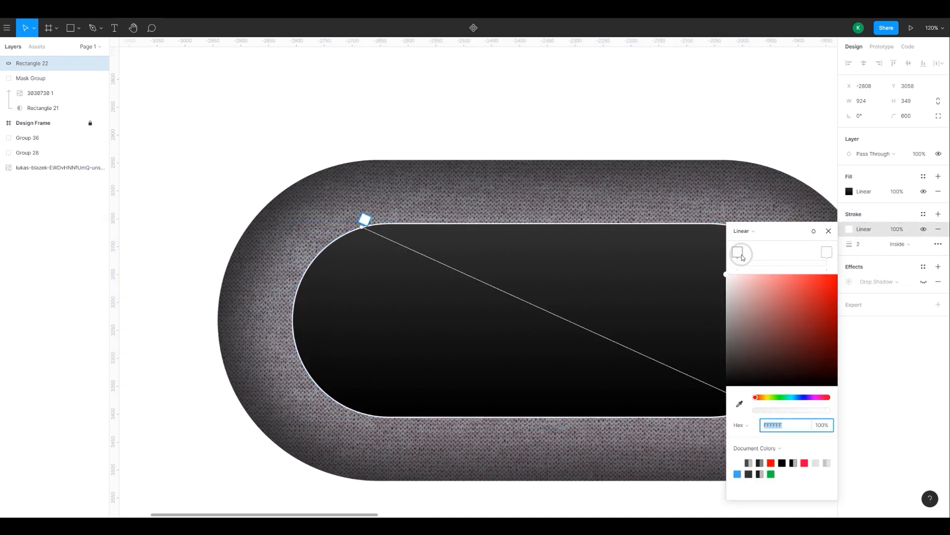
click(826, 256)
mouse_move(747, 361)
mouse_down()
mouse_move(706, 373)
mouse_move(718, 348)
mouse_up()
scroll(306, 195, right, 5)
scroll(305, 195, down, 2)
scroll(392, 194, left, 2)
click(738, 252)
drag(727, 310, 692, 388)
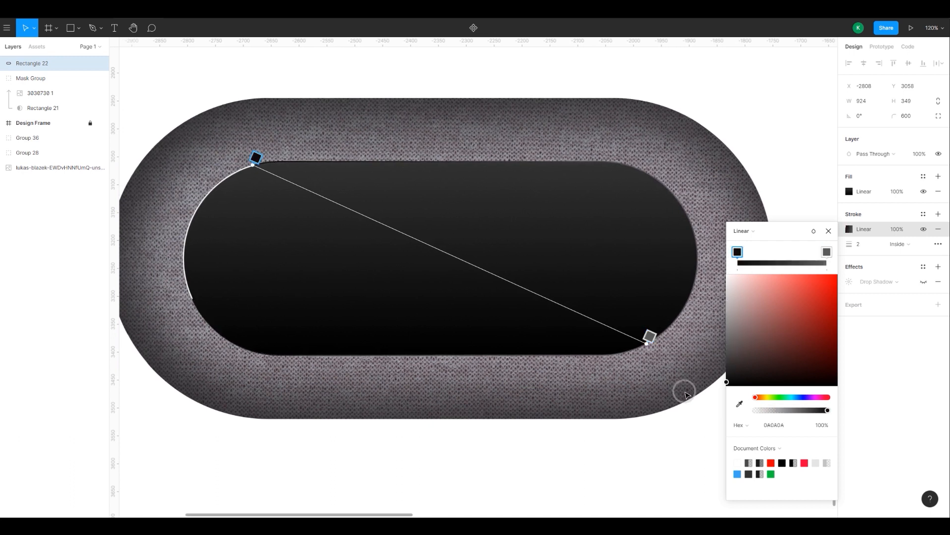
Move the stroke gradient's start point further down the pill's upper-left curve and delete the surplus stop at that end
drag(252, 164, 230, 178)
mouse_move(737, 252)
mouse_down()
mouse_move(746, 252)
mouse_move(735, 255)
mouse_up()
click(736, 252)
key(Delete)
Colour the stroke gradient light grey at both ends and add a black 000000 stop in the middle
drag(737, 320, 721, 328)
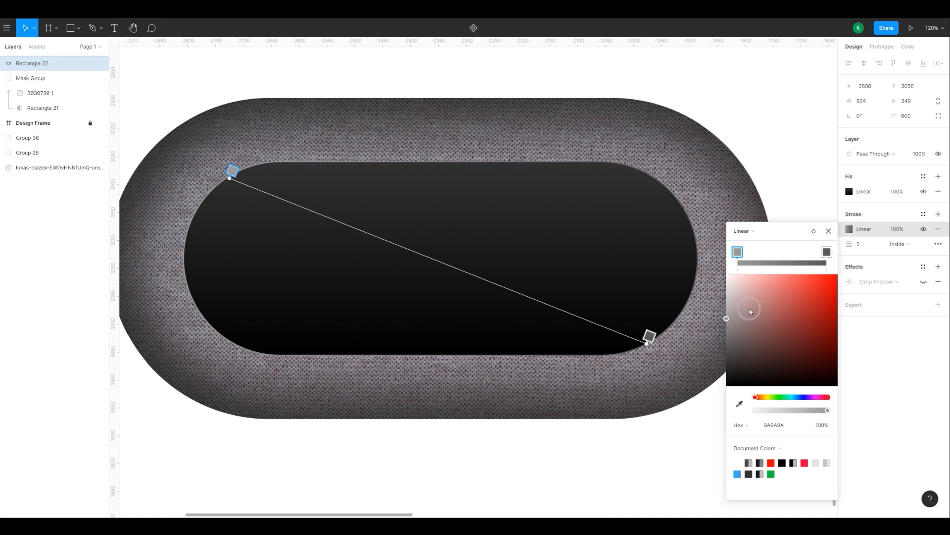
mouse_move(741, 308)
mouse_down()
mouse_move(686, 281)
mouse_move(665, 299)
mouse_move(703, 382)
mouse_move(681, 416)
mouse_up()
click(825, 252)
click(782, 262)
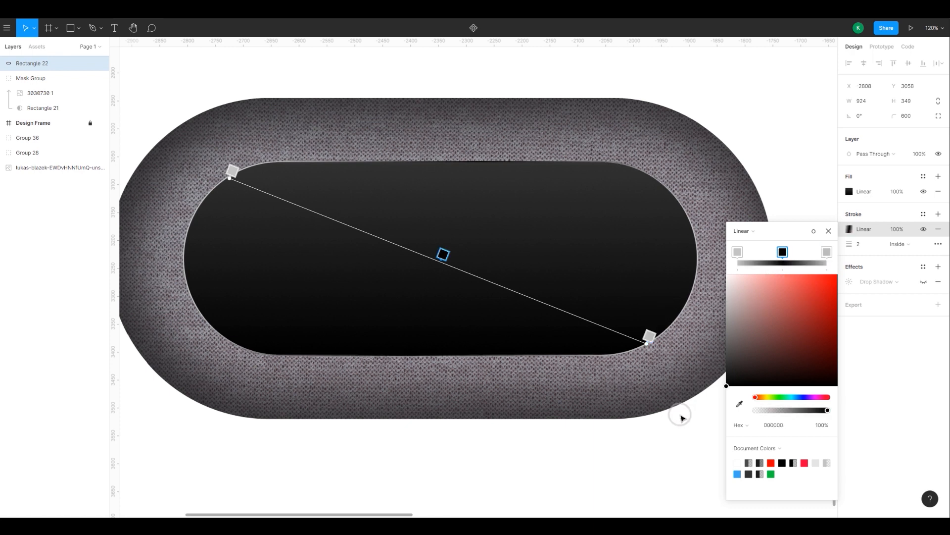
click(829, 231)
click(787, 272)
Show the inner pill's drop shadow again, check its settings and remove the effect
scroll(663, 356, down, 5)
scroll(554, 461, up, 2)
drag(553, 460, 506, 470)
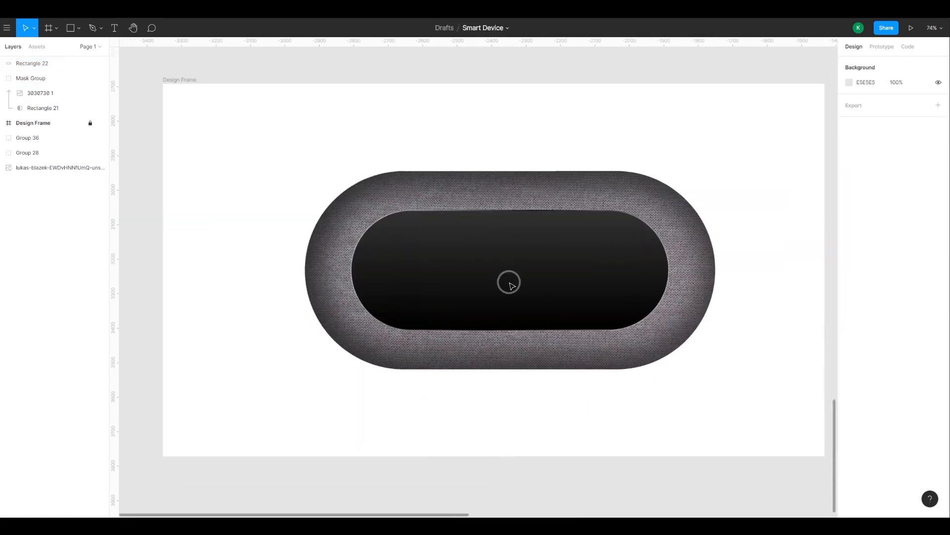
click(510, 283)
click(925, 284)
scroll(548, 310, up, 4)
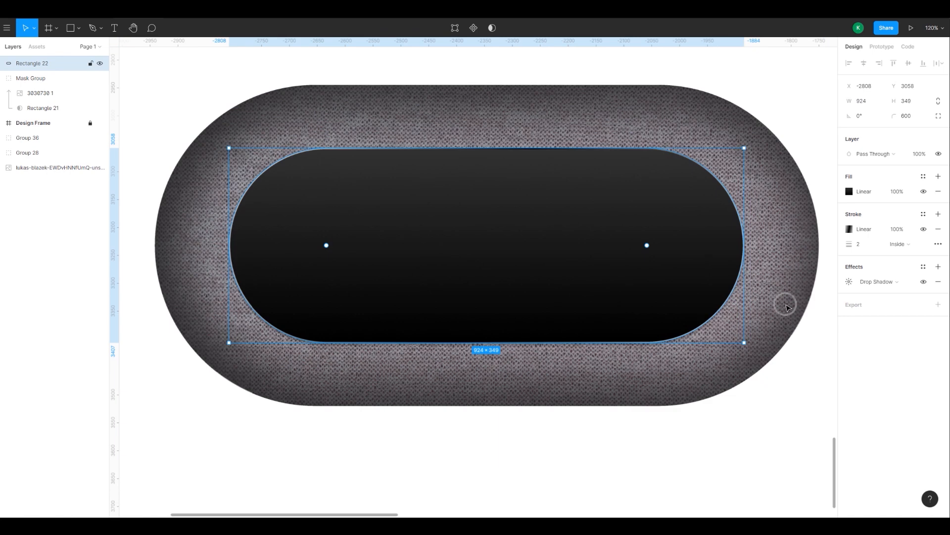
click(849, 281)
click(758, 321)
click(764, 325)
click(828, 283)
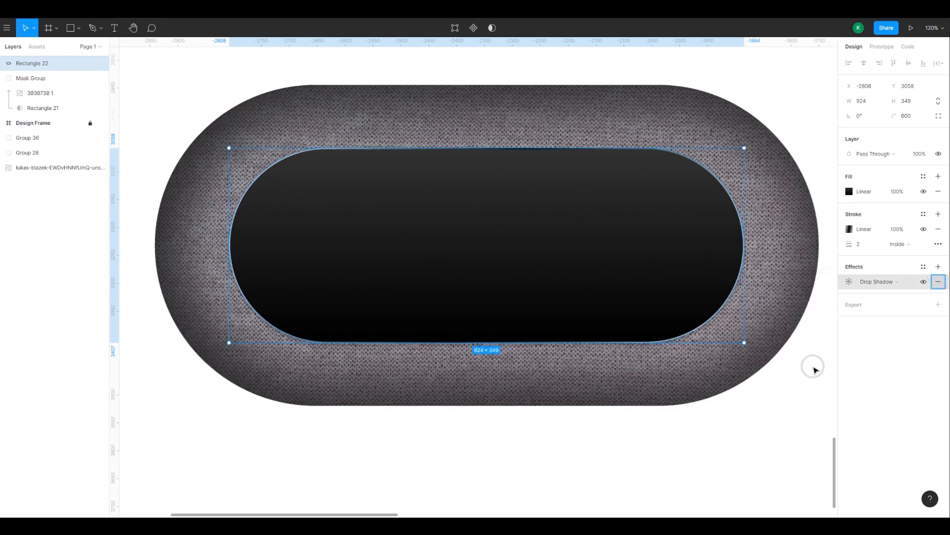
click(748, 372)
Set the opacity of the fabric mask group's inner shadow with Y offset 65 to 20%
ctrl+scroll(685, 412, down, 5)
drag(659, 388, 579, 425)
click(764, 415)
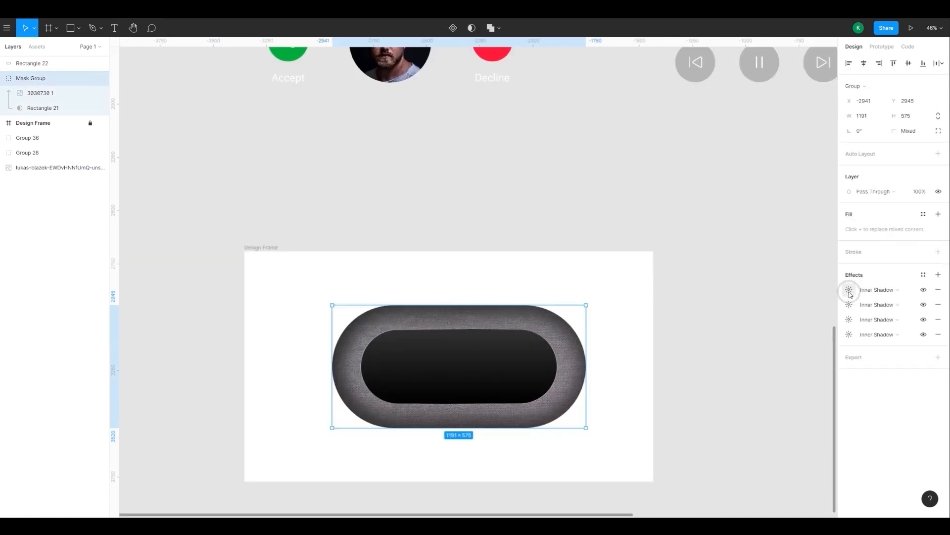
click(849, 290)
click(848, 334)
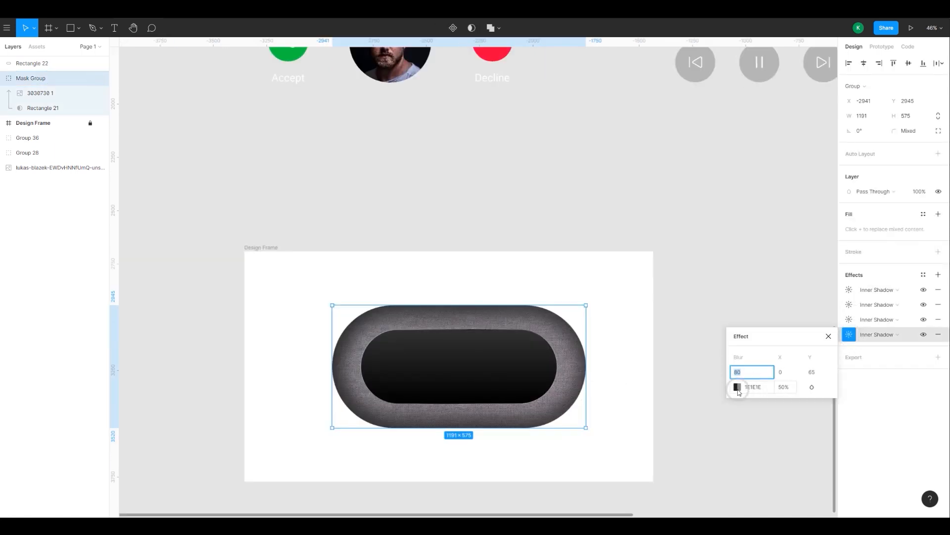
click(784, 389)
text(20)
click(850, 344)
Set the opacity of the inner shadow with Y offset -65 to 20%
click(878, 323)
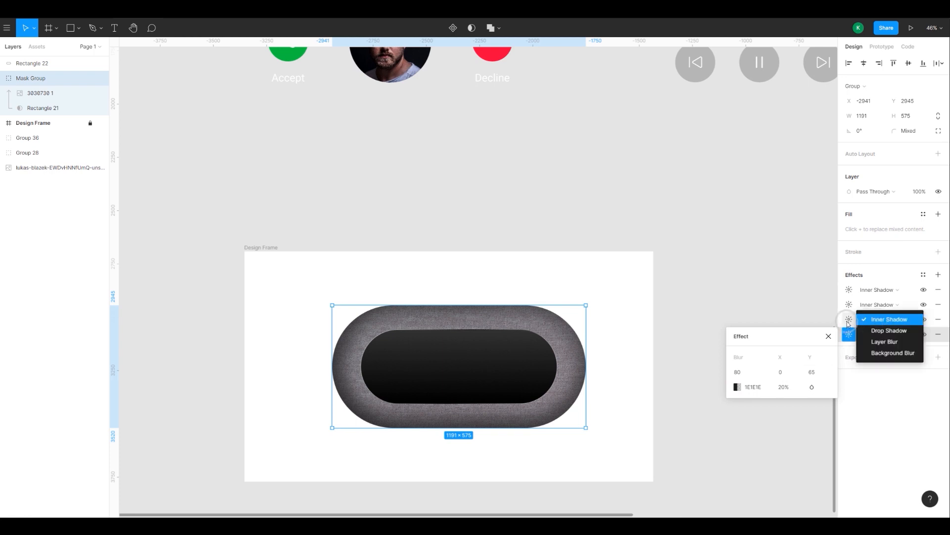
click(877, 320)
click(850, 319)
click(786, 372)
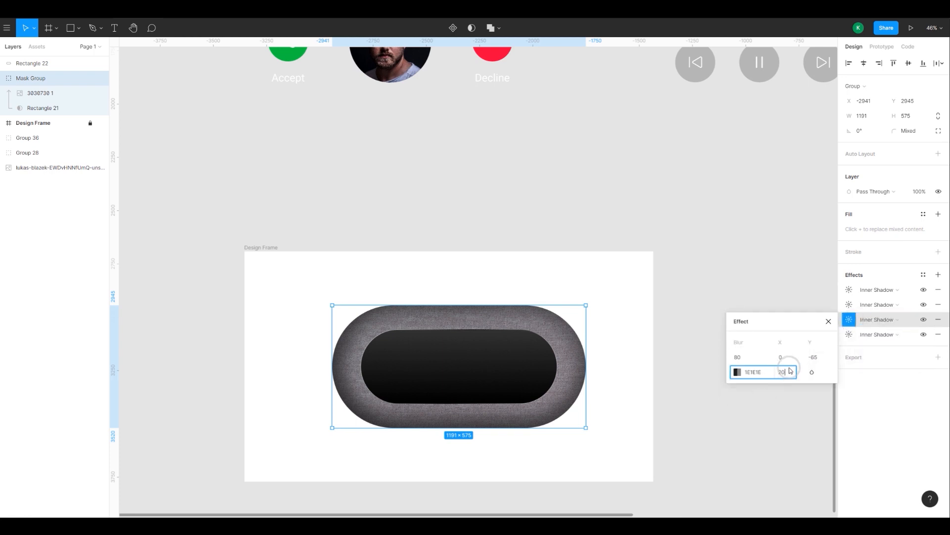
click(800, 366)
Lower the opacity of the two inner shadows with X offsets 65 and -65
click(849, 304)
click(789, 358)
click(851, 290)
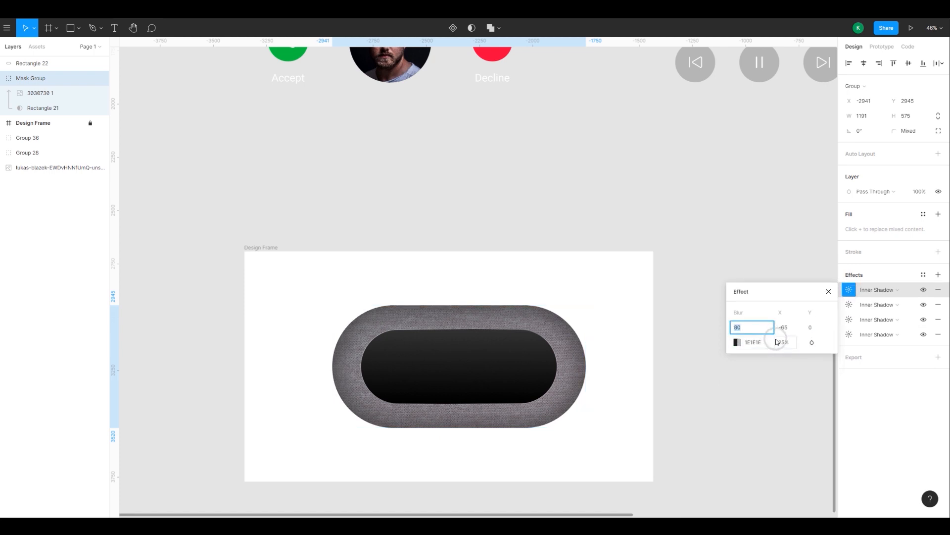
click(456, 460)
scroll(479, 427, down, 1)
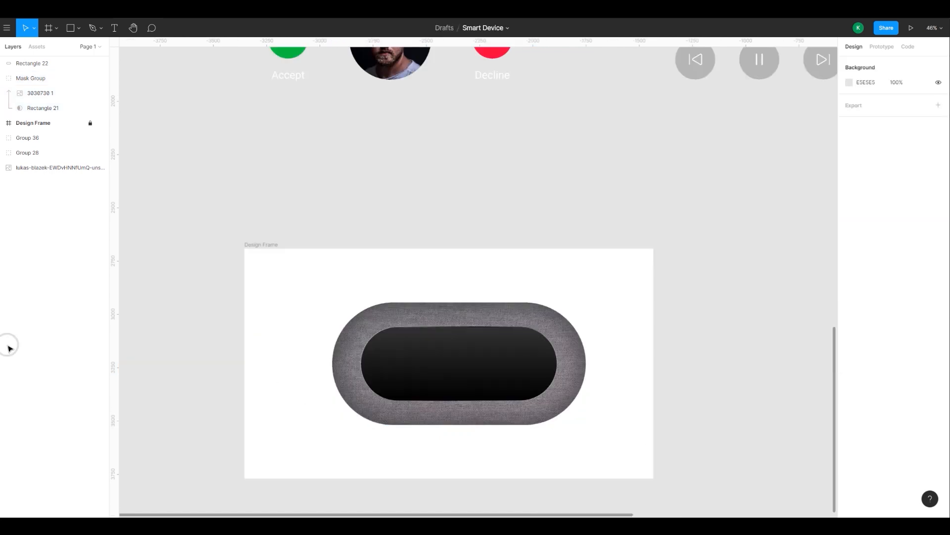
Inspect the device's layers on the canvas and check how the frame looks in the prototype preview
click(354, 379)
scroll(354, 380, up, 4)
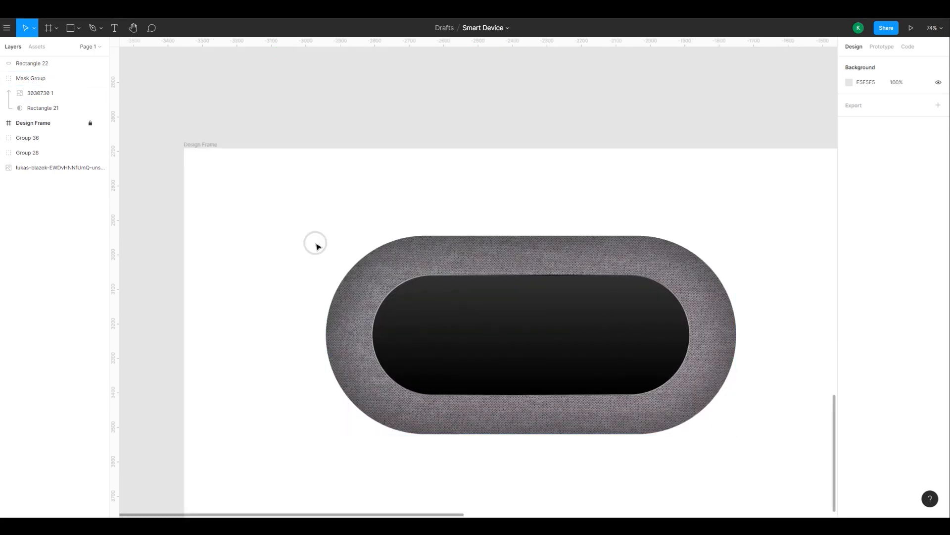
click(374, 297)
scroll(375, 299, down, 4)
click(24, 106)
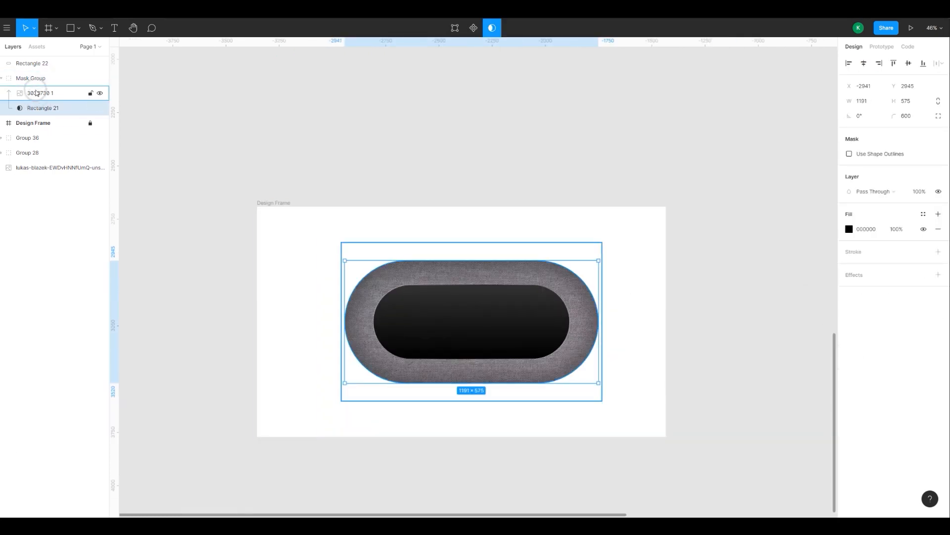
click(37, 90)
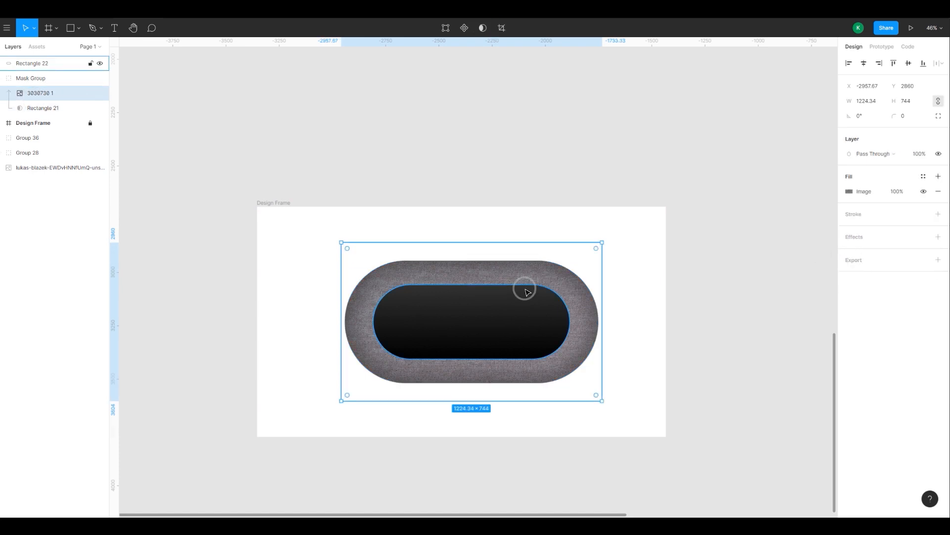
scroll(524, 284, up, 4)
click(197, 14)
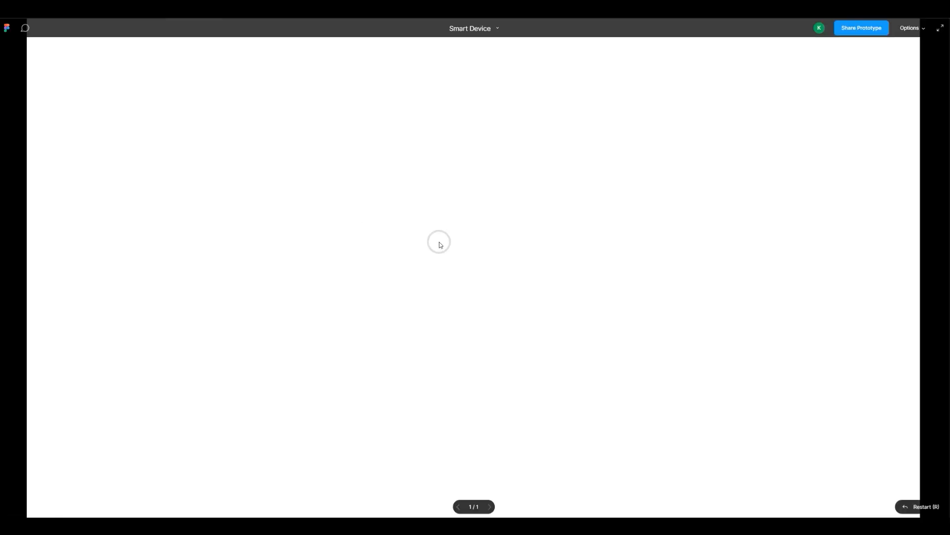
click(107, 14)
Move the inner pill Rectangle 22 and the Mask Group into the Design Frame
click(224, 111)
click(31, 78)
click(25, 123)
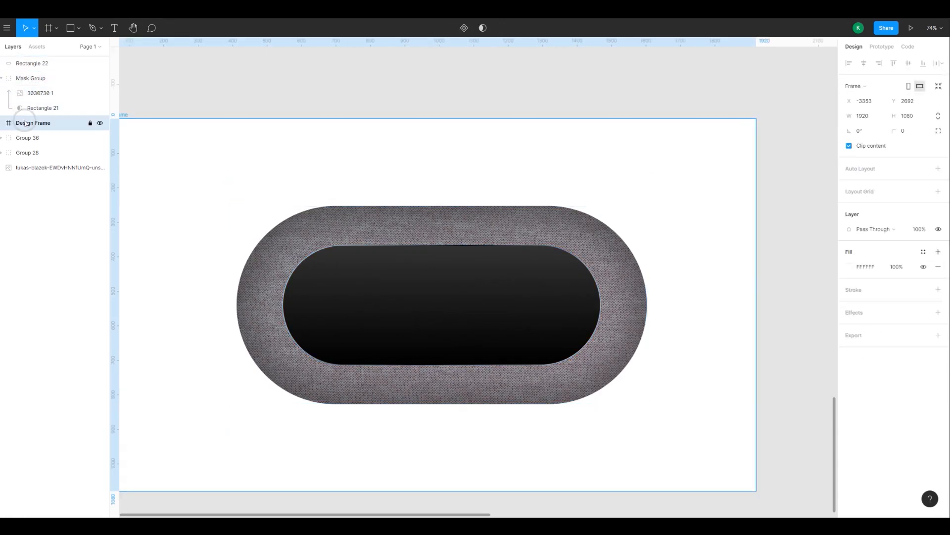
click(3, 78)
click(30, 63)
shift+click(30, 78)
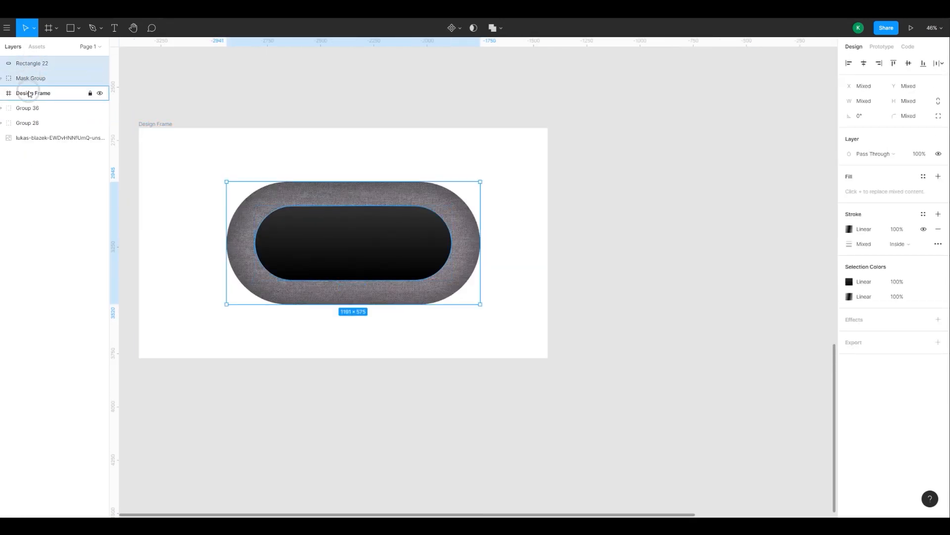
click(29, 94)
Preview the device in the prototype presentation and return to the design file
key(ctrl+alt+Return)
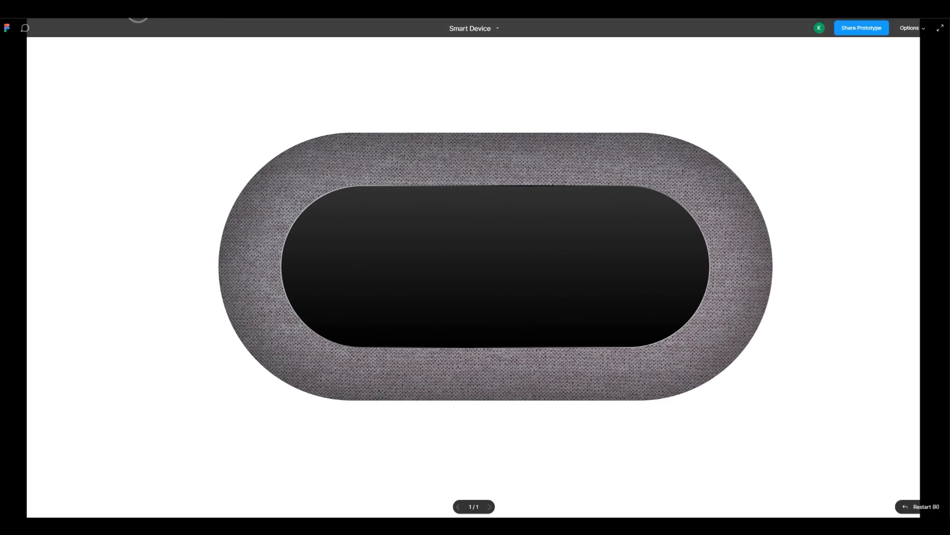
click(138, 12)
click(359, 349)
drag(201, 160, 252, 195)
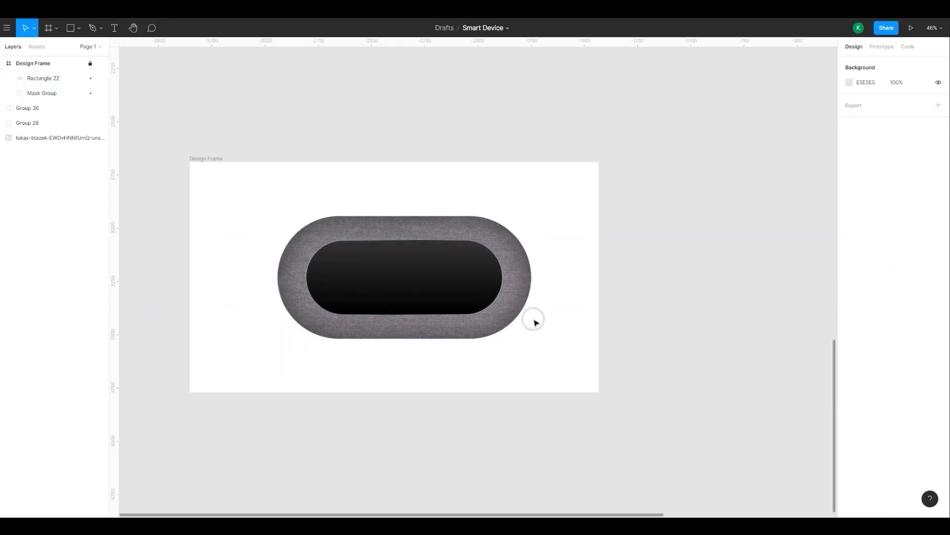
Scale the inner pill and fabric body down together about their centre to about 1009 × 487 and check the prototype preview
click(37, 93)
shift+click(39, 78)
drag(277, 217, 287, 223)
click(261, 336)
drag(248, 195, 510, 350)
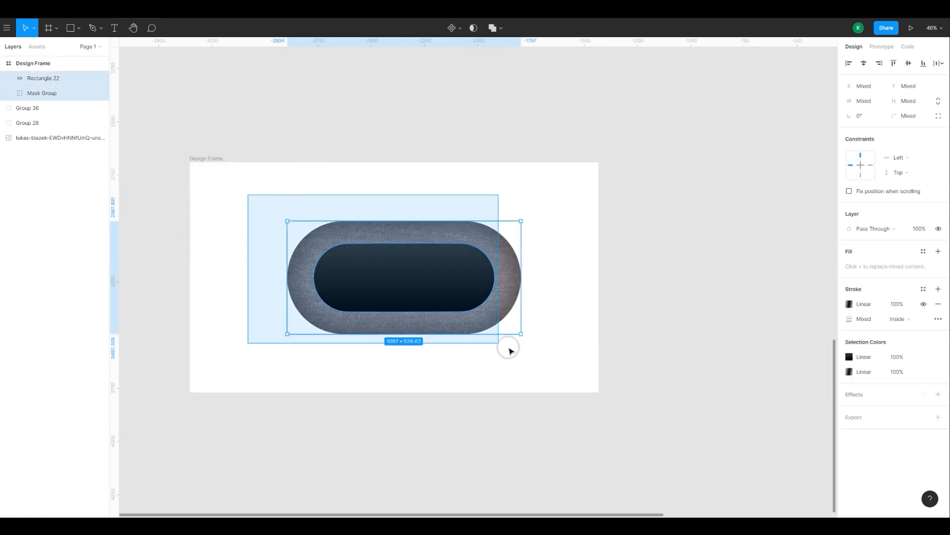
drag(286, 218, 296, 228)
click(262, 347)
click(171, 11)
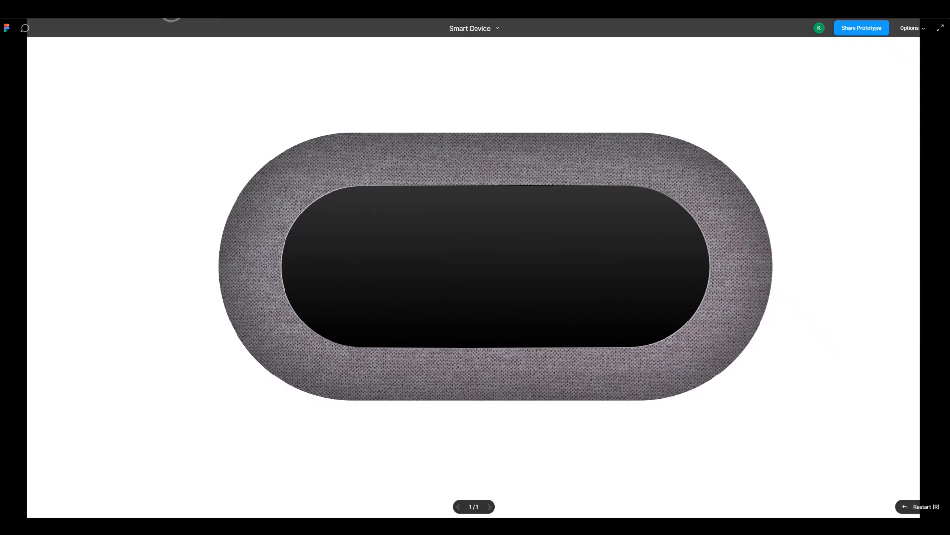
click(135, 12)
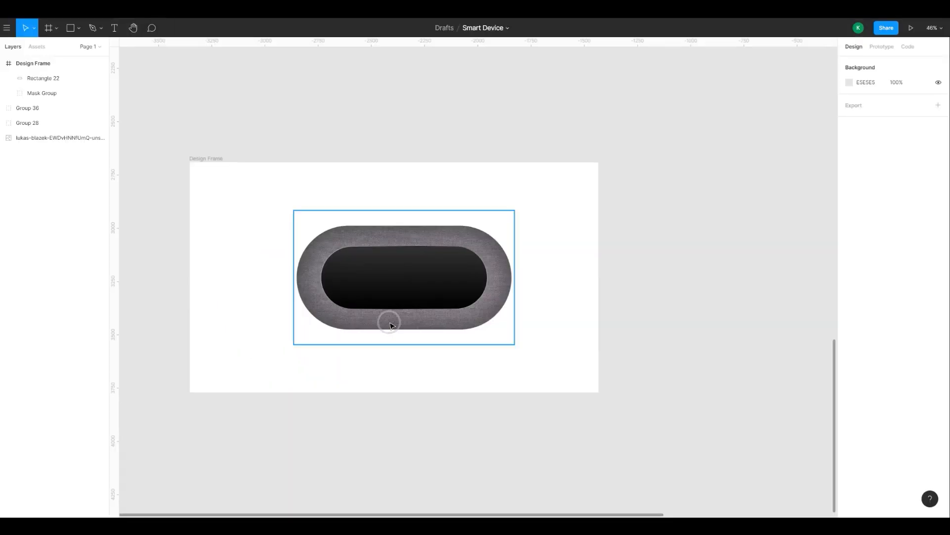
Open the image fill settings of the fabric texture inside the Mask Group
scroll(393, 325, up, 5)
click(278, 307)
click(48, 98)
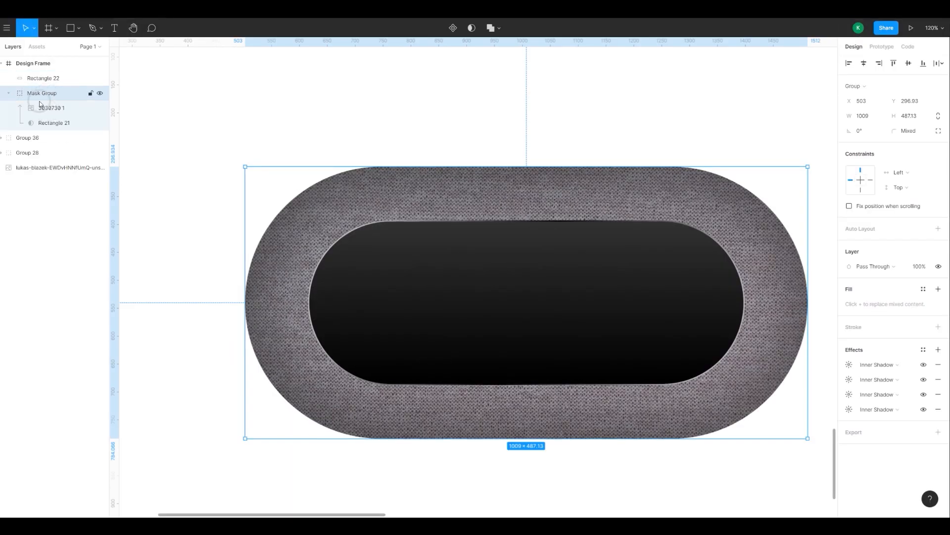
click(50, 108)
click(851, 252)
Try the Fit, Crop and Tile image modes on the fabric texture
click(761, 277)
click(760, 284)
click(759, 276)
click(762, 286)
click(750, 274)
click(750, 285)
Set the fabric texture's image mode to Fit
click(753, 275)
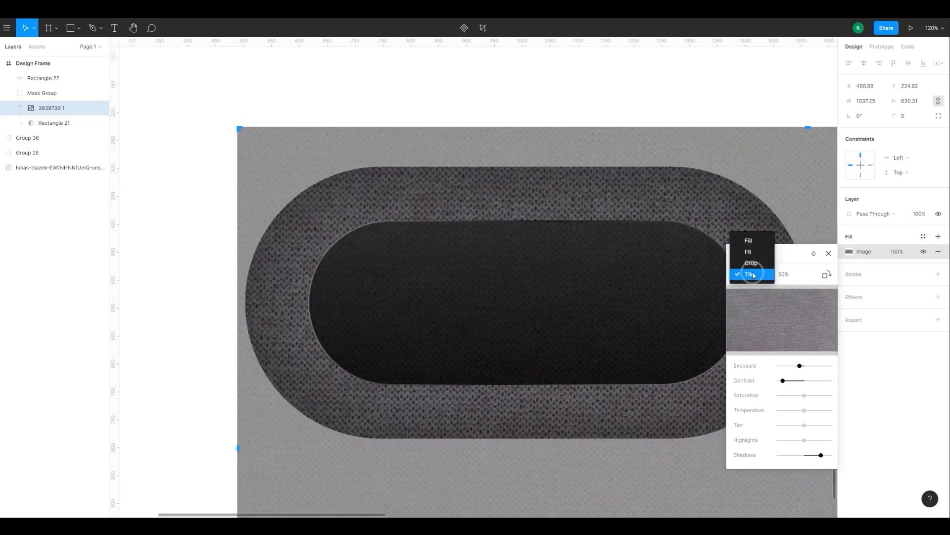
click(748, 252)
scroll(409, 218, down, 5)
drag(372, 183, 358, 202)
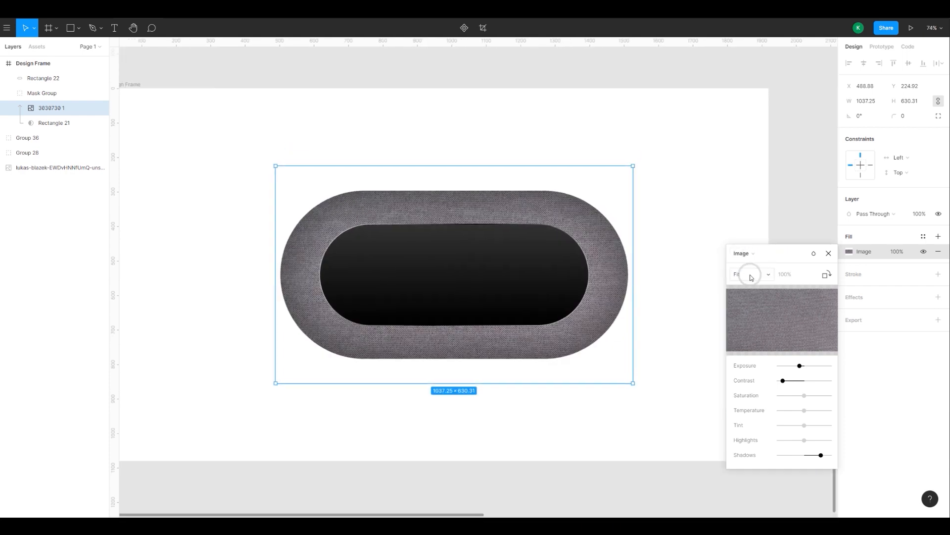
Reset the fabric image's shadows and contrast to neutral, slightly lower its exposure, and adjust its highlights slightly below neutral
click(803, 458)
drag(783, 384, 797, 362)
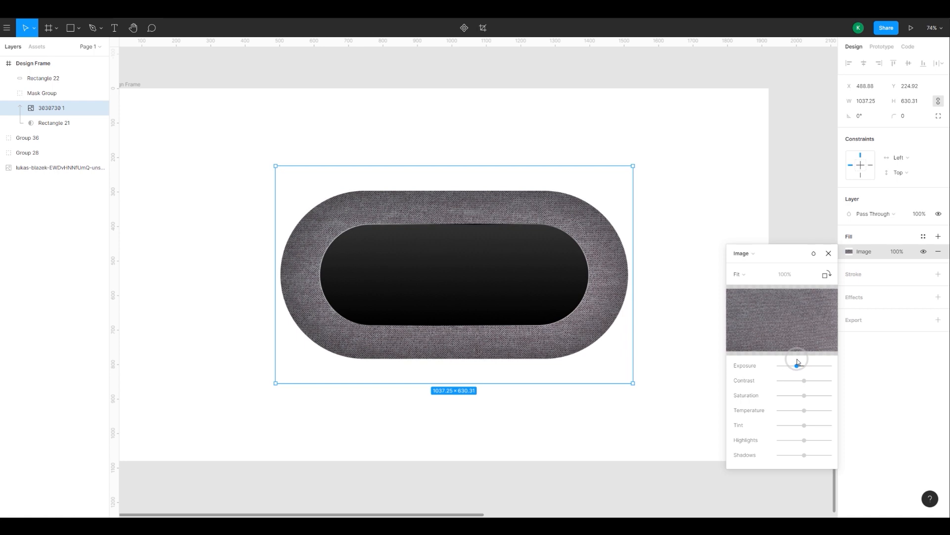
drag(791, 387, 818, 412)
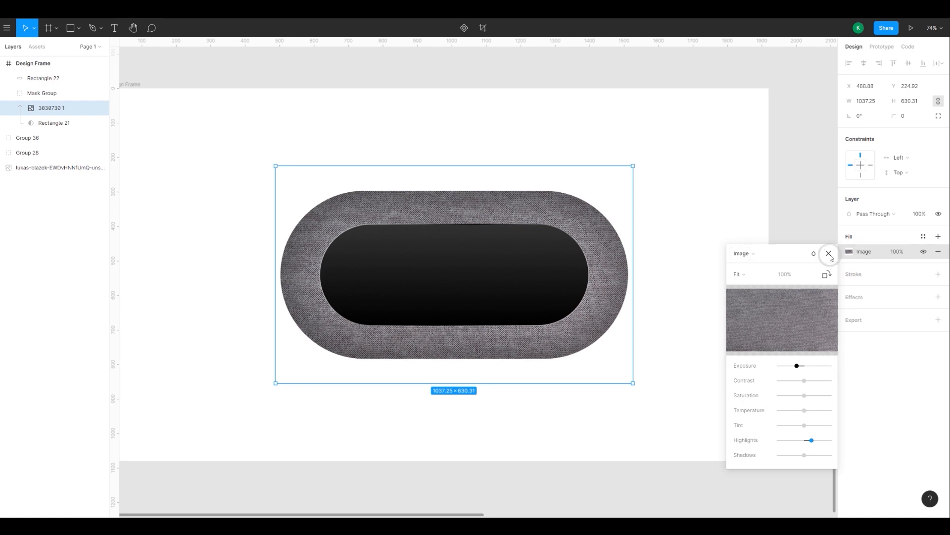
drag(819, 442, 803, 446)
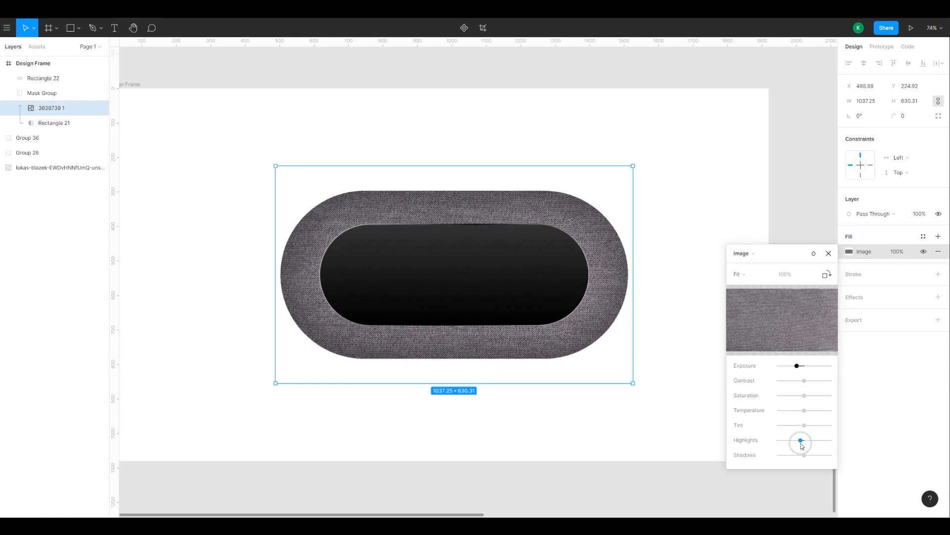
click(828, 253)
Inspect the adjusted fabric texture on the canvas and in the prototype preview
click(647, 327)
drag(655, 348, 674, 313)
scroll(585, 340, up, 3)
scroll(587, 340, down, 4)
key(ctrl+Tab)
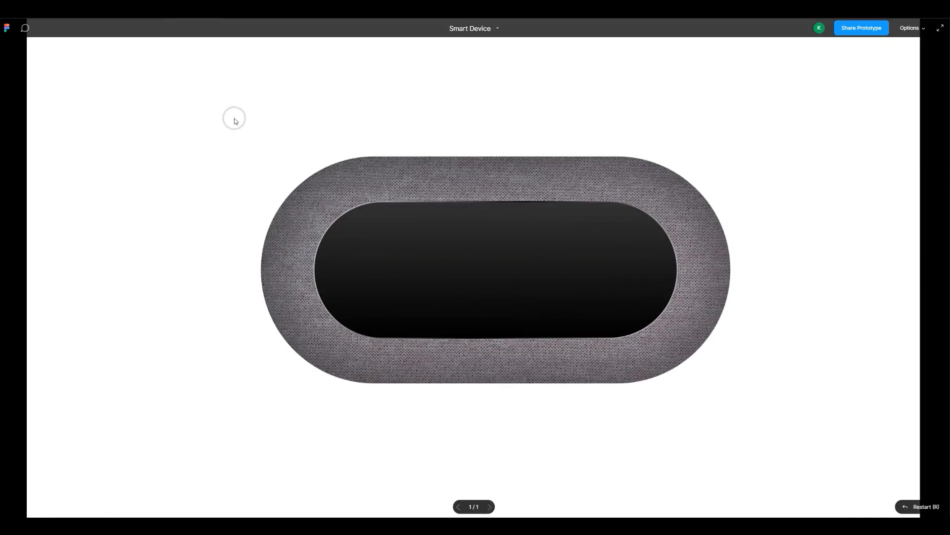
click(137, 11)
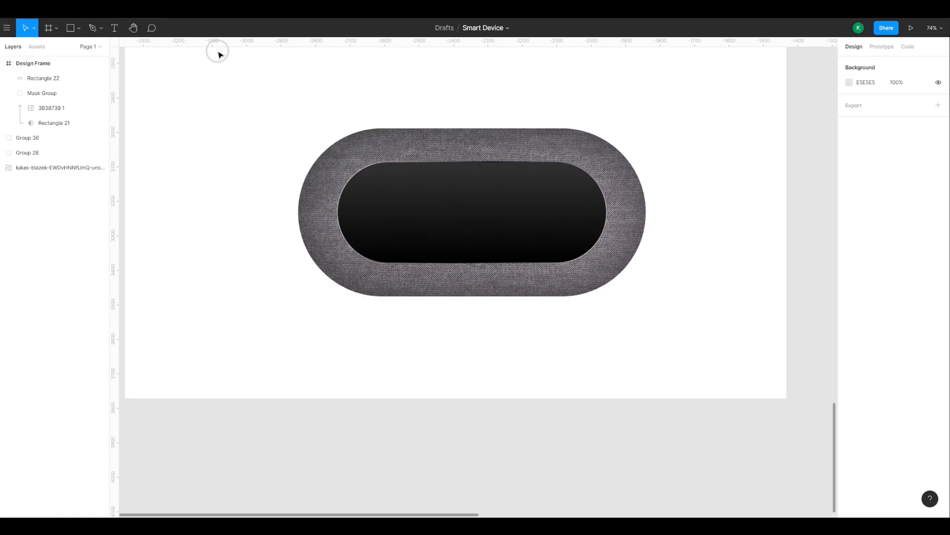
Try a linear and a radial gradient as the Design Frame's background fill
scroll(283, 160, down, 3)
drag(282, 161, 317, 286)
click(223, 196)
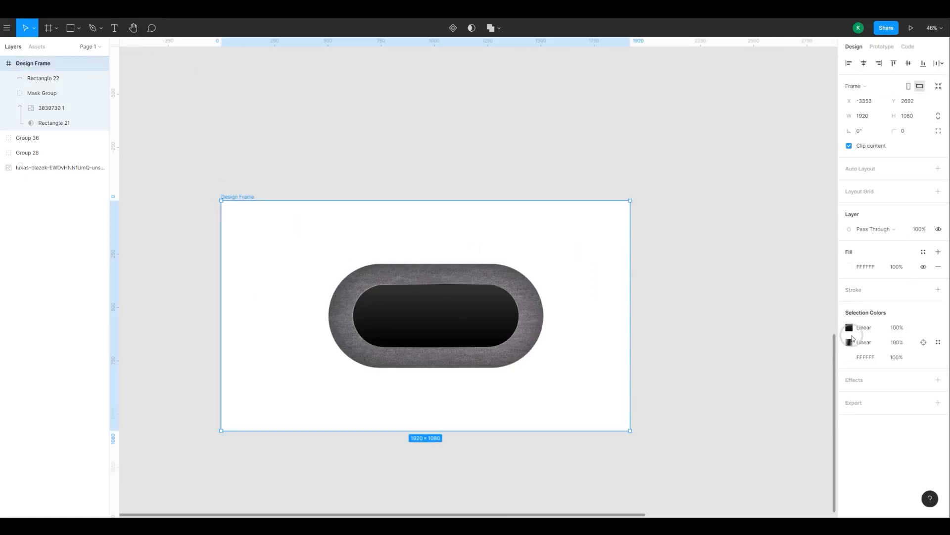
click(850, 266)
click(754, 268)
click(754, 278)
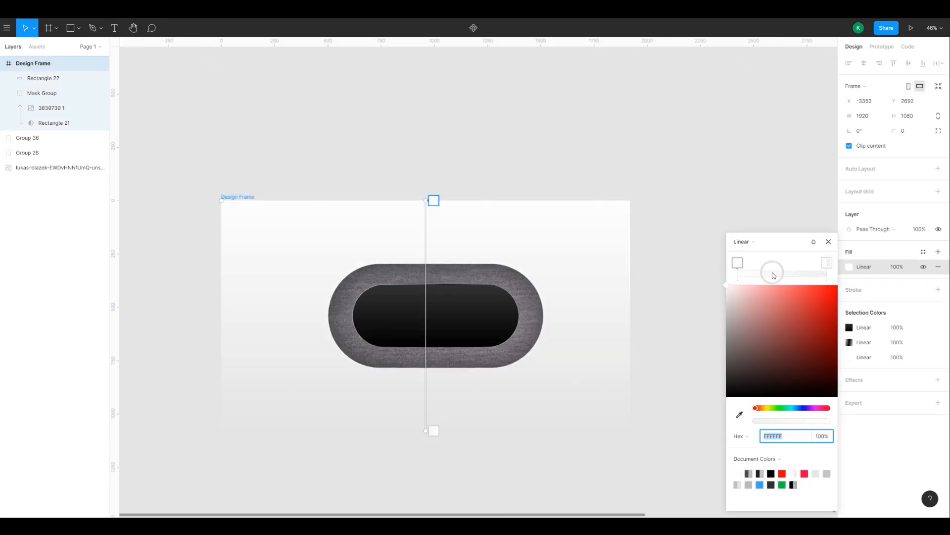
click(756, 243)
click(753, 252)
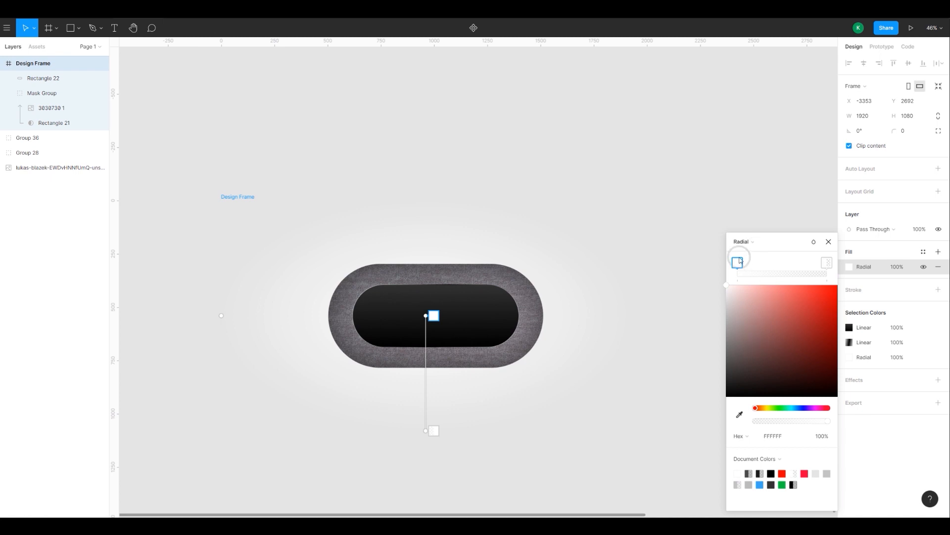
Try black at 100% opacity for both stops of the Design Frame's radial background gradient
click(826, 263)
drag(654, 231, 689, 449)
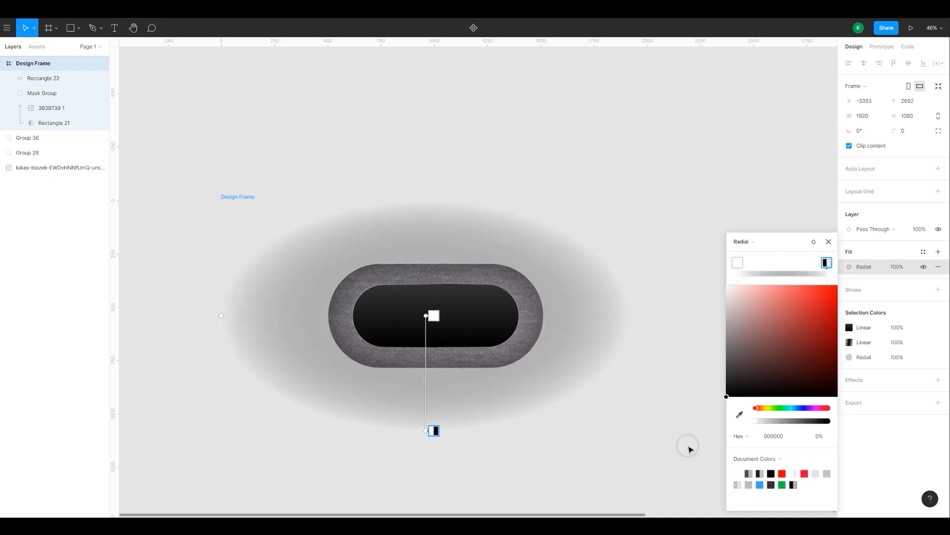
click(738, 262)
drag(728, 289, 705, 413)
click(826, 262)
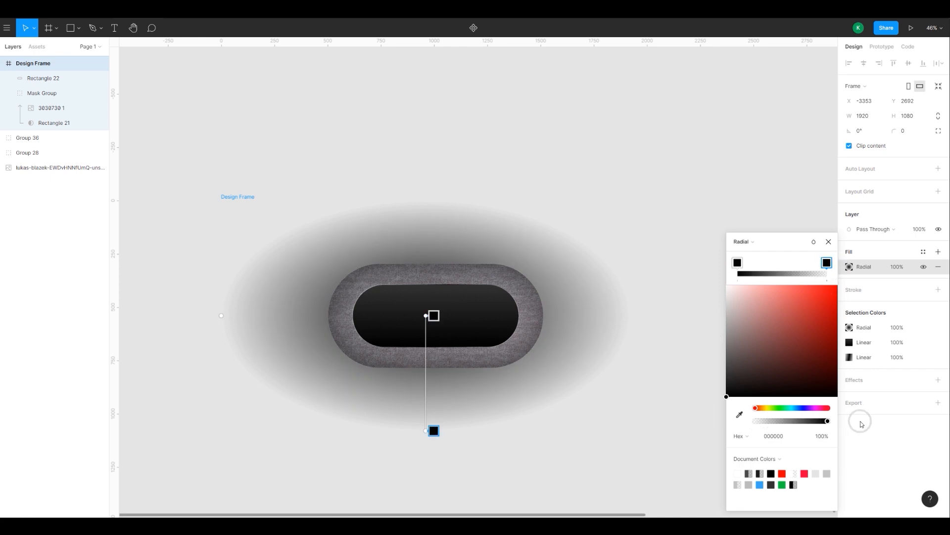
click(738, 262)
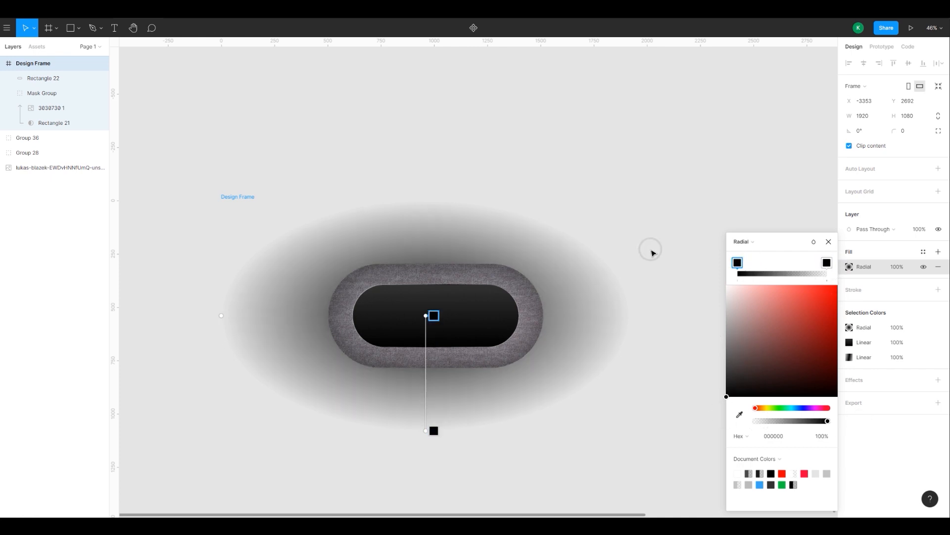
Try an angular gradient on the Design Frame, and restore the solid FFFFFF fill
click(743, 242)
click(756, 257)
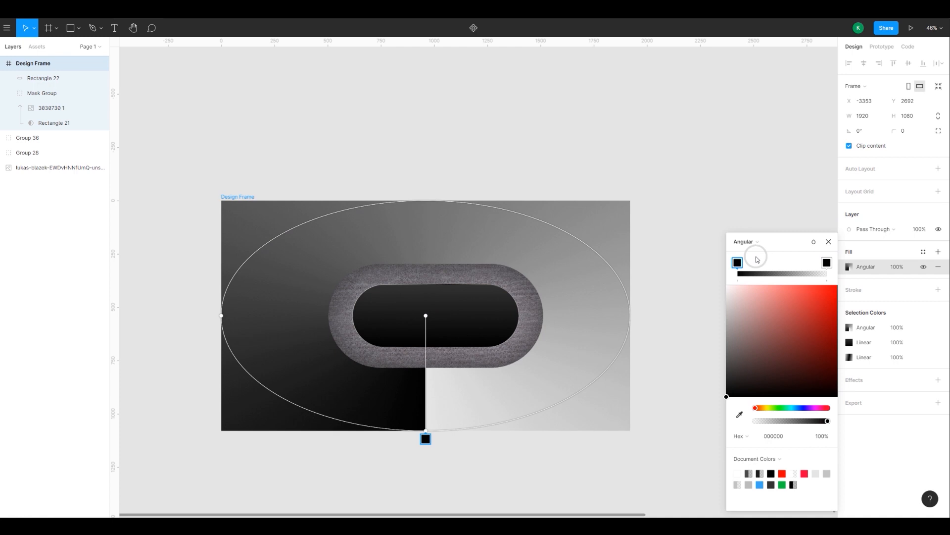
click(756, 246)
click(758, 210)
drag(752, 341, 654, 153)
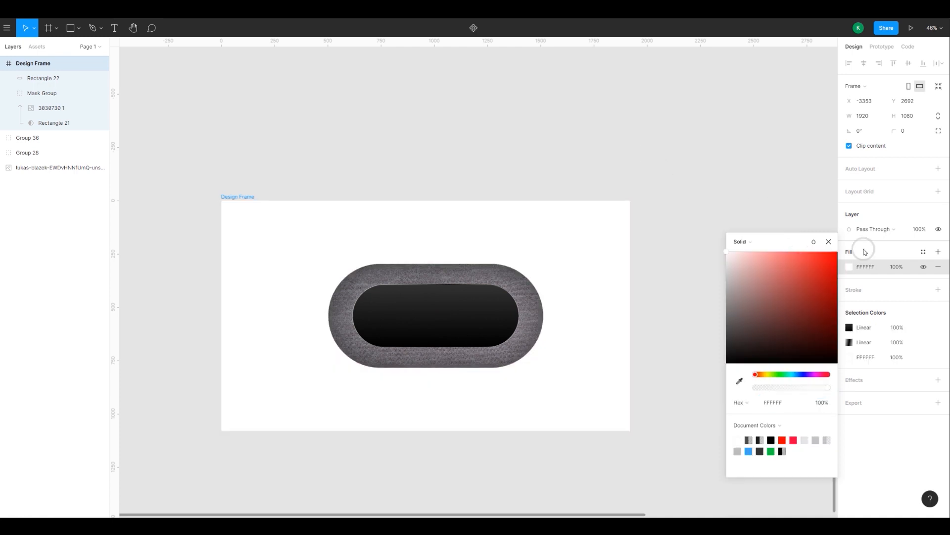
click(827, 240)
Outline the strokes of the incoming call artwork, move it onto the device in the Design Frame and group it
click(615, 337)
scroll(615, 338, up, 3)
scroll(584, 330, down, 5)
scroll(513, 268, right, 1)
drag(563, 104, 358, 232)
right_click(407, 184)
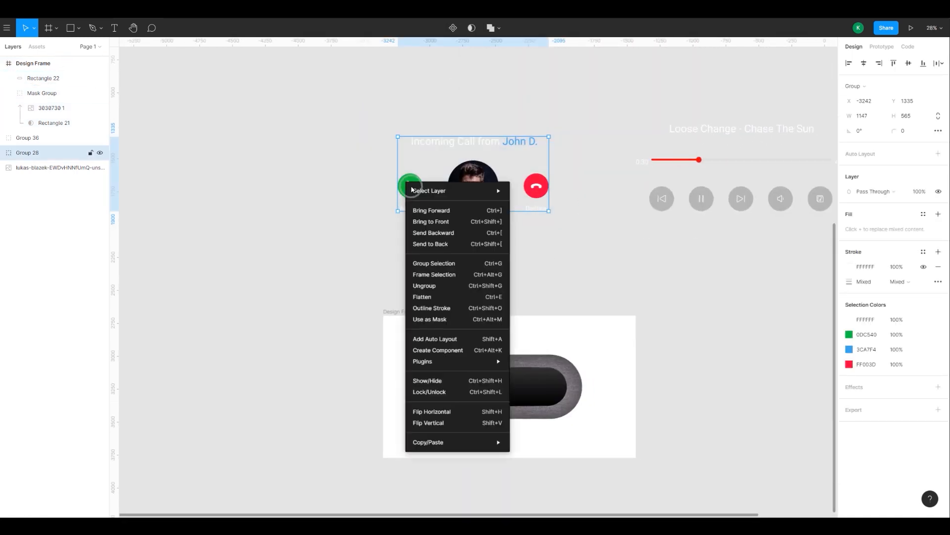
click(432, 308)
drag(474, 190, 515, 392)
key(ctrl+g)
scroll(517, 394, up, 5)
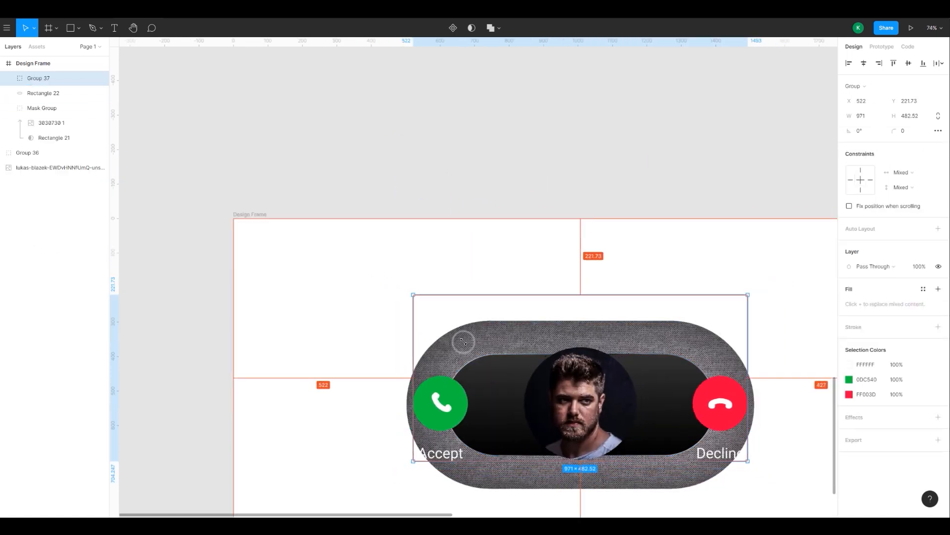
Scale the incoming call group down to fit the inner screen and centre it horizontally and vertically on Rectangle 22
drag(510, 403, 512, 422)
drag(497, 353, 518, 367)
shift+click(689, 393)
click(864, 63)
click(909, 63)
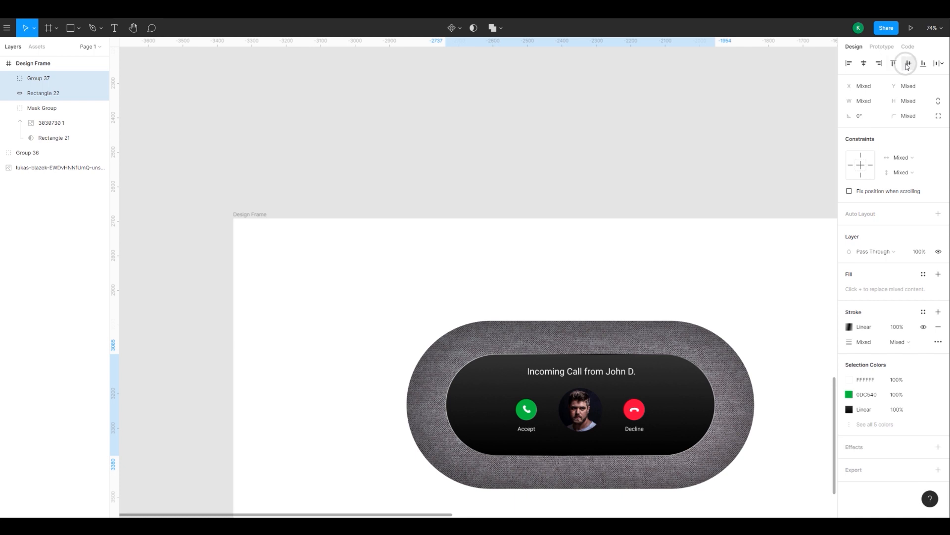
key(Escape)
Set the middle stop of the inner screen's gradient stroke to grey 7E7E7E
scroll(529, 382, down, 2)
scroll(529, 382, up, 2)
drag(446, 333, 350, 243)
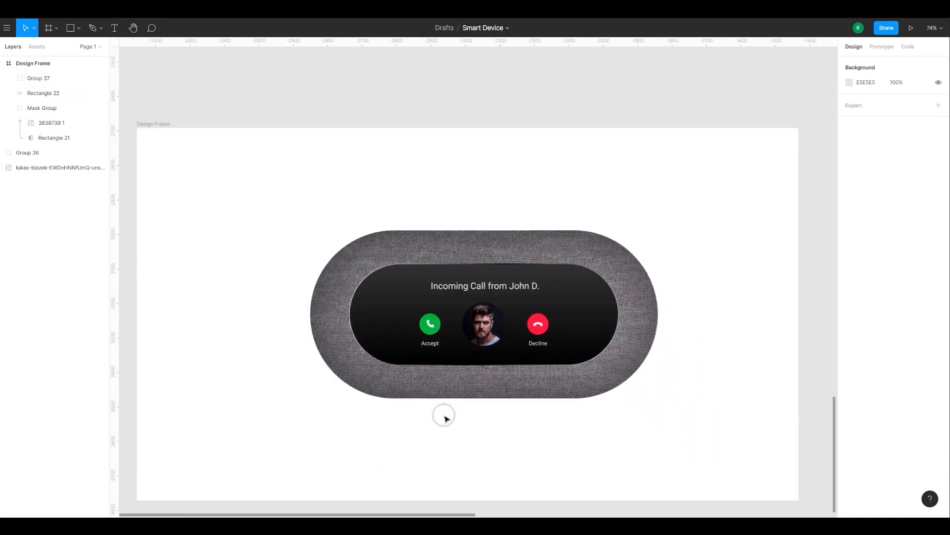
scroll(448, 418, up, 3)
scroll(456, 419, down, 3)
scroll(456, 416, up, 3)
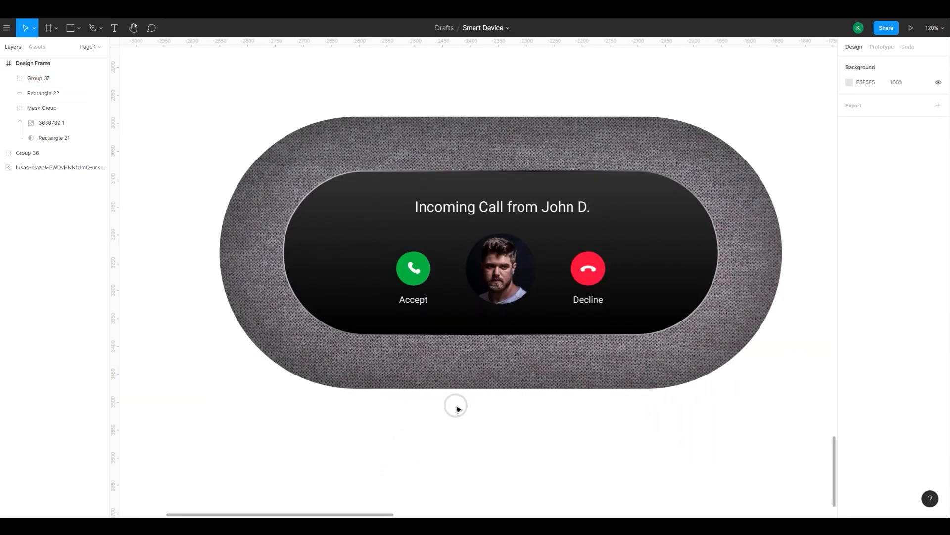
click(361, 269)
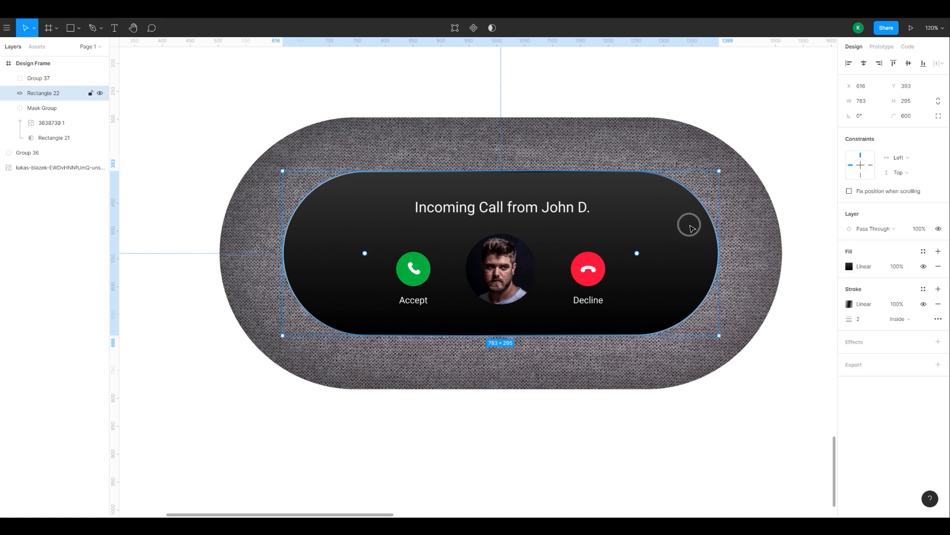
click(849, 304)
click(782, 263)
mouse_move(785, 299)
mouse_down()
mouse_move(750, 306)
mouse_move(728, 330)
mouse_move(711, 394)
mouse_move(700, 343)
mouse_move(774, 365)
mouse_move(724, 359)
mouse_up()
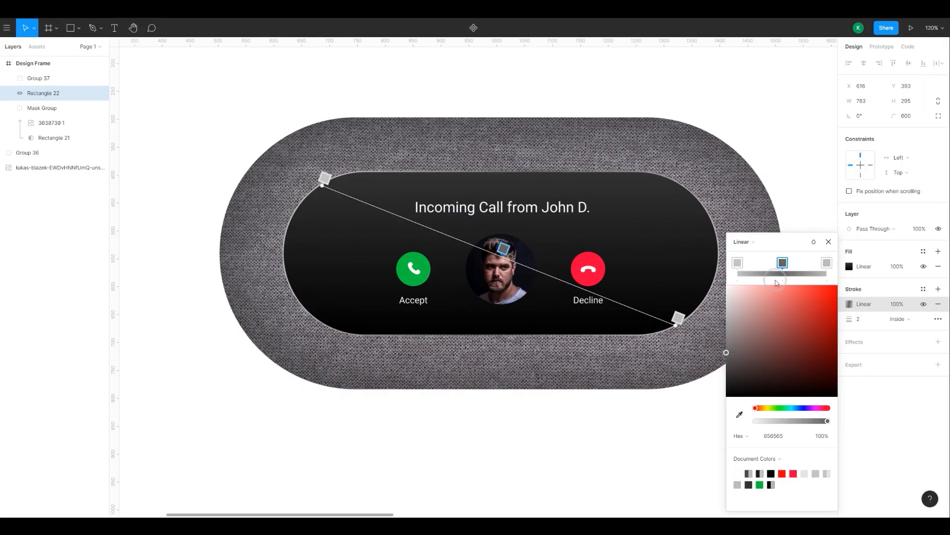
drag(726, 347, 729, 348)
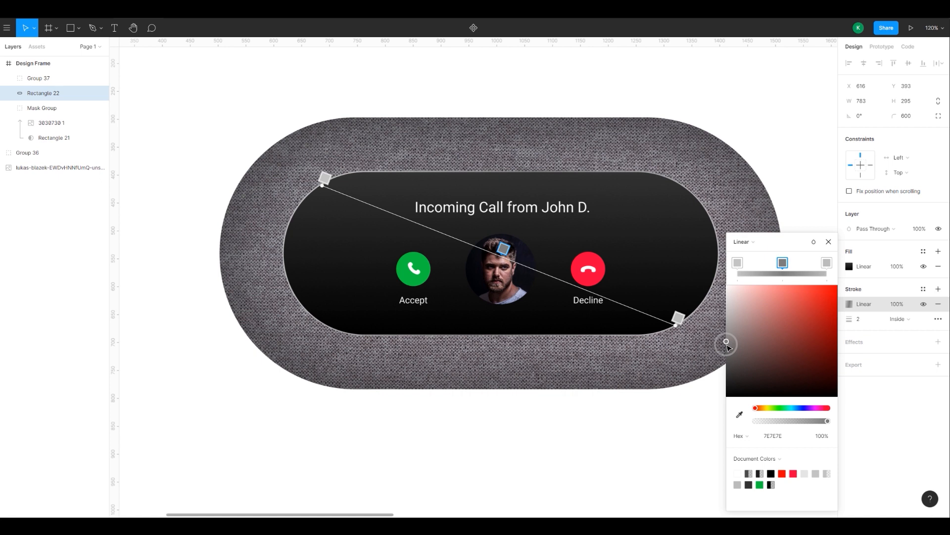
click(828, 243)
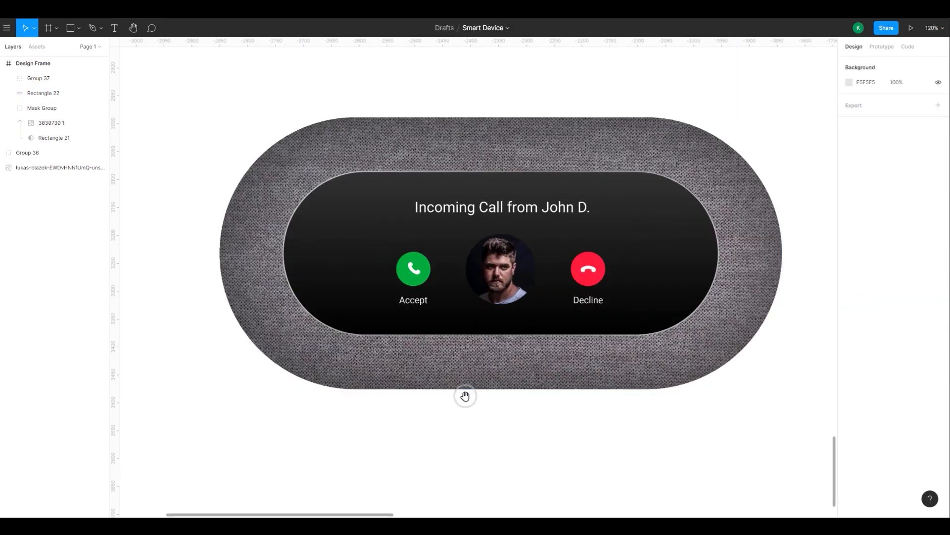
Add a drop shadow to the fabric Mask Group with blur 20 and a Y offset of 30
click(217, 214)
click(29, 108)
click(10, 108)
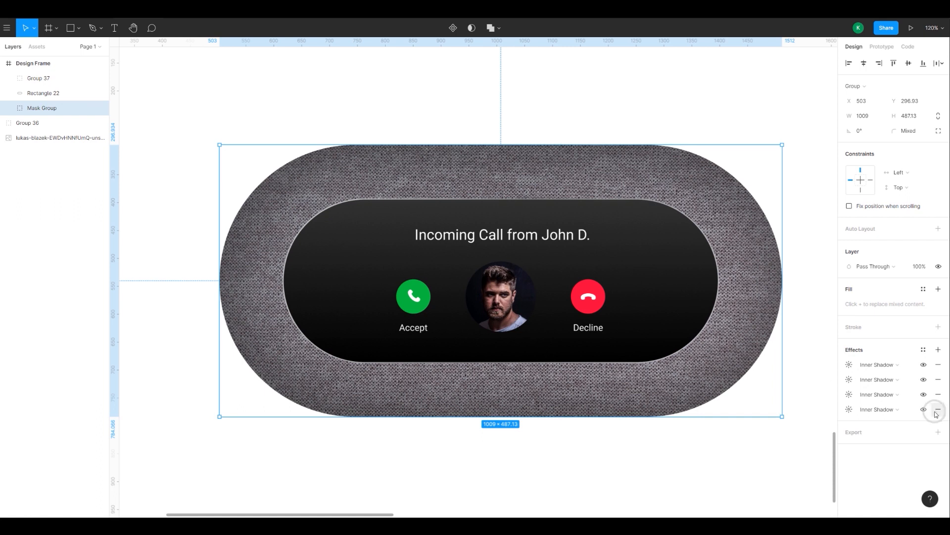
click(938, 349)
click(849, 365)
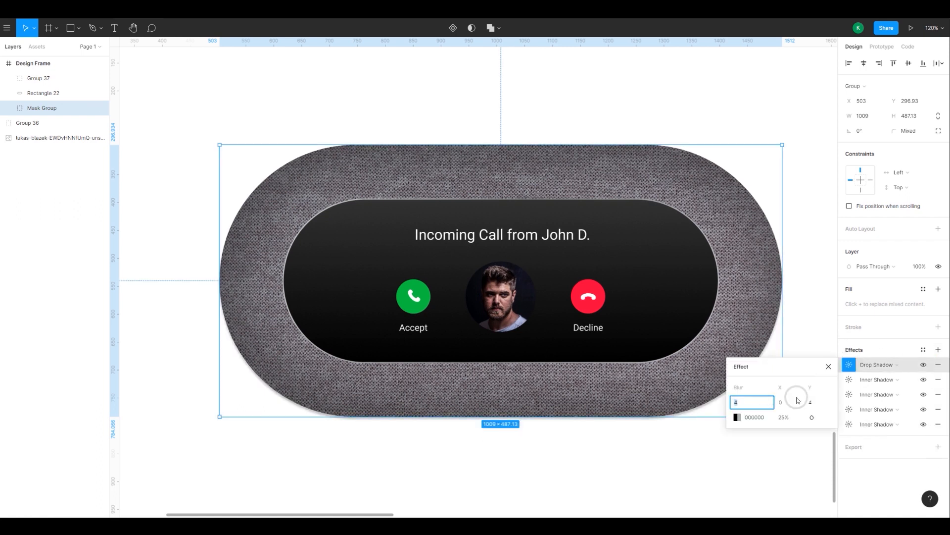
text(20)
click(818, 409)
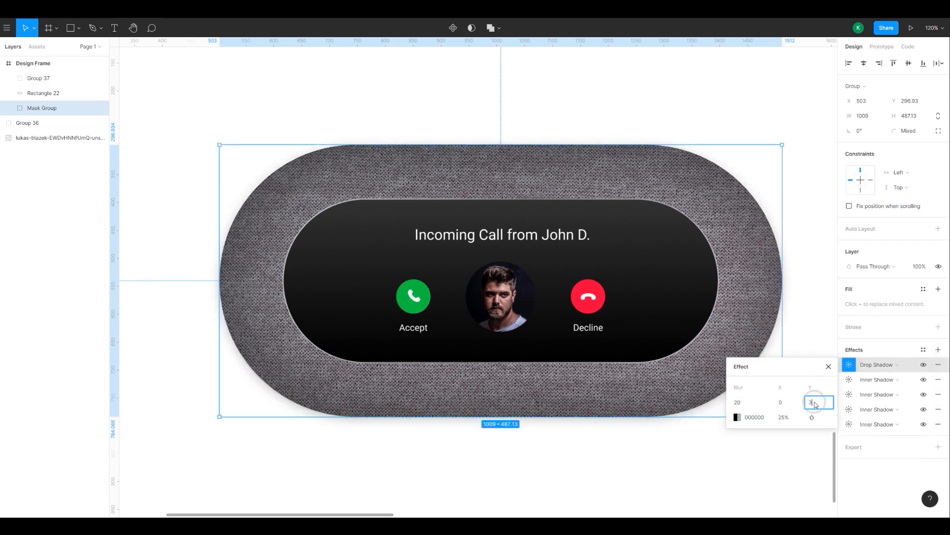
text(30)
Set the fabric body's drop shadow blur to 50
click(791, 417)
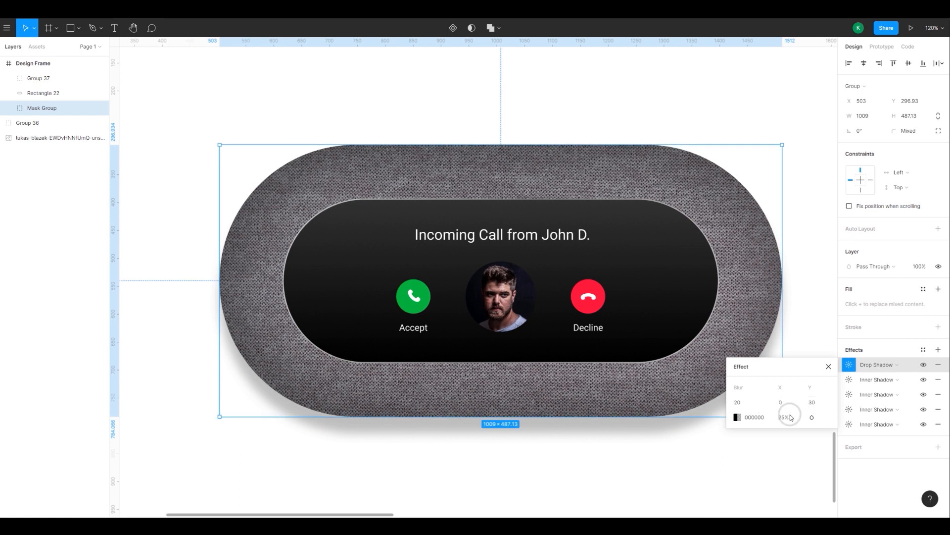
click(751, 405)
text(50)
key(Return)
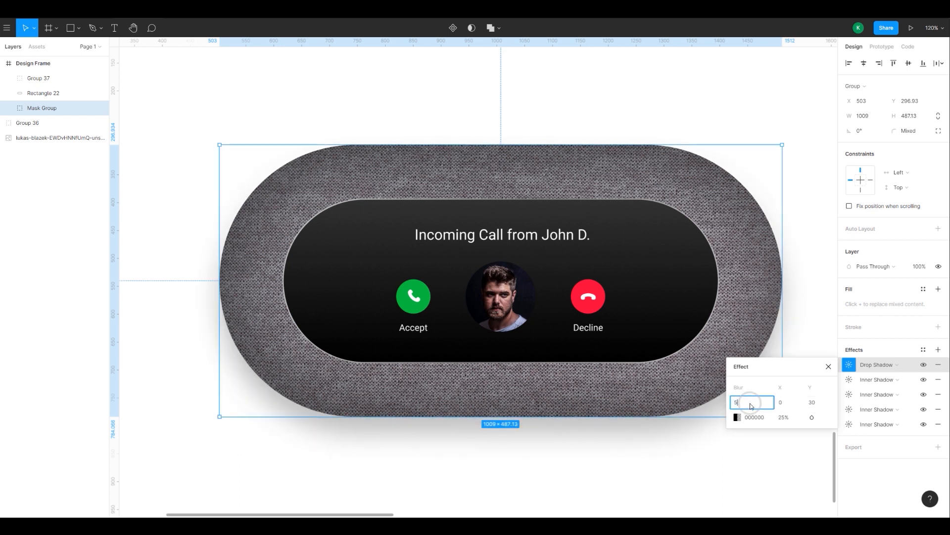
click(828, 366)
click(746, 446)
Add another inner shadow to the Mask Group with its blur set to 0
scroll(745, 447, down, 5)
drag(682, 457, 553, 436)
scroll(590, 417, up, 3)
click(396, 264)
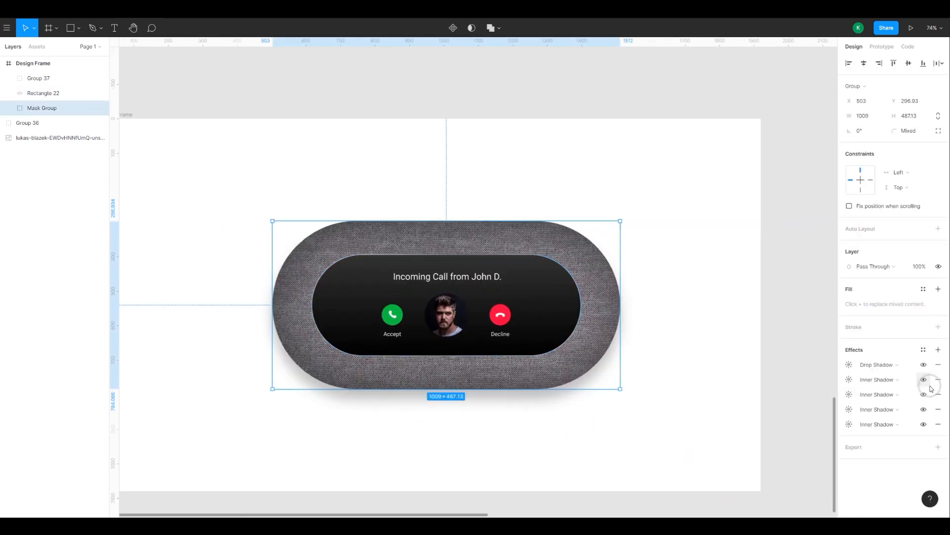
click(938, 349)
click(878, 365)
click(874, 376)
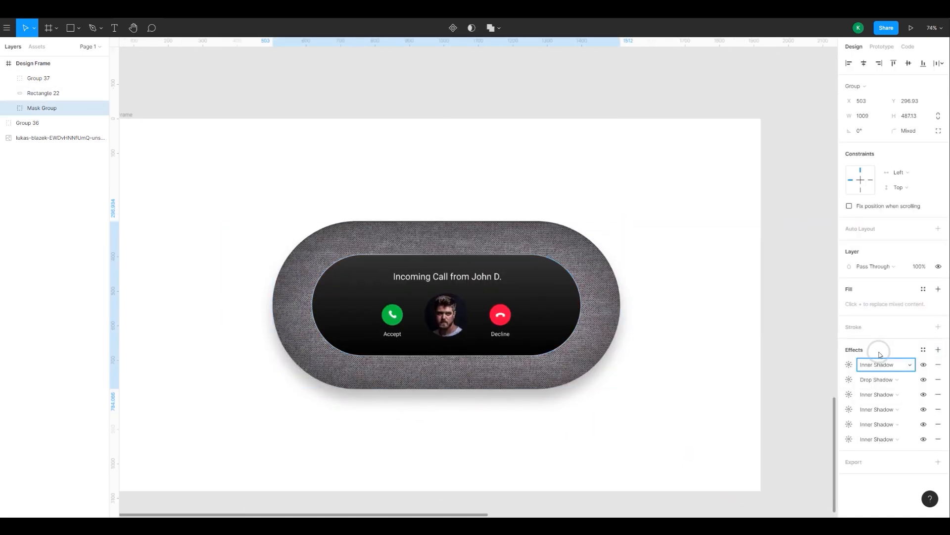
click(853, 365)
click(761, 402)
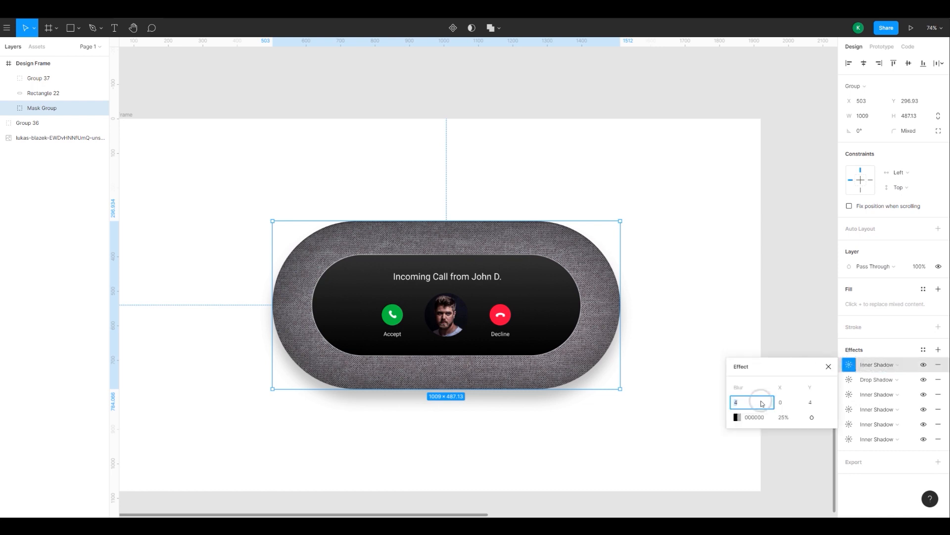
text(0)
key(Return)
Examine the fabric's upper edge up close and set the new inner shadow's blur to 10
scroll(515, 211, up, 8)
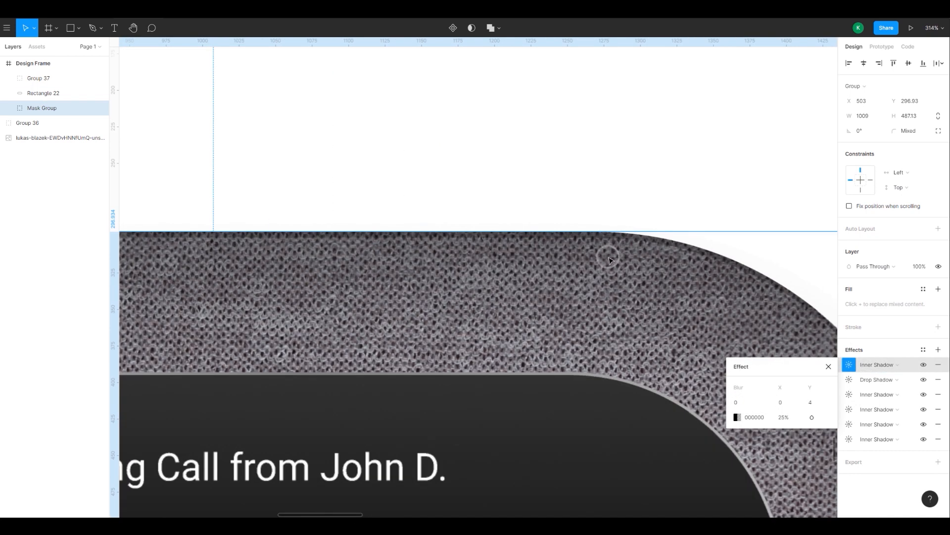
click(608, 265)
scroll(608, 269, down, 5)
click(849, 364)
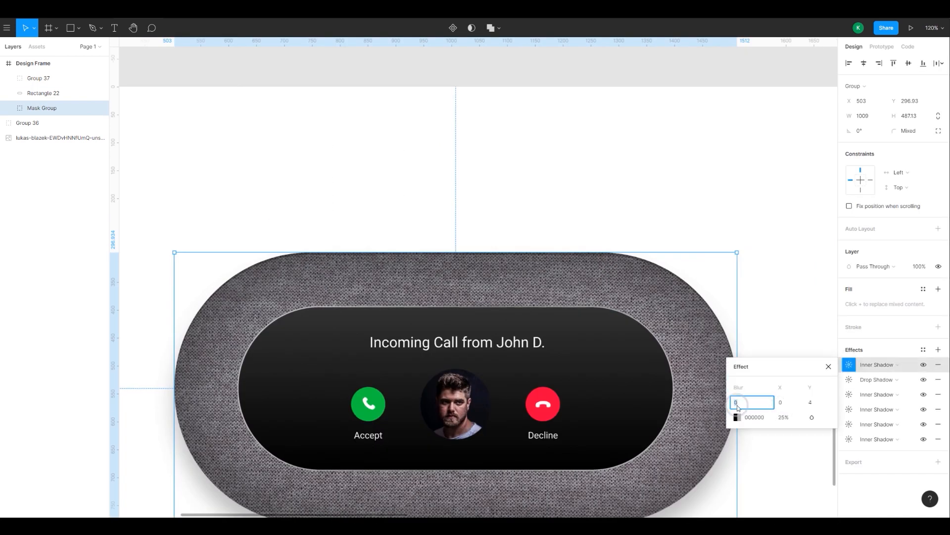
key(Return)
key(Return)
scroll(810, 269, down, 1)
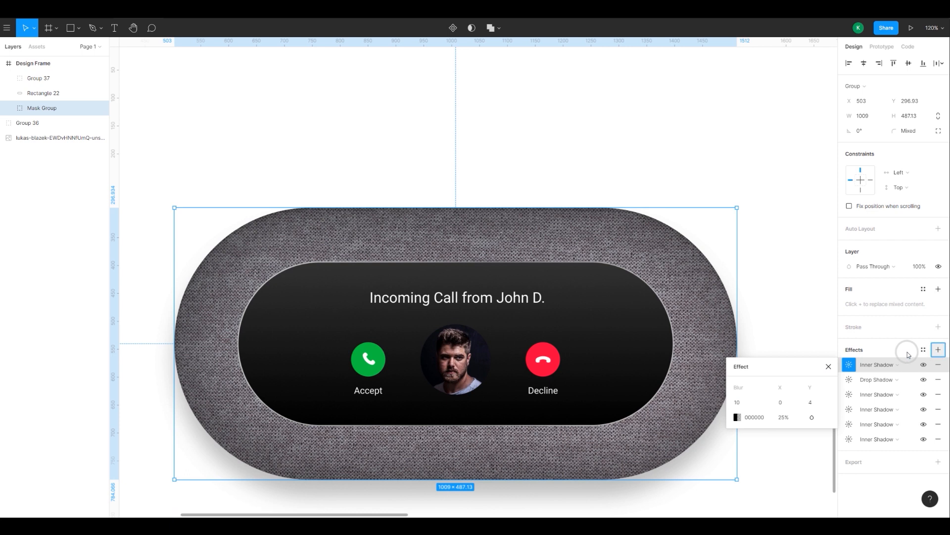
Add a second drop shadow with a blur of 10 to the fabric Mask Group
click(875, 377)
click(850, 379)
click(855, 365)
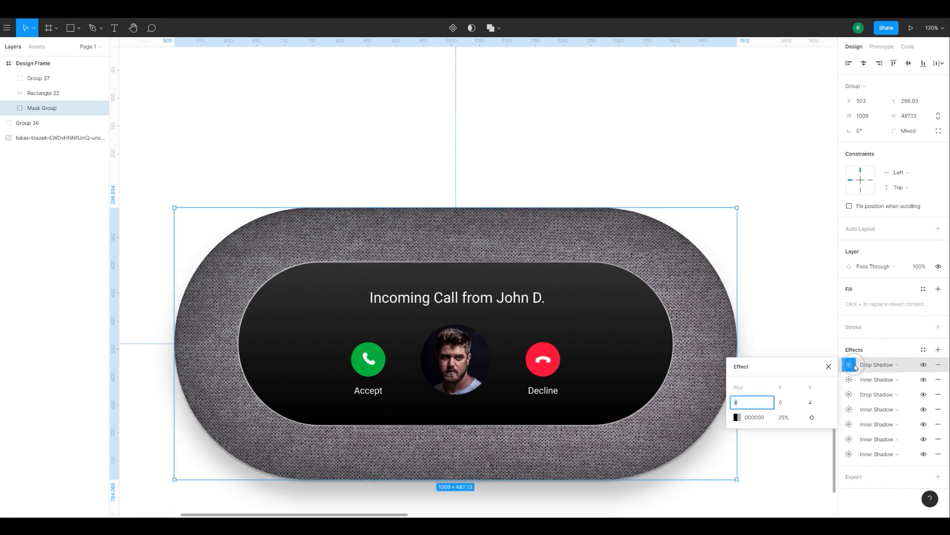
click(817, 402)
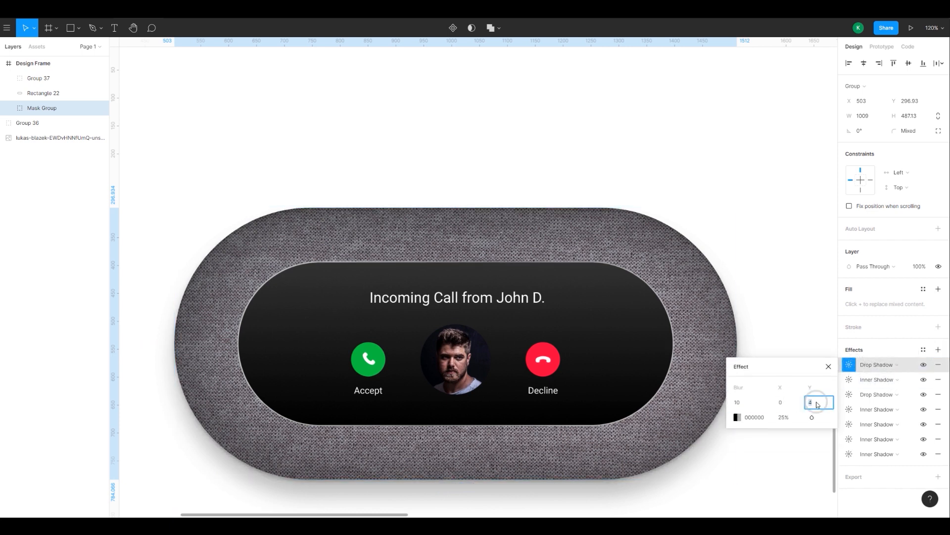
click(802, 302)
click(685, 330)
click(849, 364)
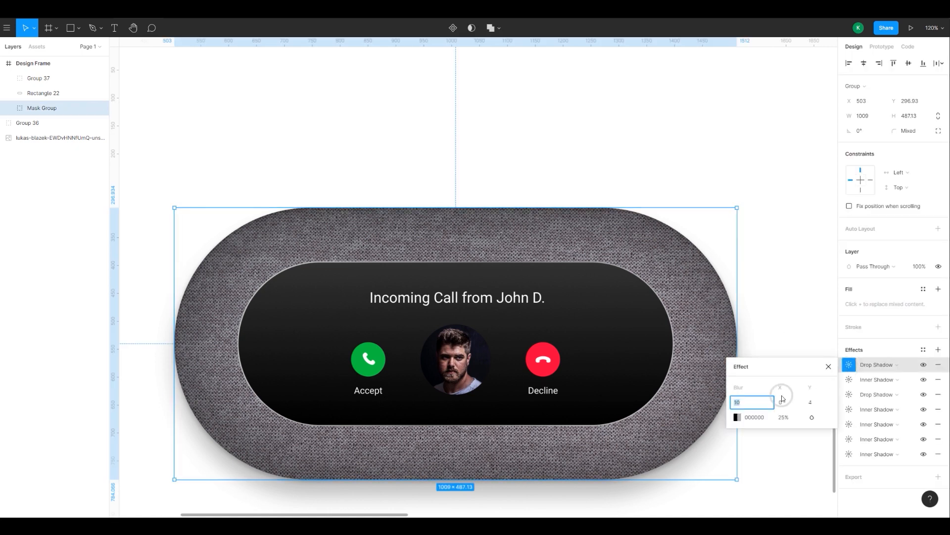
click(653, 154)
click(719, 314)
click(849, 364)
click(798, 303)
Move the wood-table photo over the Design Frame so that it covers the whole frame
scroll(687, 297, down, 3)
scroll(718, 246, right, 2)
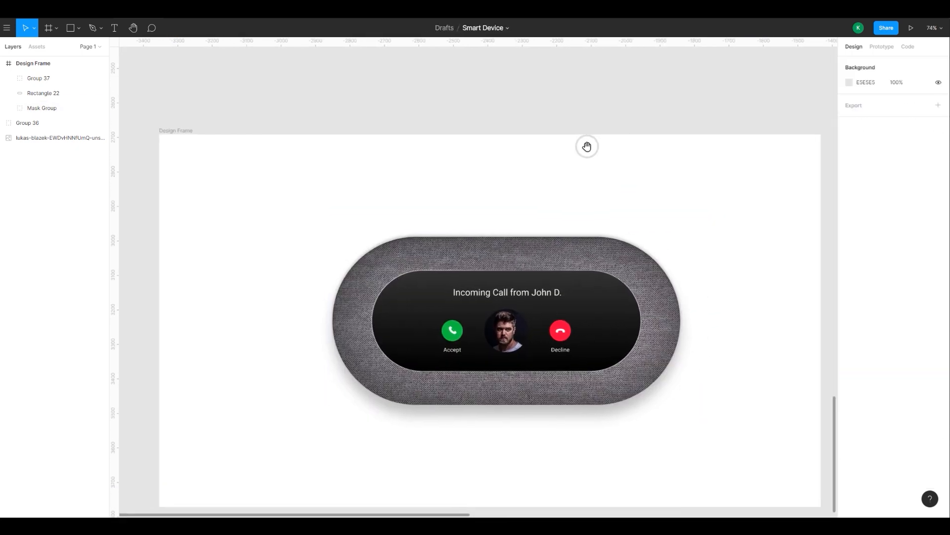
scroll(637, 277, up, 3)
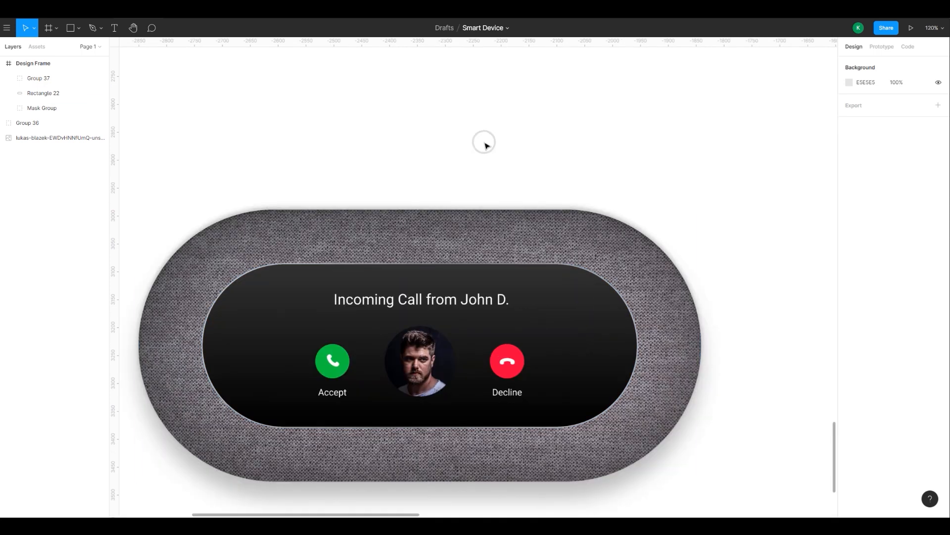
scroll(495, 164, down, 3)
scroll(497, 169, down, 3)
scroll(497, 169, up, 1)
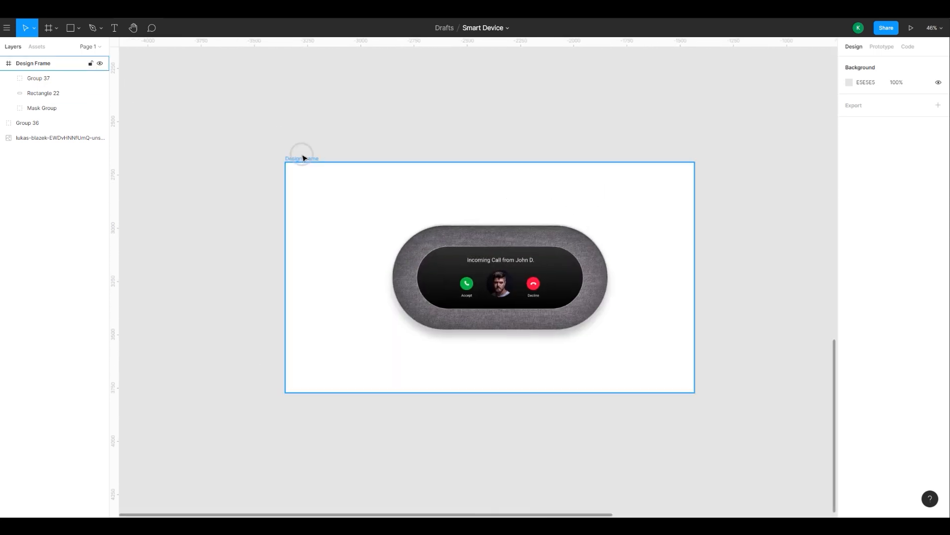
click(303, 156)
scroll(605, 312, down, 5)
scroll(515, 223, up, 1)
drag(429, 135, 400, 336)
drag(515, 276, 467, 304)
drag(438, 333, 412, 325)
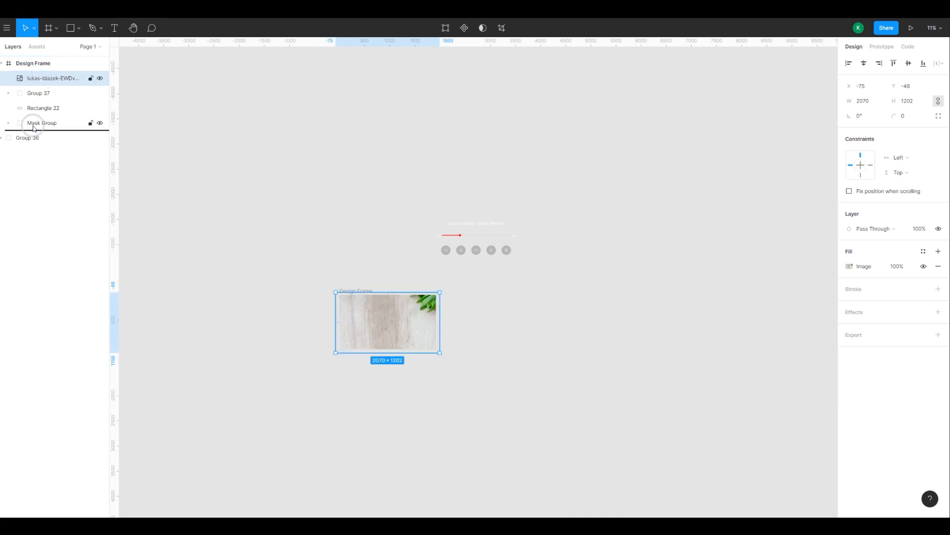
Order the wood-table photo beneath the fabric Mask Group inside the Design Frame
drag(33, 128, 39, 104)
click(257, 248)
scroll(394, 337, up, 7)
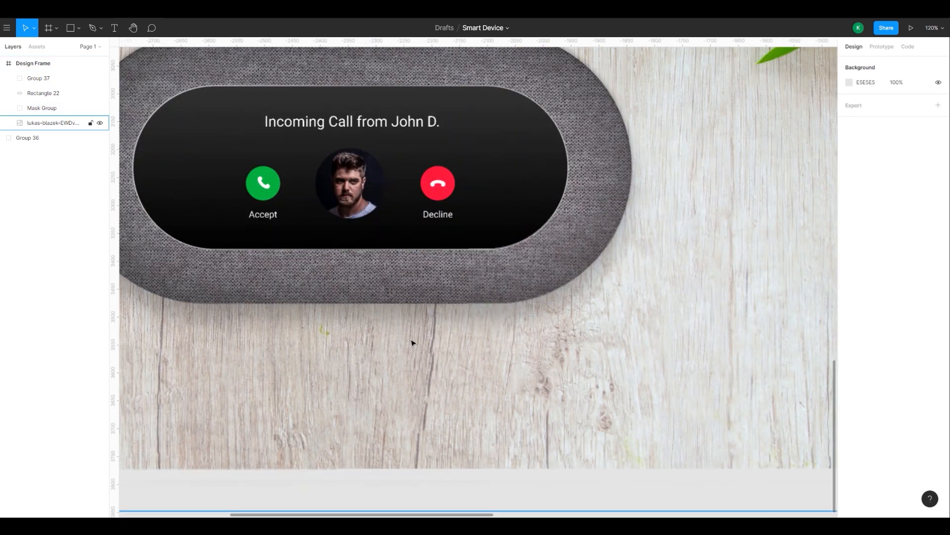
Align the complete device to the horizontal and vertical center of the Design Frame
scroll(414, 343, down, 4)
drag(534, 328, 689, 395)
scroll(689, 394, down, 4)
drag(719, 428, 697, 431)
click(647, 301)
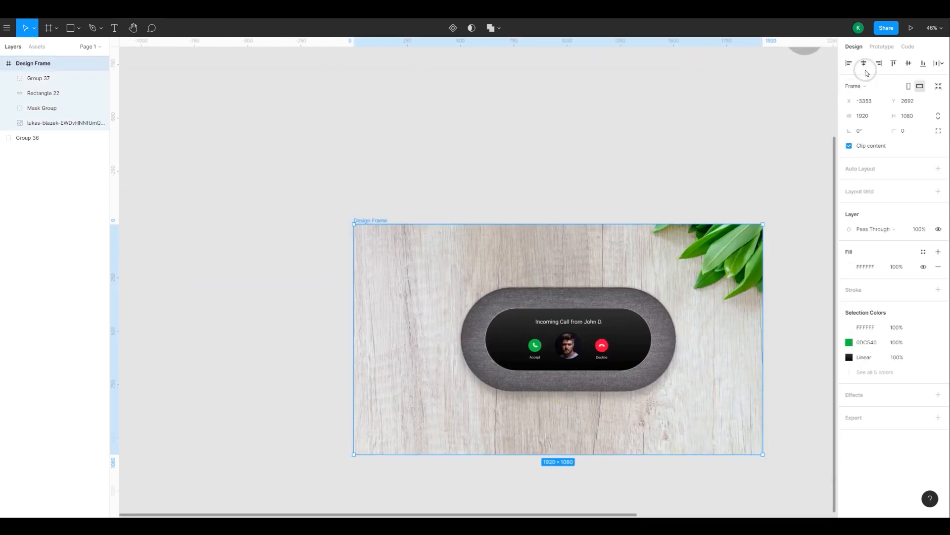
click(864, 64)
click(861, 116)
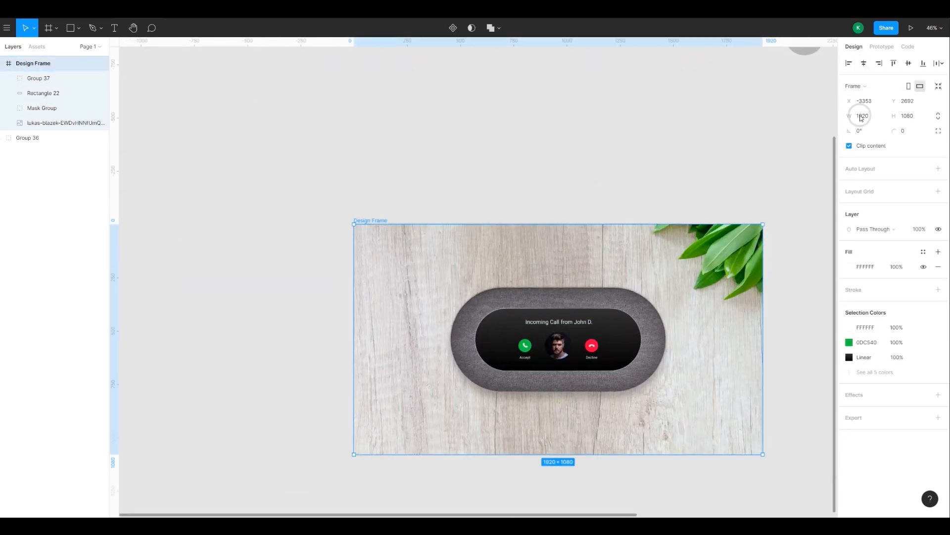
click(909, 63)
Shift the wood background photo slightly to the left within the Design Frame
click(730, 413)
click(730, 414)
click(38, 125)
mouse_move(734, 302)
mouse_down()
mouse_move(728, 325)
mouse_move(724, 313)
mouse_move(733, 311)
mouse_up()
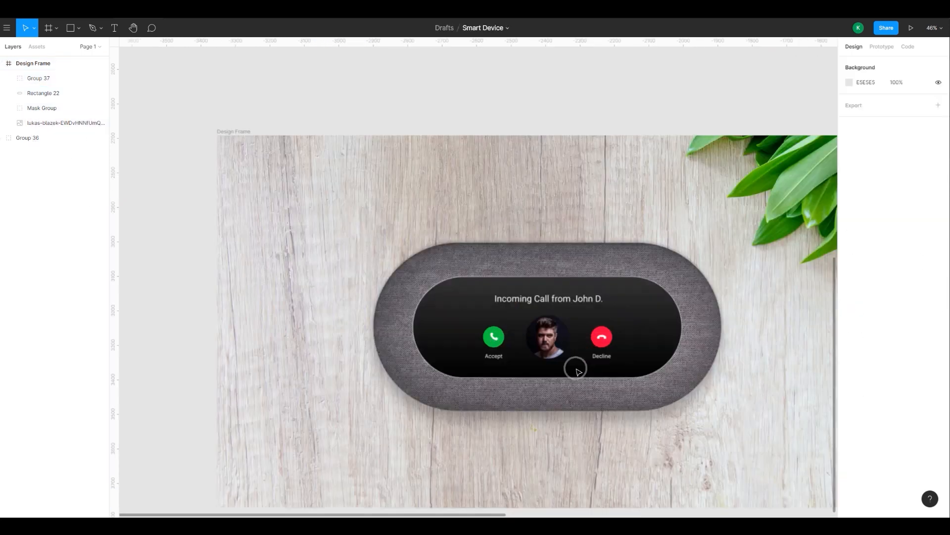
Preview the device mockup in presentation view and compare it with the editing canvas
click(590, 388)
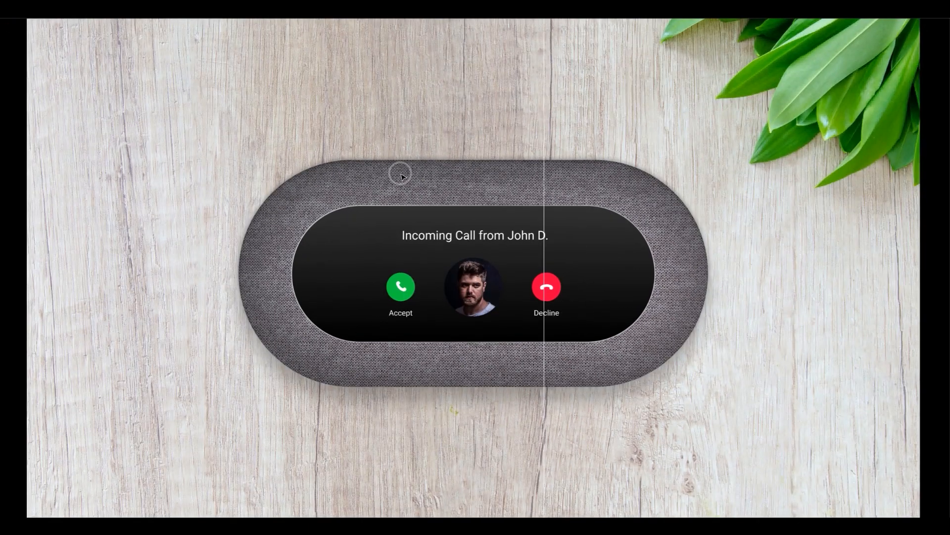
key(ctrl+Tab)
drag(492, 214, 448, 175)
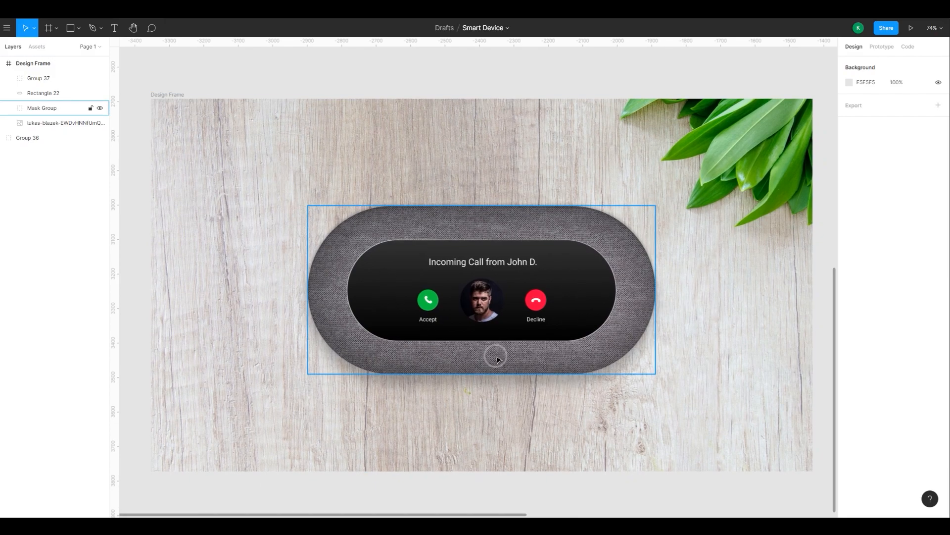
key(ctrl+Tab)
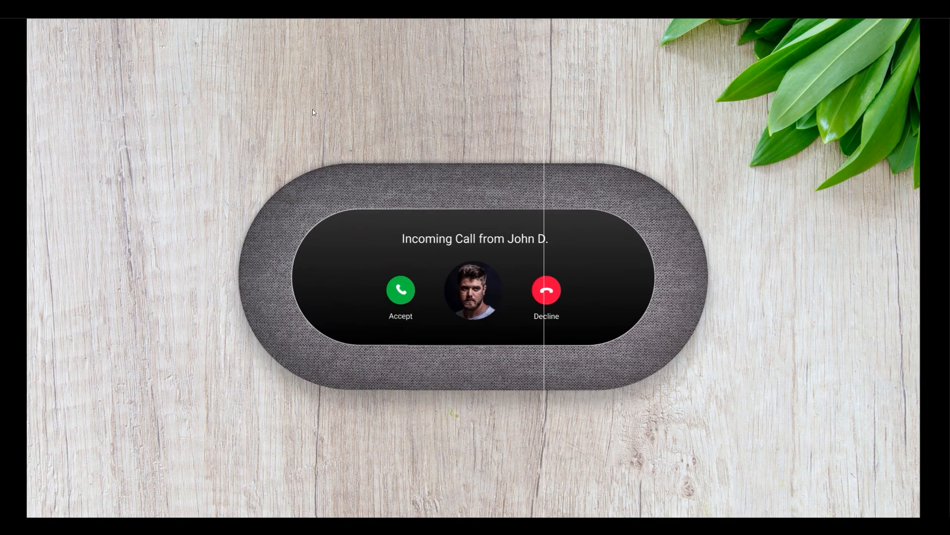
click(911, 27)
click(881, 61)
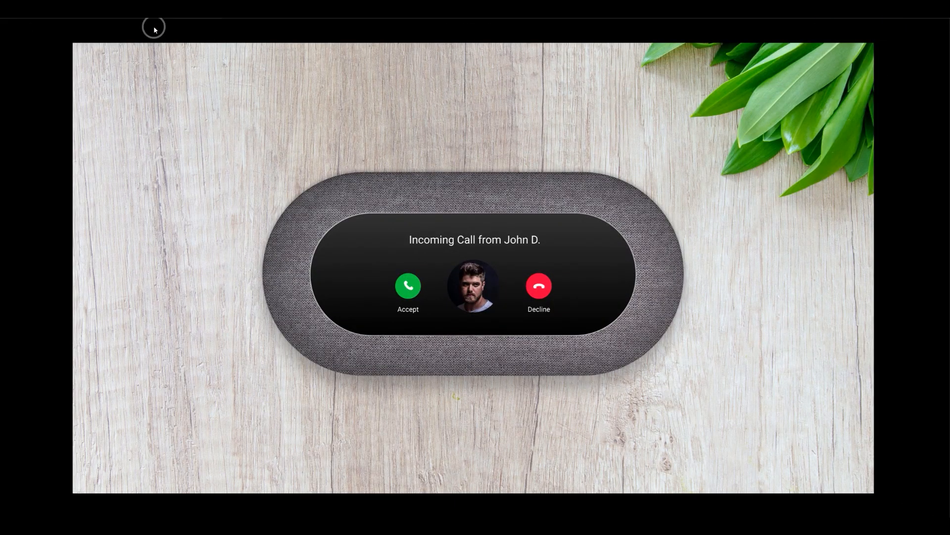
click(134, 10)
Remove the topmost drop shadow from the fabric Mask Group
click(515, 413)
click(620, 247)
click(924, 365)
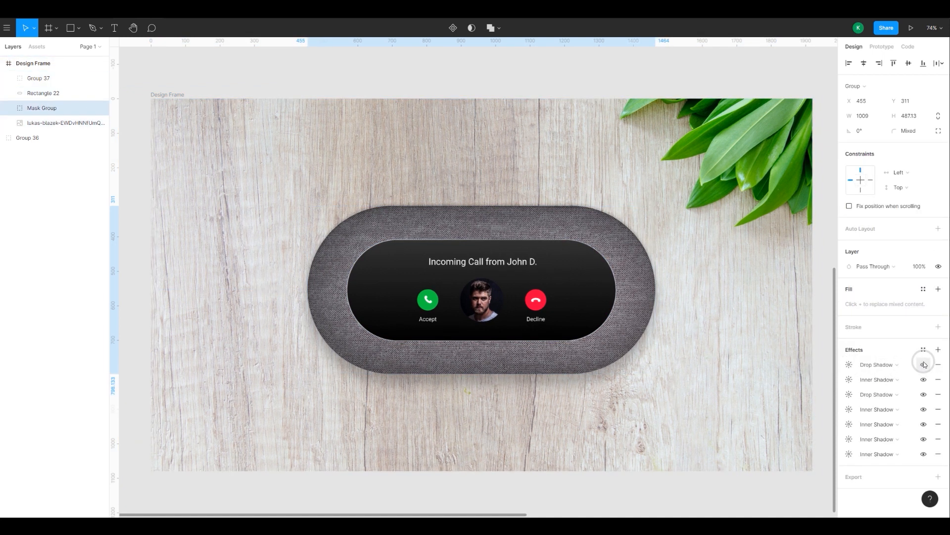
click(938, 365)
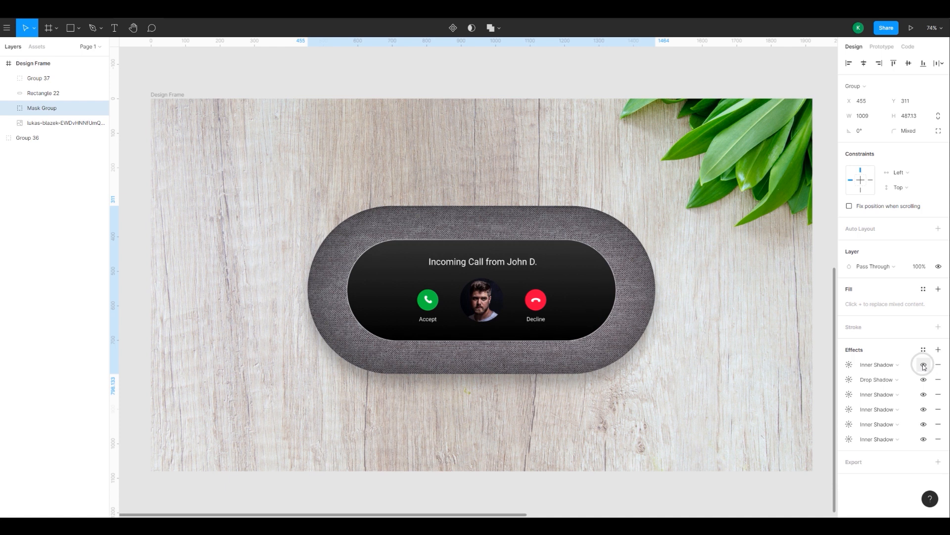
Change the Mask Group's topmost inner shadow color to white (FFFFFF)
click(849, 364)
click(738, 418)
click(720, 301)
drag(572, 291, 475, 271)
click(749, 294)
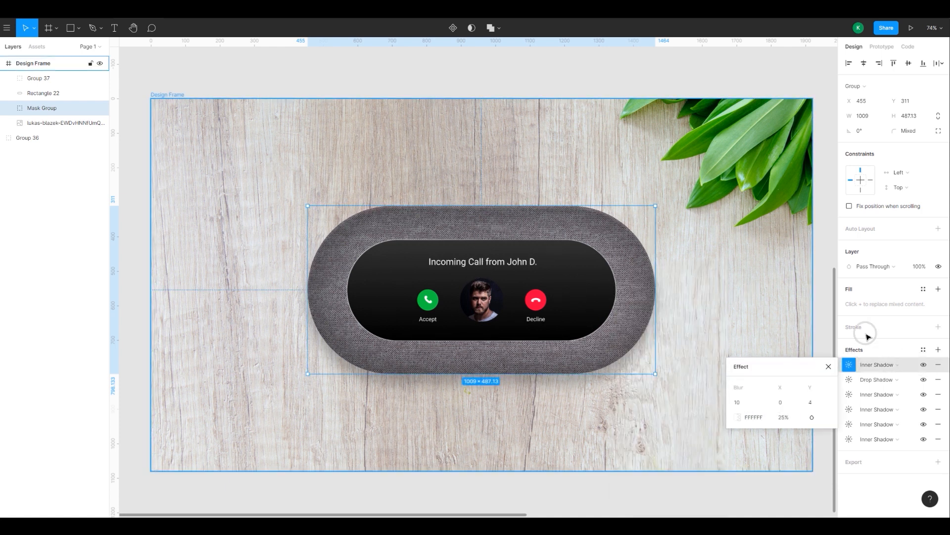
Compare the fabric body on the wood background with its drop shadow hidden and shown
click(849, 379)
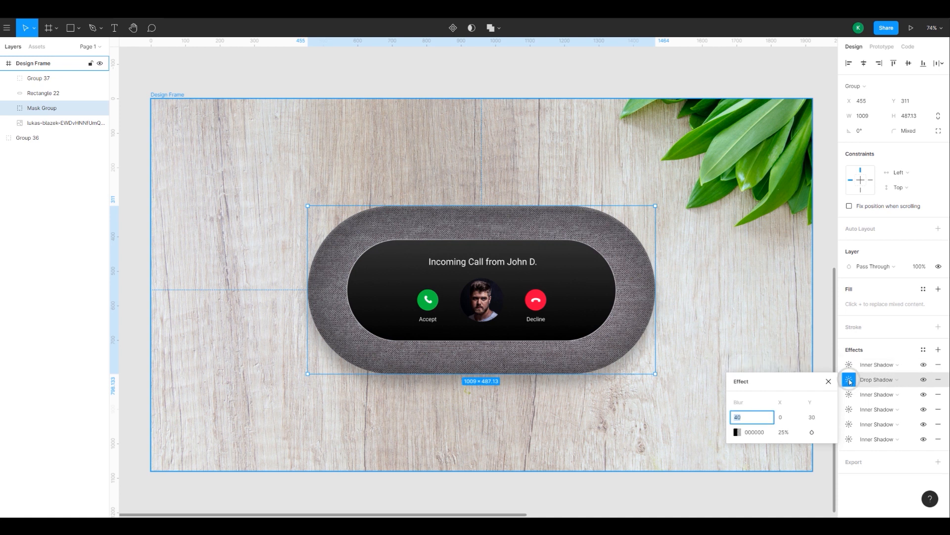
click(924, 380)
click(923, 379)
click(700, 356)
scroll(700, 356, down, 3)
scroll(700, 357, up, 3)
double_click(711, 358)
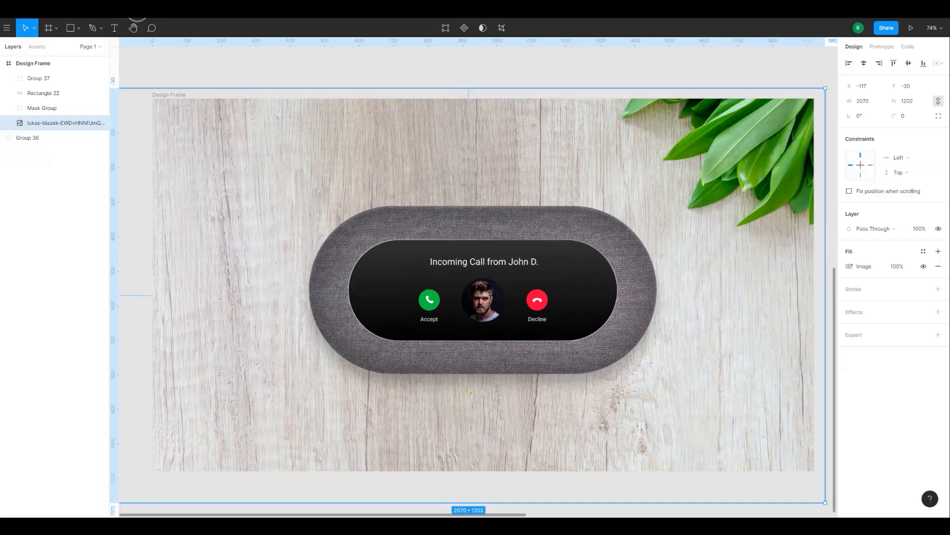
Add another inner shadow with a blur of 10 to the fabric Mask Group
click(541, 228)
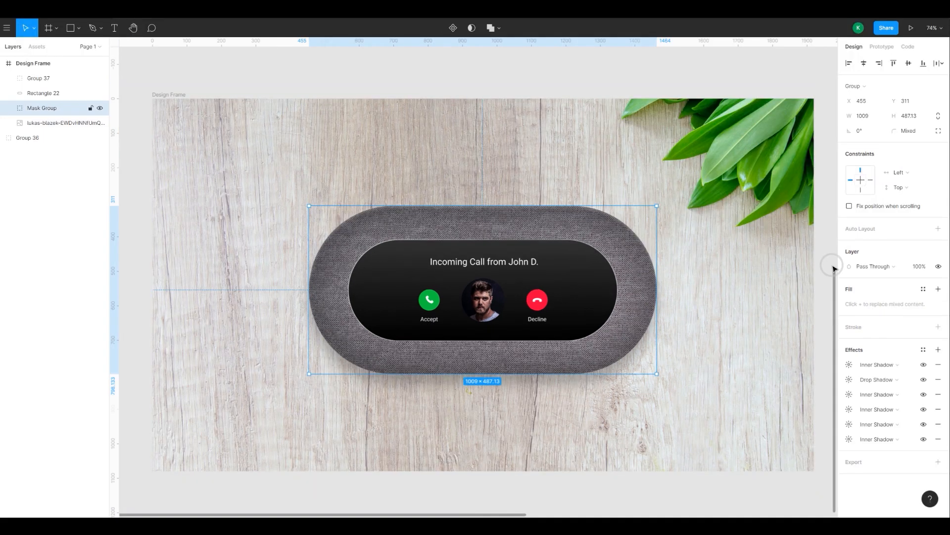
click(849, 365)
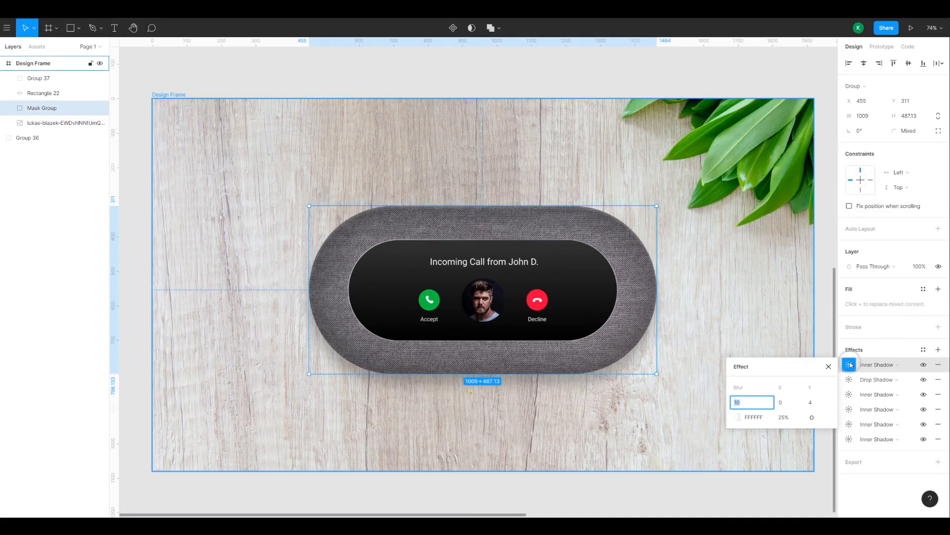
click(847, 365)
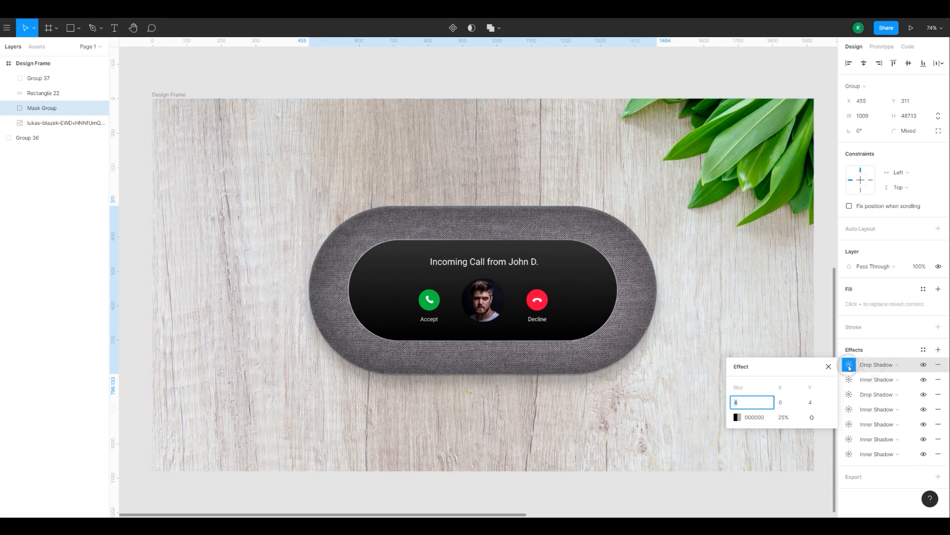
click(874, 364)
click(870, 352)
text(10)
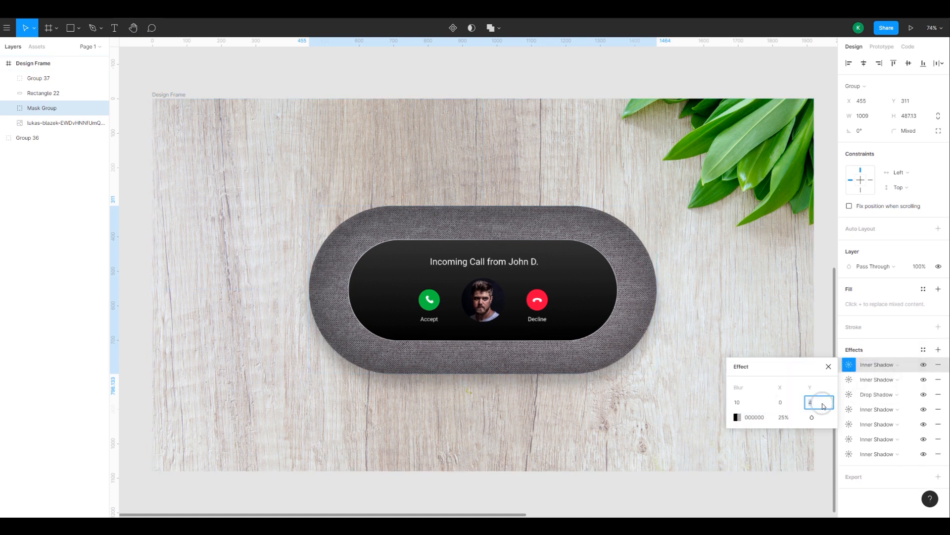
Color the newly added inner shadow white (FFFFFF)
click(737, 416)
drag(669, 364, 614, 285)
click(821, 404)
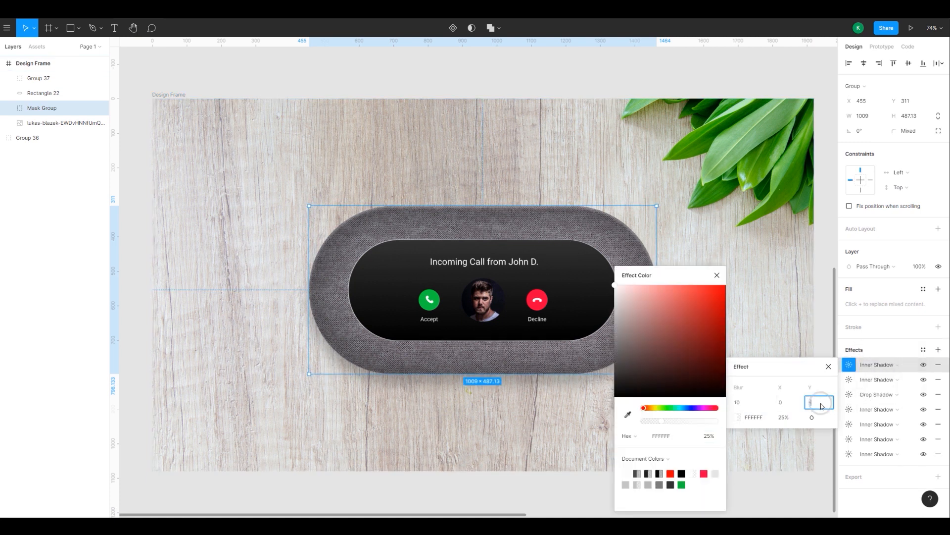
click(800, 366)
click(716, 275)
click(760, 323)
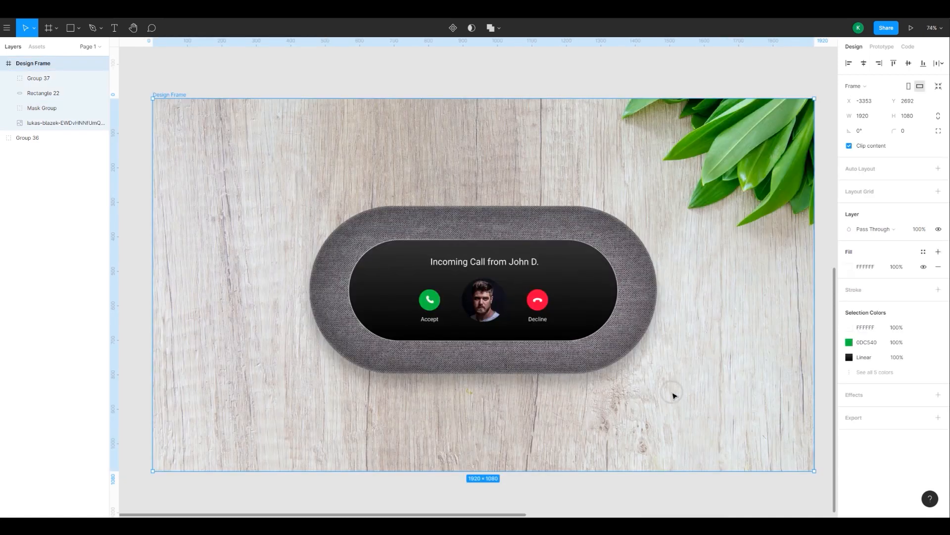
click(568, 324)
scroll(635, 303, down, 5)
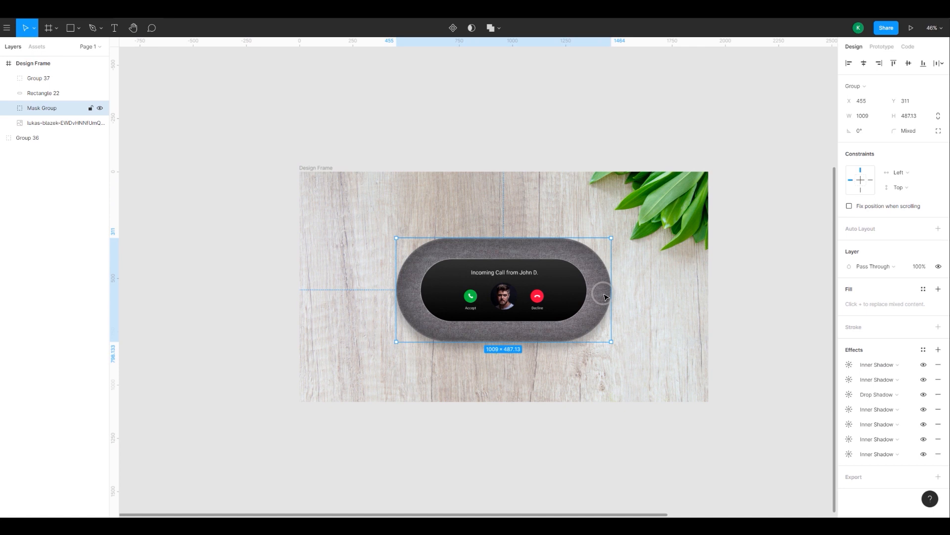
scroll(396, 210, up, 3)
click(194, 126)
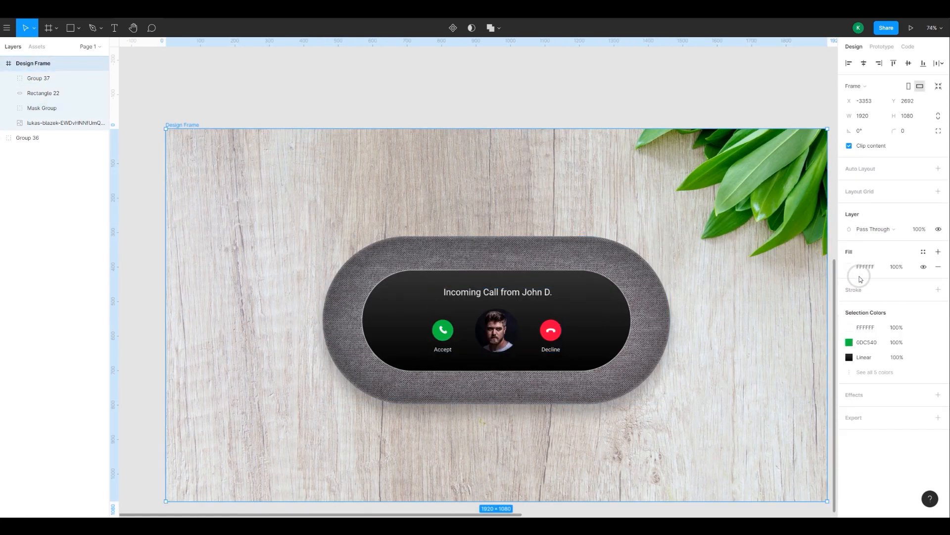
click(851, 267)
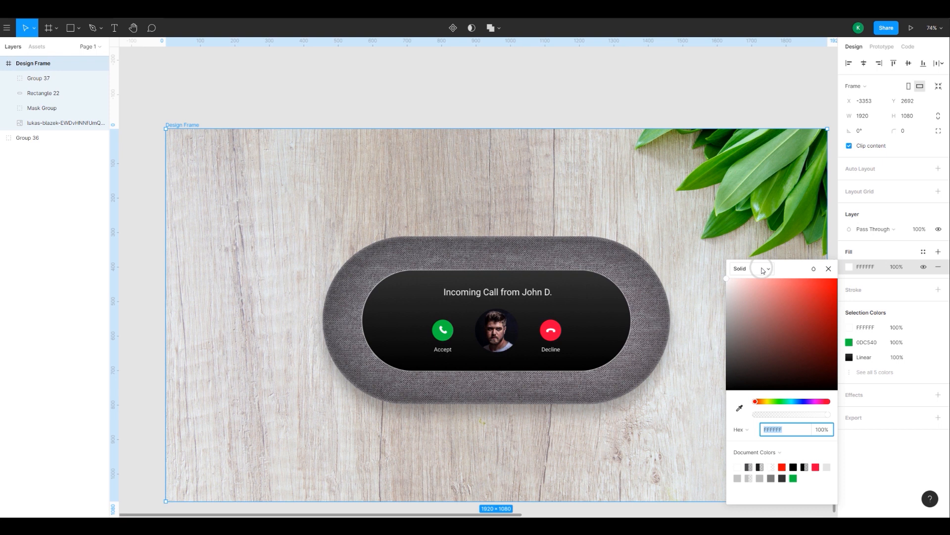
click(325, 157)
click(354, 213)
drag(309, 183, 458, 294)
scroll(458, 294, down, 3)
Lock the wood background photo and the call interface group (Group 37), and hide the call interface
click(39, 79)
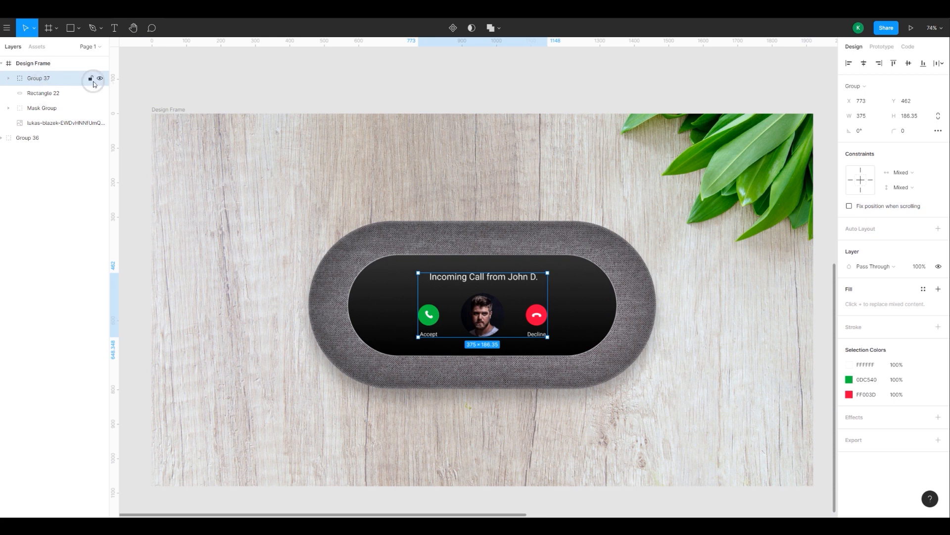
click(99, 78)
click(43, 93)
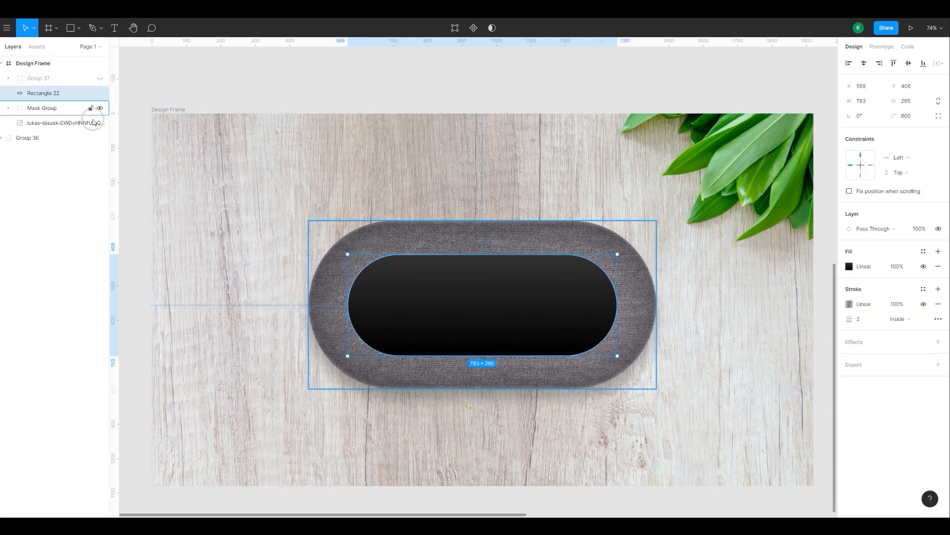
drag(223, 195, 317, 263)
click(99, 78)
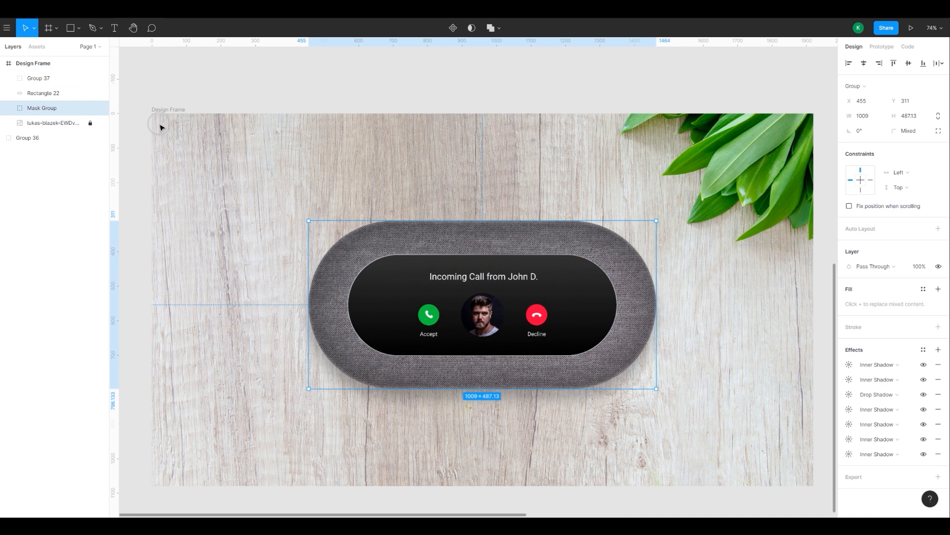
click(100, 78)
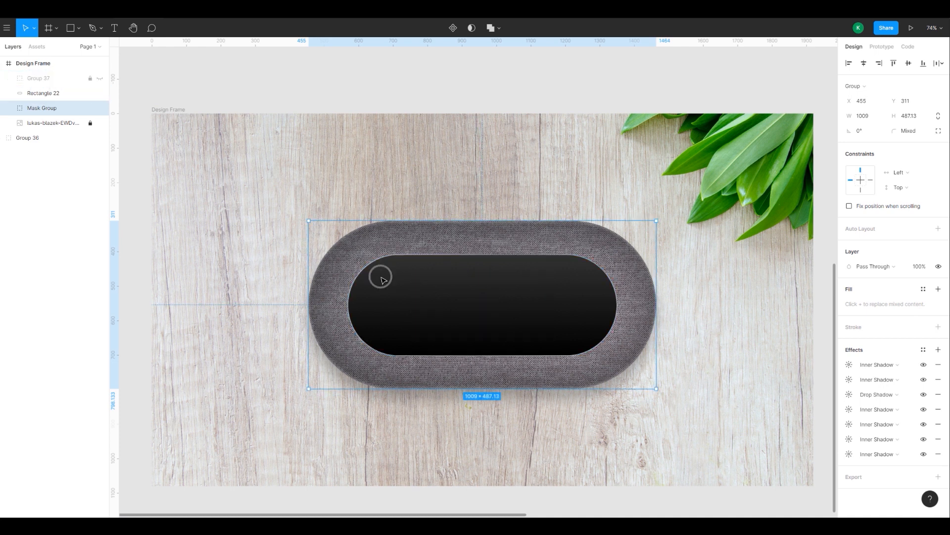
Group the black inner screen with the fabric body, and show the call interface group again
drag(286, 185, 631, 397)
key(ctrl+g)
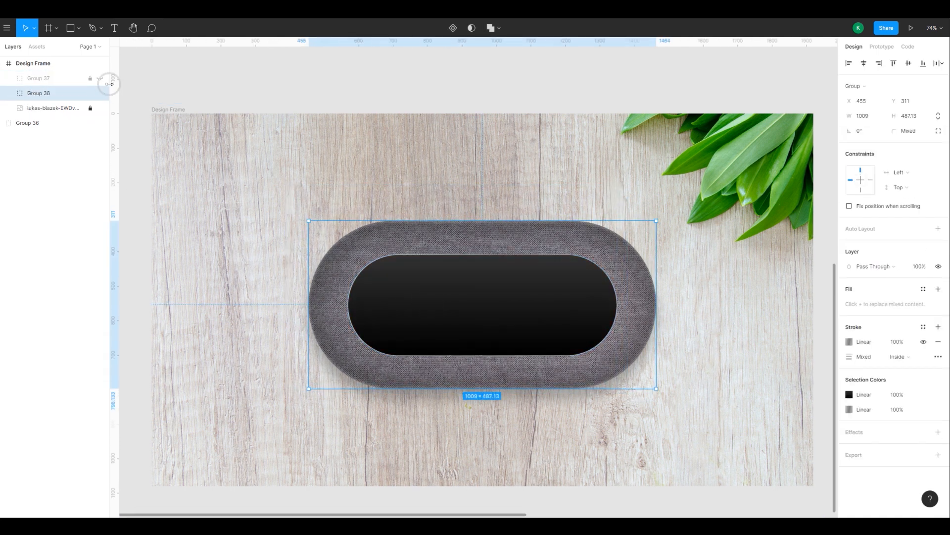
click(89, 78)
Outline the strokes of the player interface group (Group 36) beside the design frame
scroll(271, 174, down, 3)
drag(340, 89, 393, 286)
scroll(392, 286, down, 3)
drag(502, 113, 838, 253)
scroll(530, 158, down, 3)
right_click(545, 152)
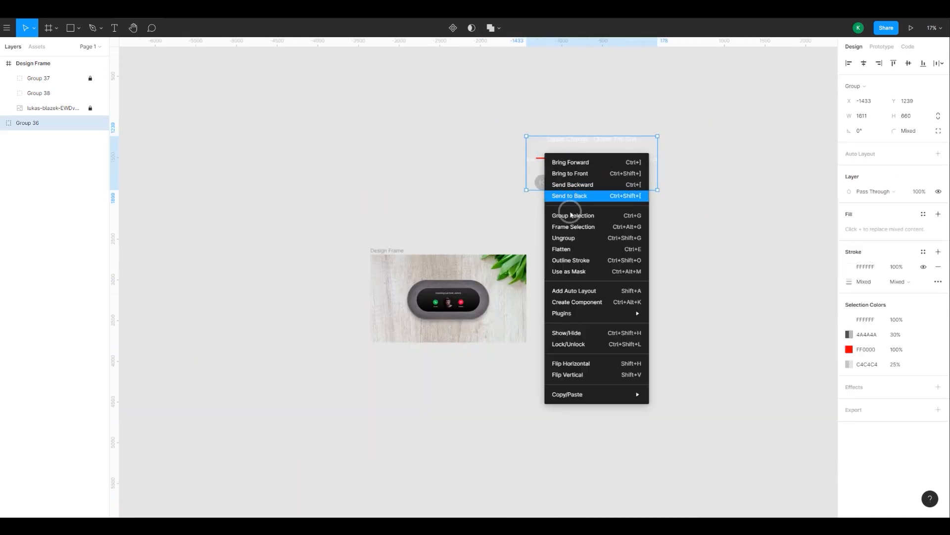
click(576, 258)
click(691, 138)
click(544, 167)
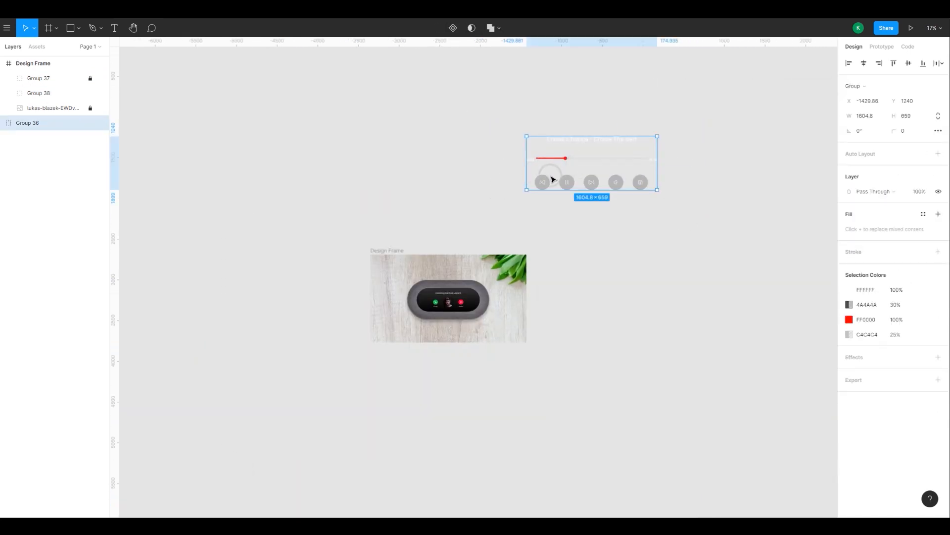
Move the player interface onto the device's black screen in the design frame and scale it down to about 555 × 228
drag(551, 186, 435, 253)
scroll(393, 164, up, 5)
drag(353, 65, 556, 153)
drag(617, 174, 386, 310)
scroll(386, 310, up, 5)
drag(295, 212, 314, 219)
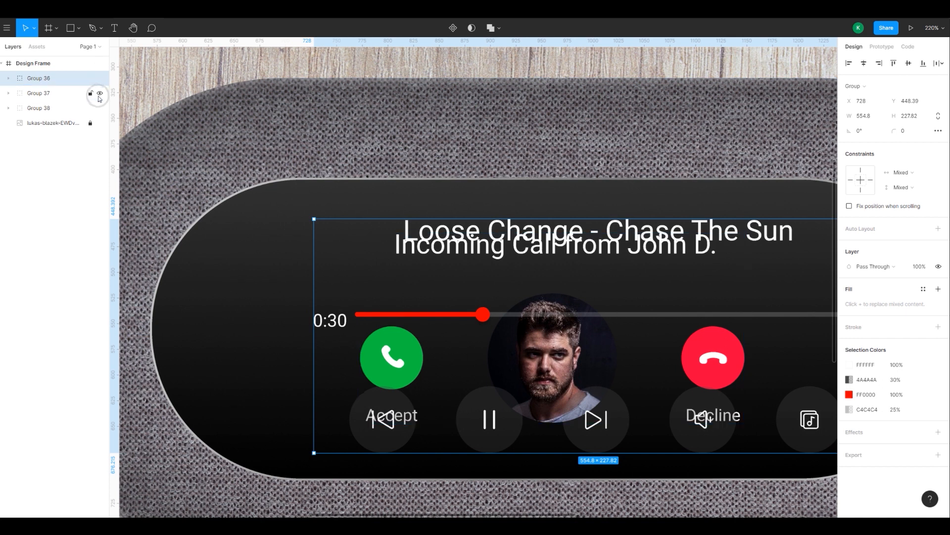
Hide the call interface group and align the centers of the player interface and the device both horizontally and vertically
click(100, 94)
click(864, 63)
click(909, 63)
key(shift+1)
drag(401, 243, 418, 248)
shift+click(632, 294)
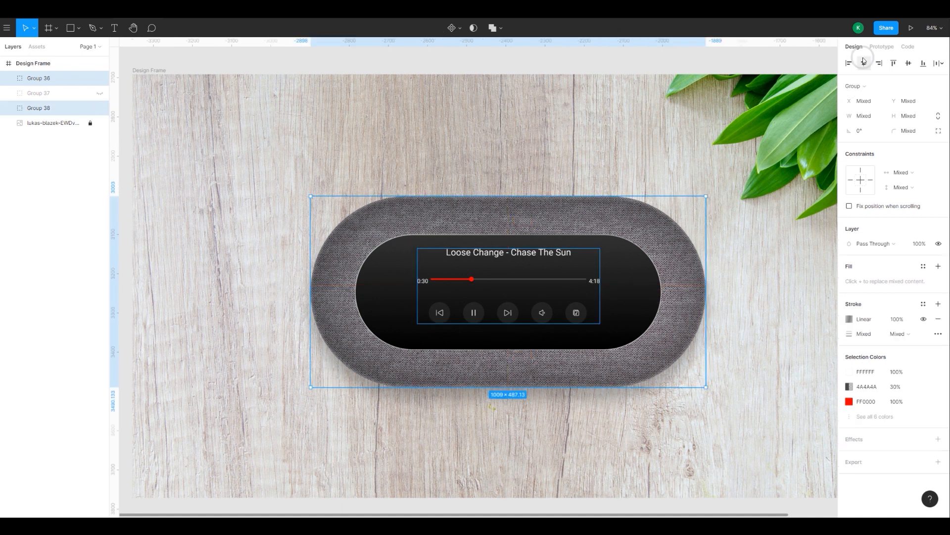
click(909, 63)
Align the black inner screen and the fabric body inside the device group by their horizontal and vertical centers
click(626, 313)
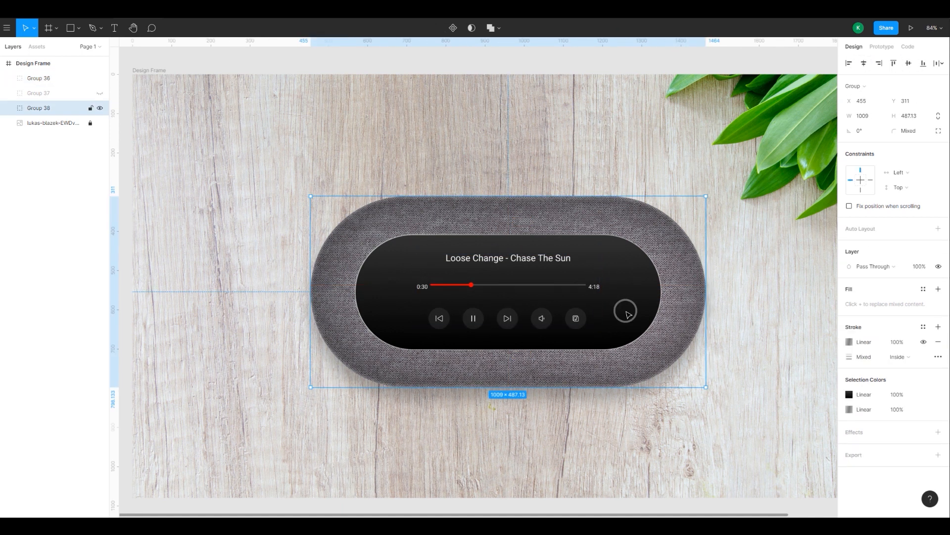
key(Return)
click(864, 63)
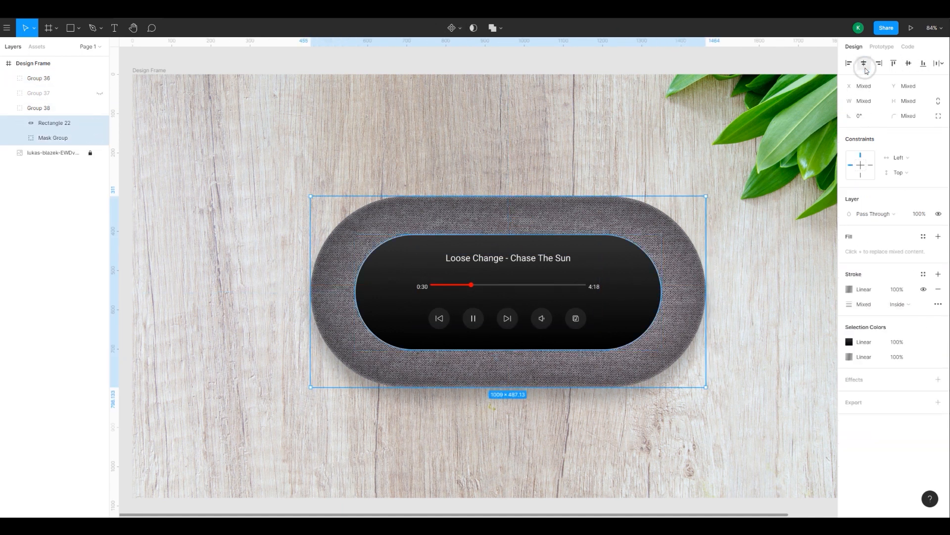
click(909, 65)
key(Escape)
Center the player interface horizontally on the black inner screen (Rectangle 22)
click(527, 289)
click(529, 286)
shift+click(630, 298)
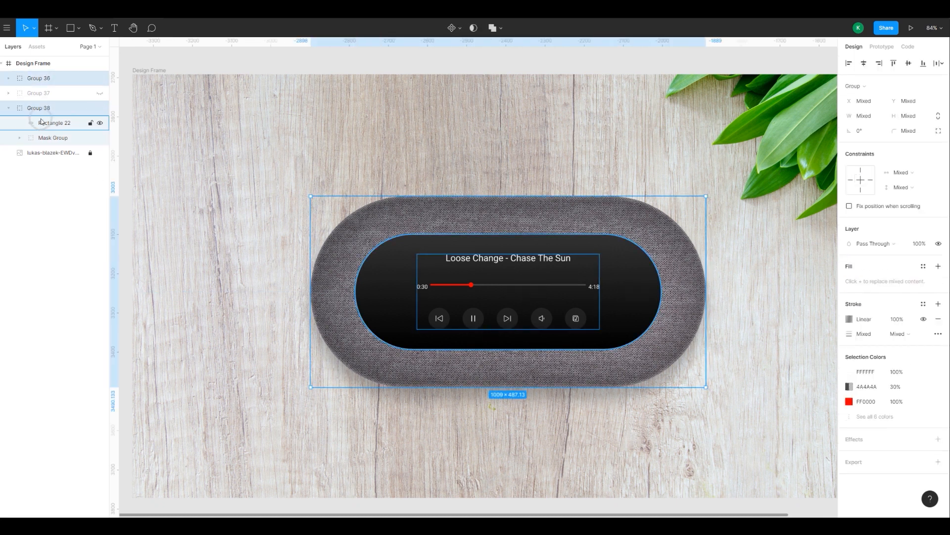
click(46, 140)
click(52, 126)
shift+click(40, 81)
click(869, 64)
key(Escape)
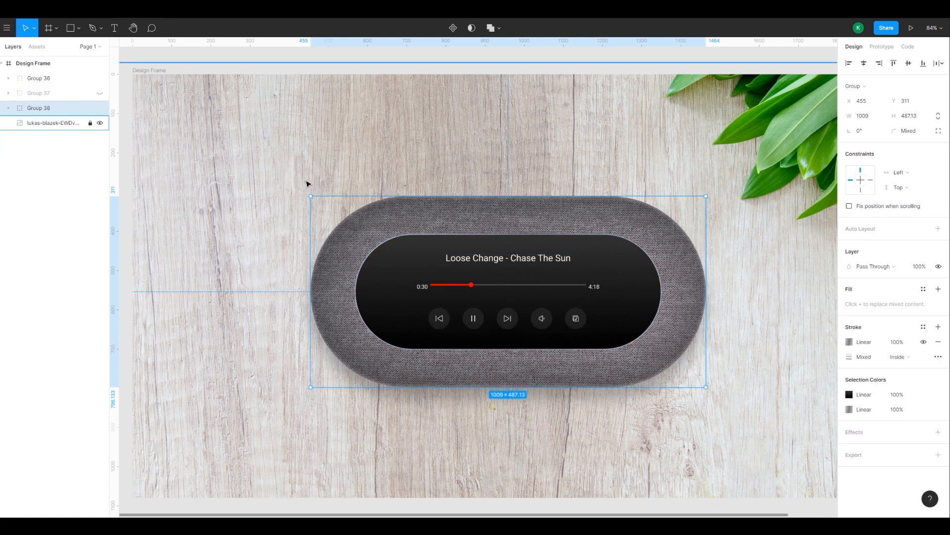
Expand the device group to select its inner screen, hide the player interface, and lock the player and call groups
click(322, 186)
click(40, 115)
click(7, 117)
click(8, 113)
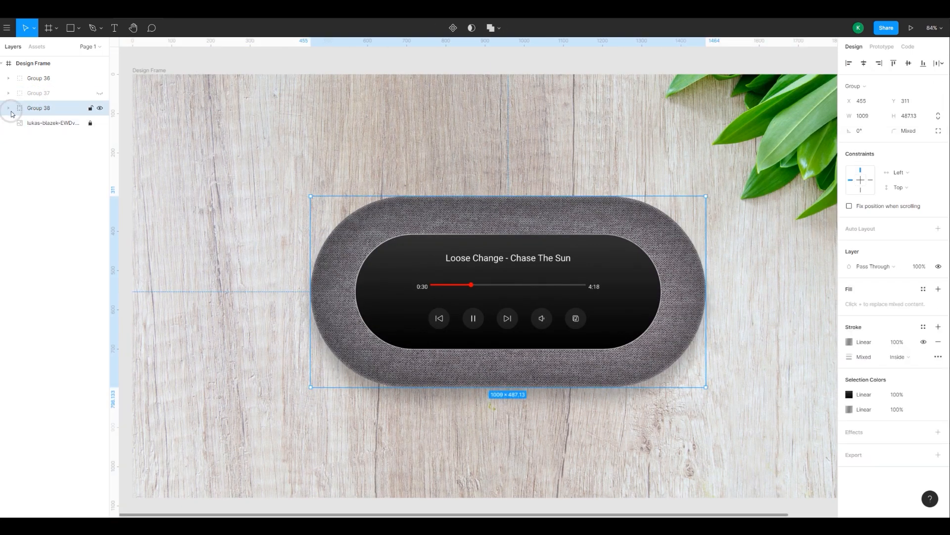
click(8, 113)
click(55, 123)
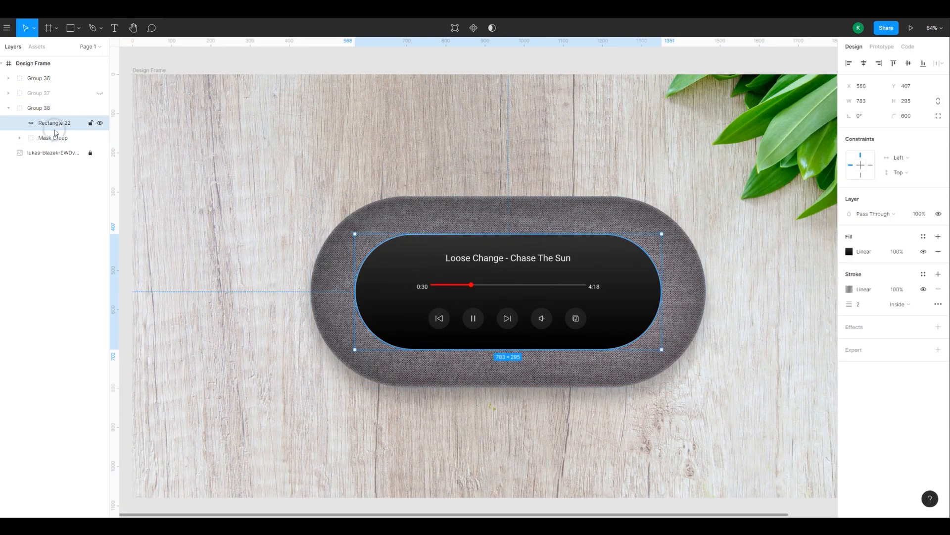
click(99, 79)
click(99, 93)
click(99, 93)
Draw a rectangle about 482 × 137 in the middle of the black inner screen
click(79, 27)
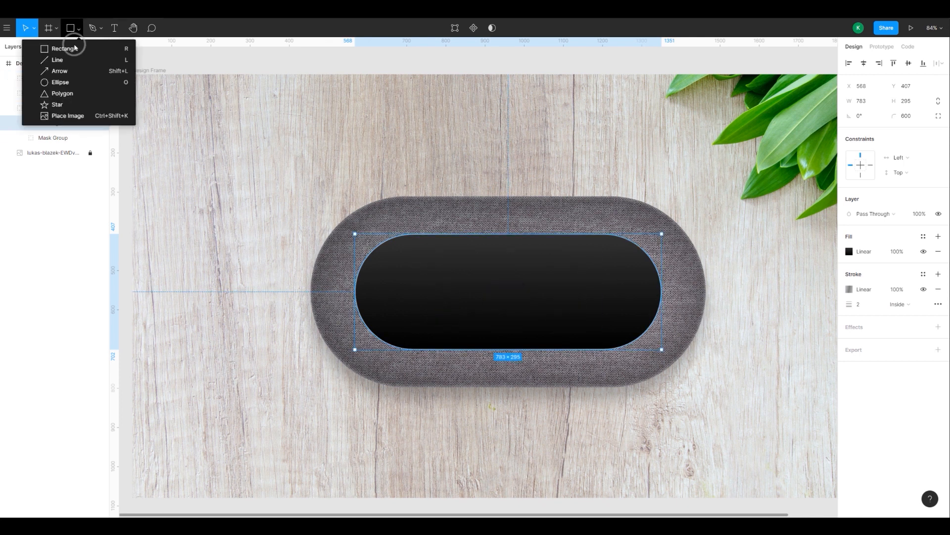
click(56, 47)
drag(427, 262, 518, 306)
drag(577, 314, 615, 315)
key(Escape)
Center the new rectangle in the frame horizontally and vertically, and center the device group vertically as well
click(530, 285)
click(864, 63)
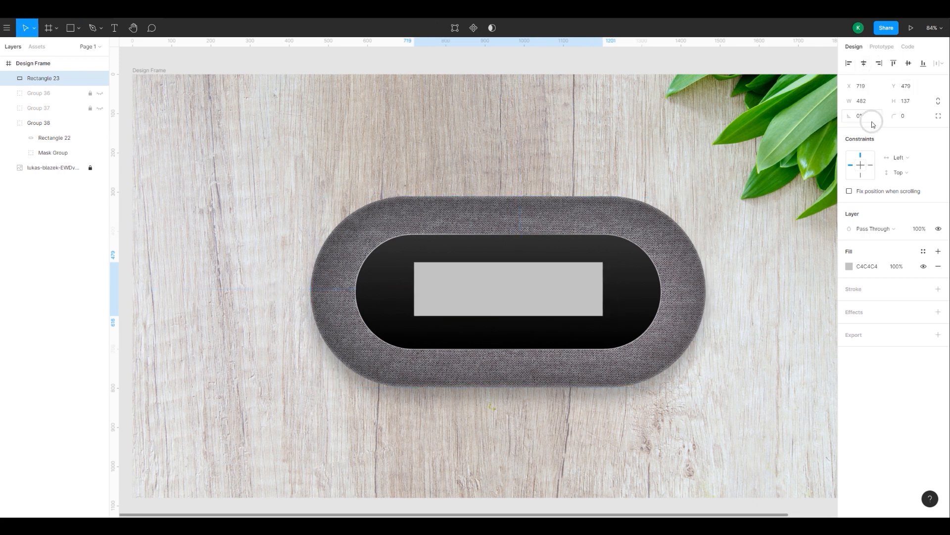
click(907, 63)
click(396, 284)
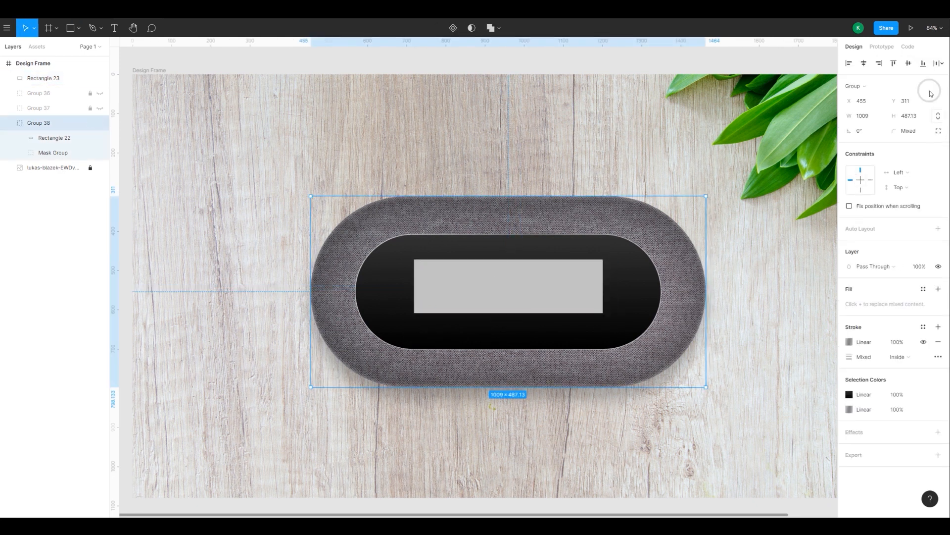
click(921, 65)
Round the rectangle's corners with a radius of 200
click(572, 280)
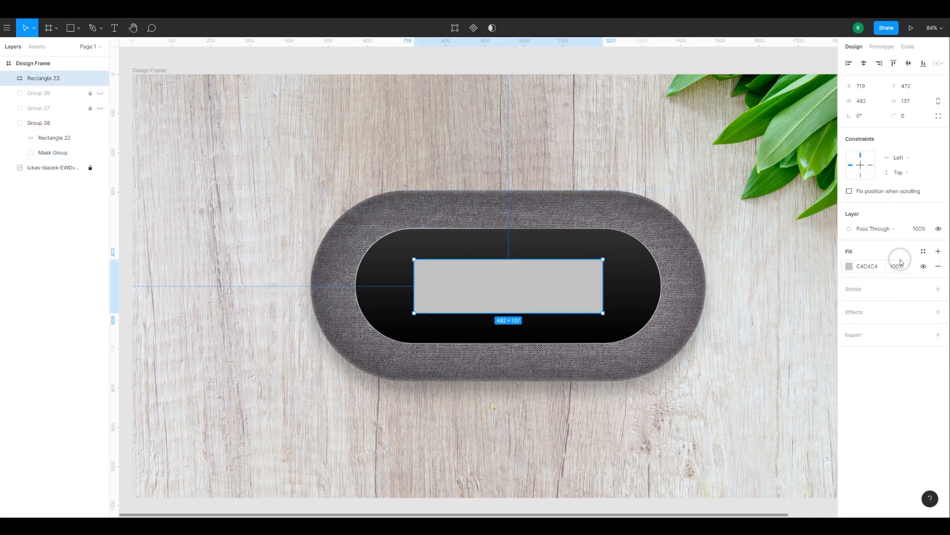
key(Return)
click(908, 118)
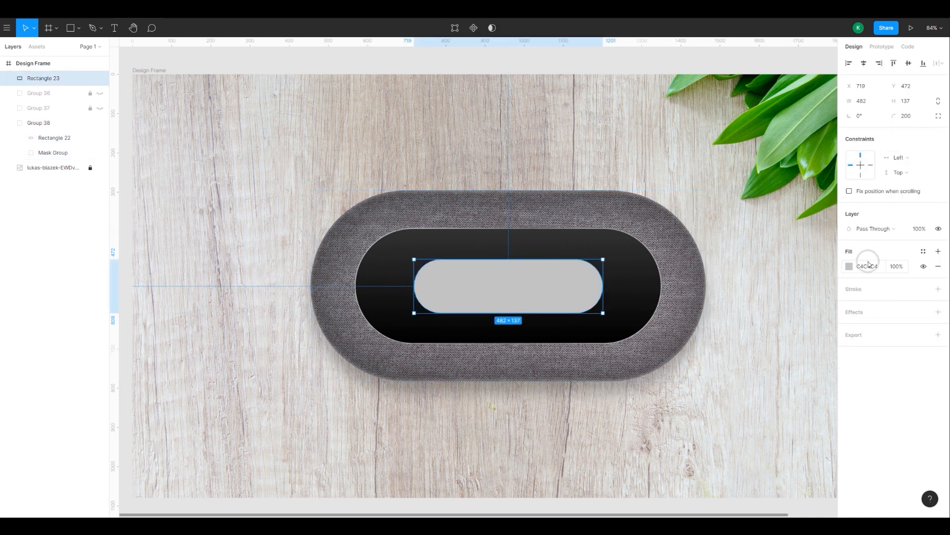
Change the rounded rectangle's fill color to orange (D76700)
click(849, 267)
click(783, 465)
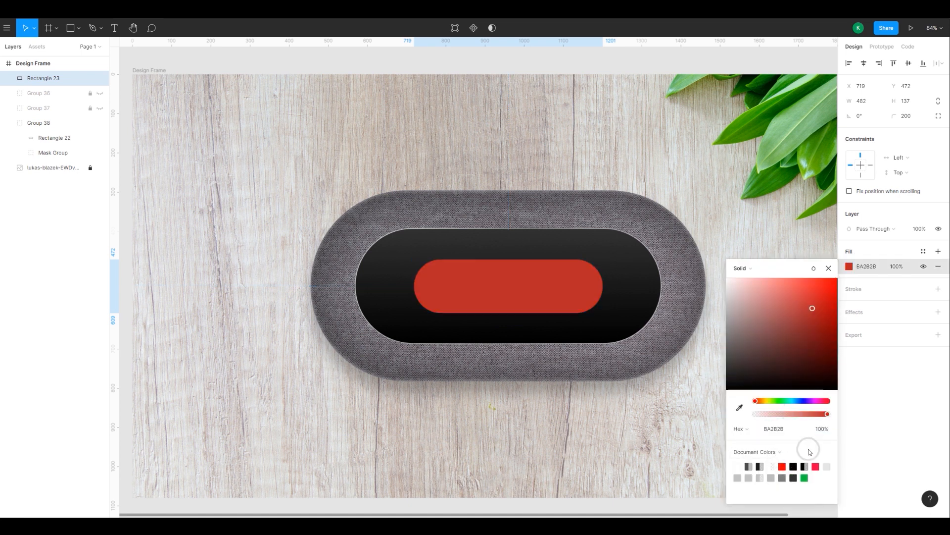
drag(760, 401, 765, 401)
drag(837, 321, 840, 296)
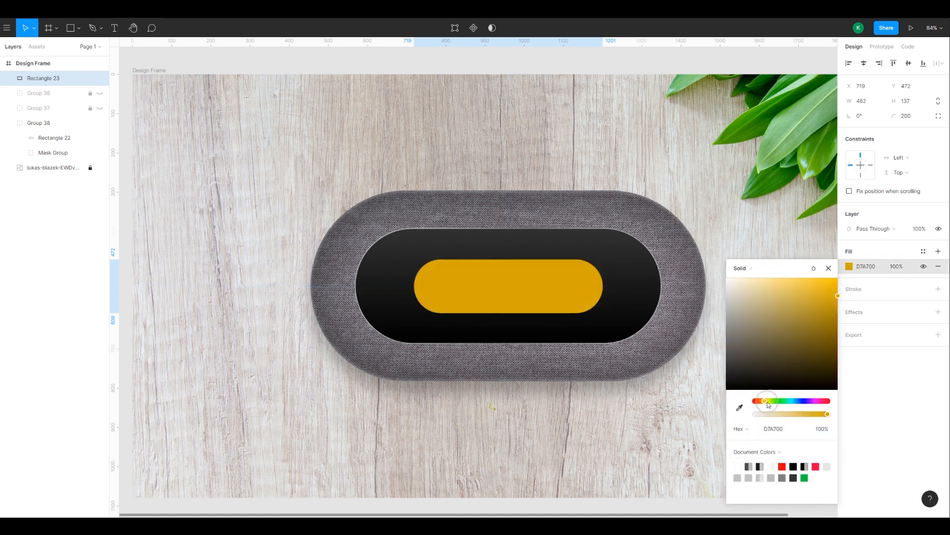
drag(763, 405, 763, 405)
Add a Layer Blur effect of 250 to the orange rounded rectangle
click(564, 286)
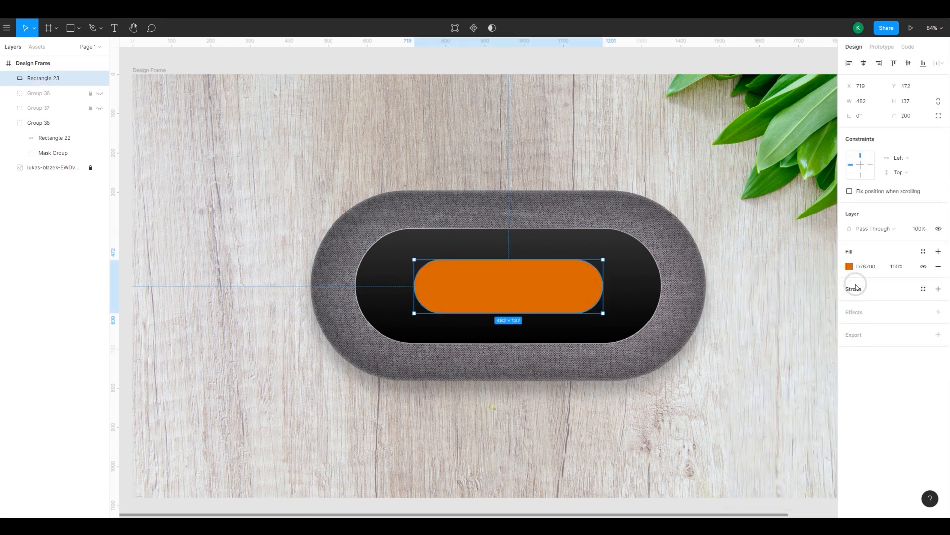
click(864, 315)
click(849, 327)
click(874, 326)
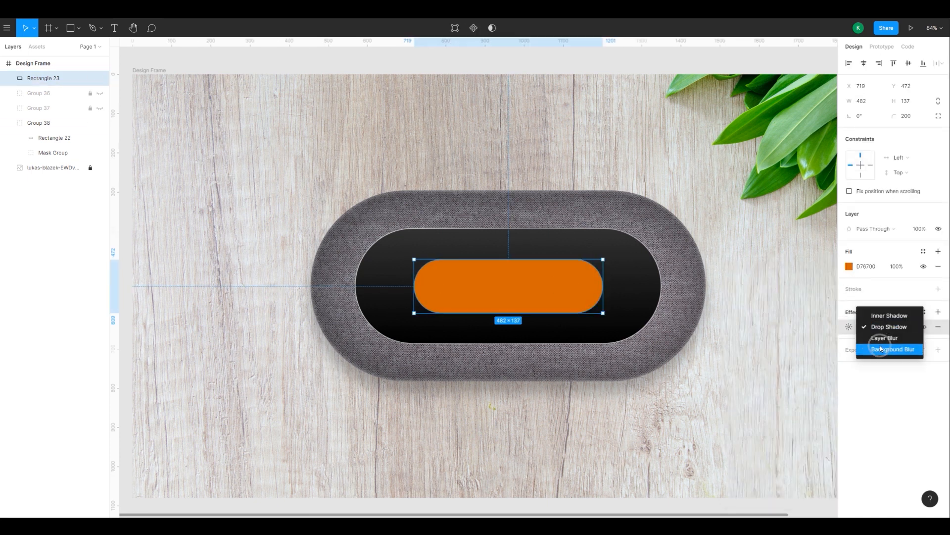
click(876, 335)
click(858, 325)
click(759, 348)
text(250)
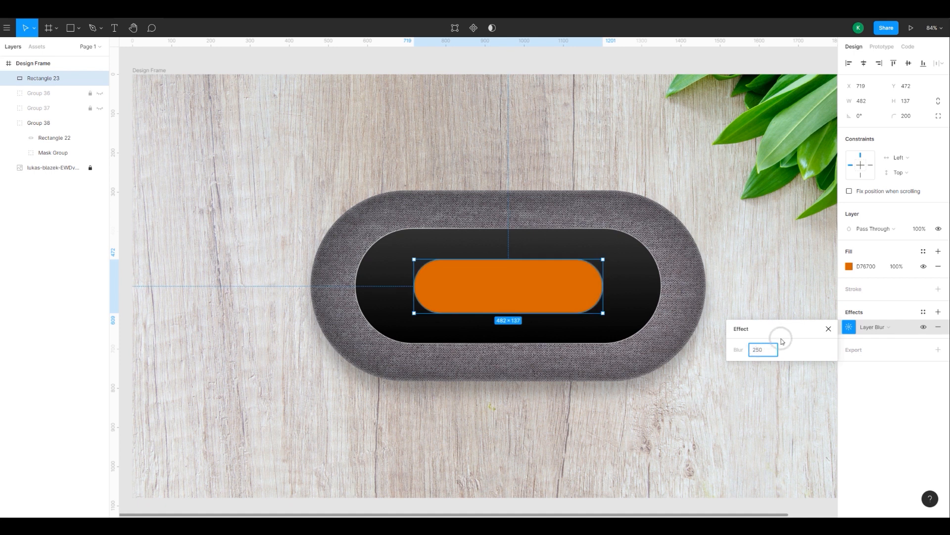
key(Return)
Shrink the blurred orange shape around its center to about 322 × 91
click(557, 288)
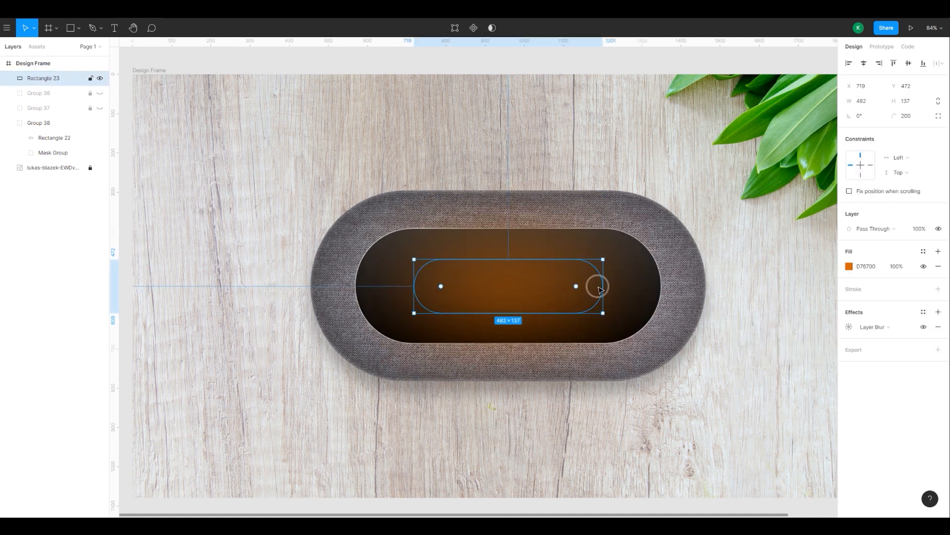
drag(604, 259, 579, 275)
key(Escape)
click(521, 285)
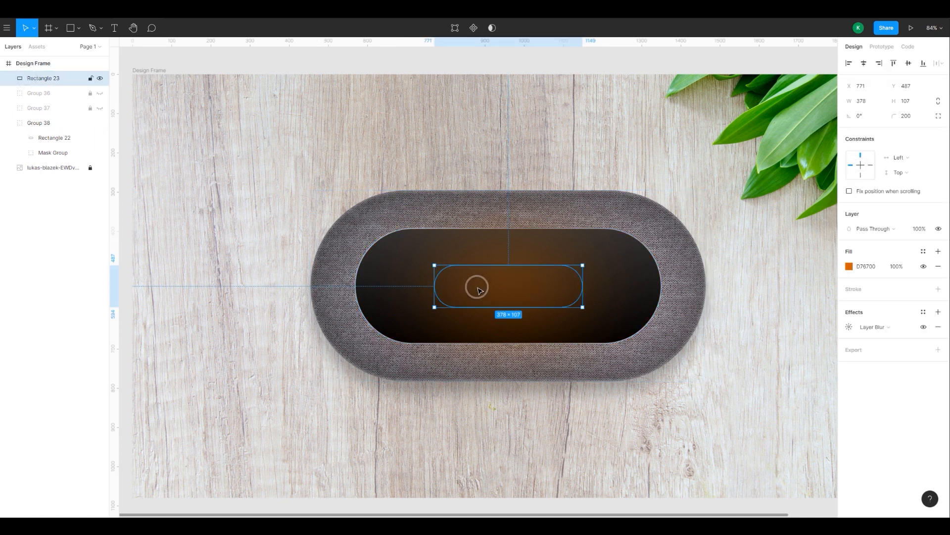
drag(434, 268, 445, 268)
Try layer blurs of 100 and 150 on the orange shape, and settle on 110
click(849, 325)
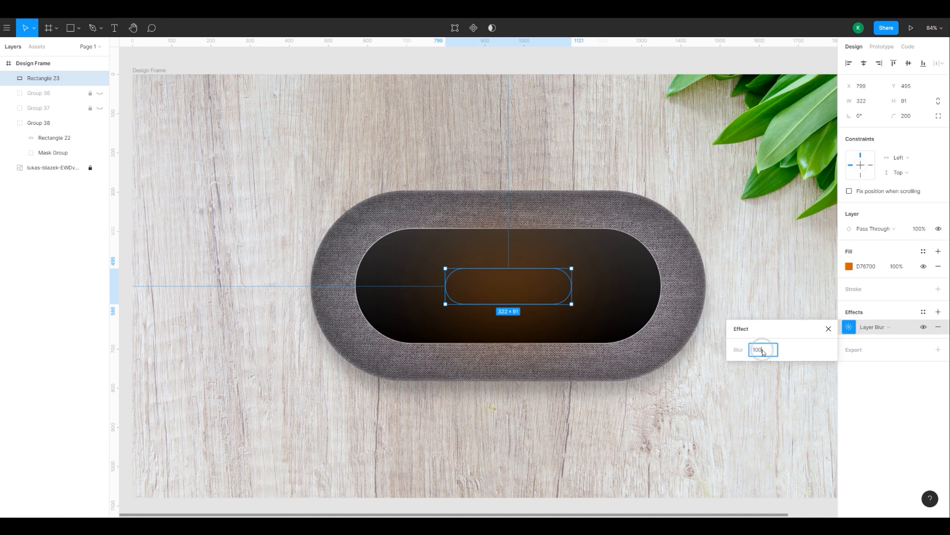
key(Return)
click(763, 352)
text(150)
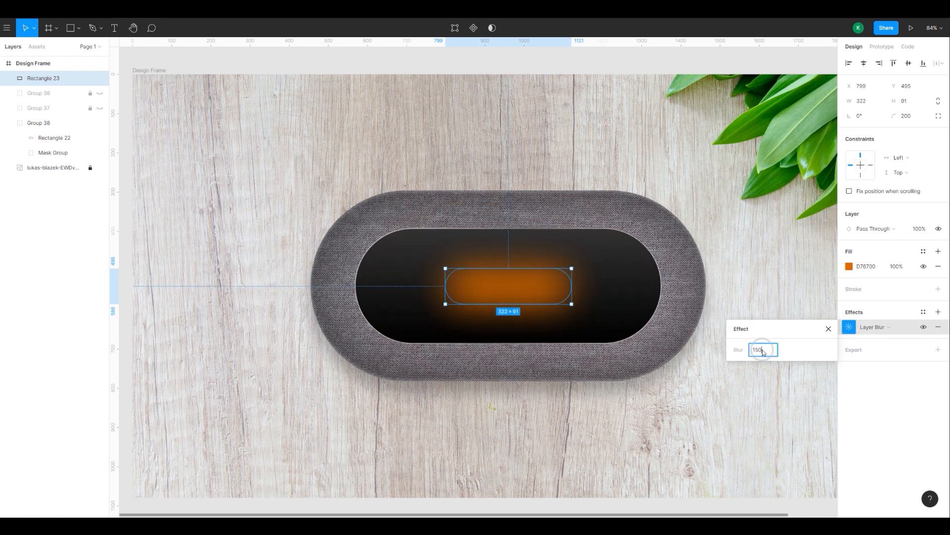
key(Return)
click(763, 352)
text(110)
key(Return)
Resize the orange glow to about 350 × 83 and center it in the frame horizontally and vertically
drag(571, 290, 542, 315)
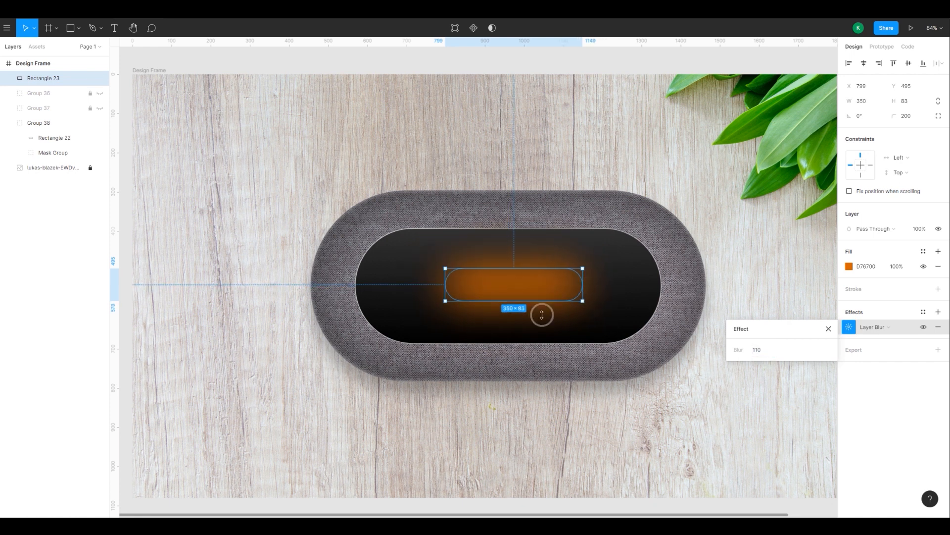
click(815, 406)
click(508, 277)
click(864, 63)
click(909, 64)
key(Escape)
Pull the orange shape's lower-right and upper-left vertices outward, and undo the move of its upper-right vertex
click(500, 271)
key(Return)
click(577, 302)
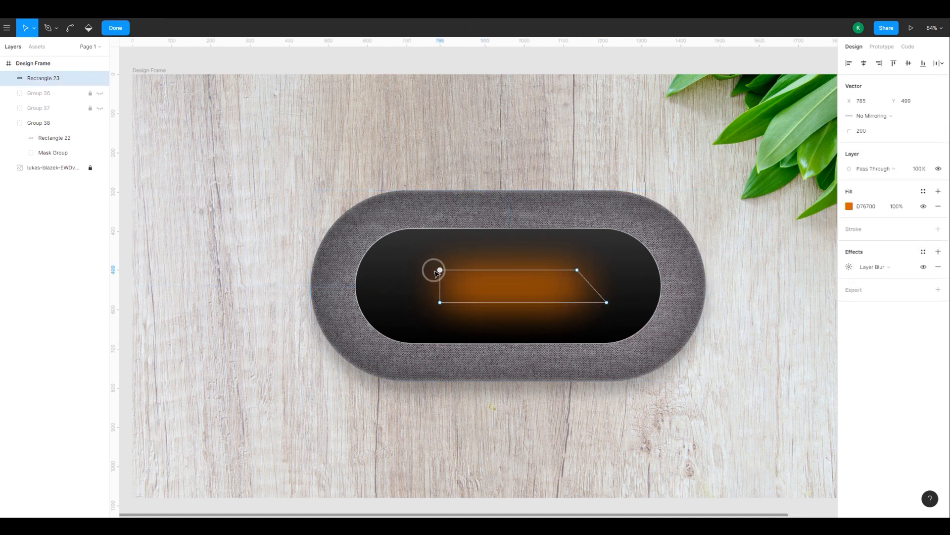
click(580, 271)
drag(580, 286, 600, 274)
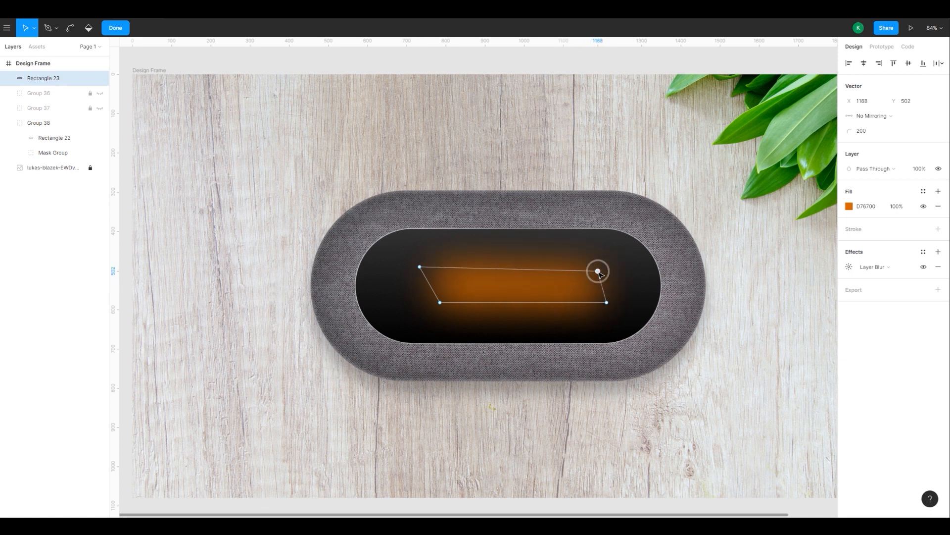
key(ctrl+z)
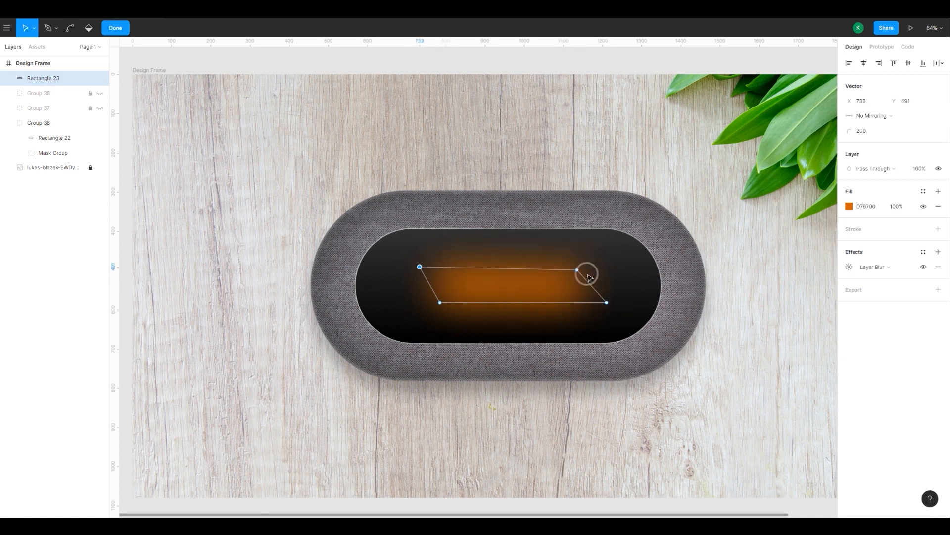
key(Escape)
Try a fill opacity of 70% on the orange glow, and set it to 80%
click(900, 269)
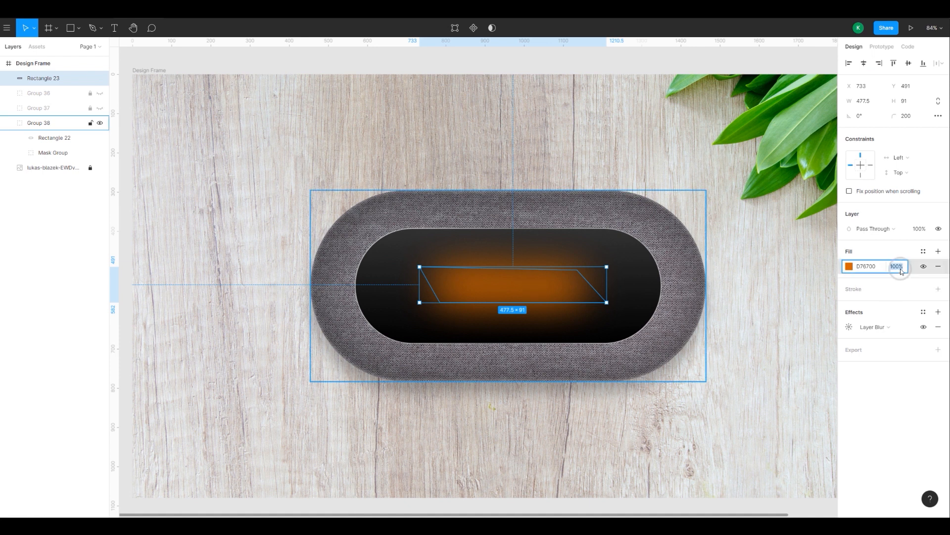
key(Return)
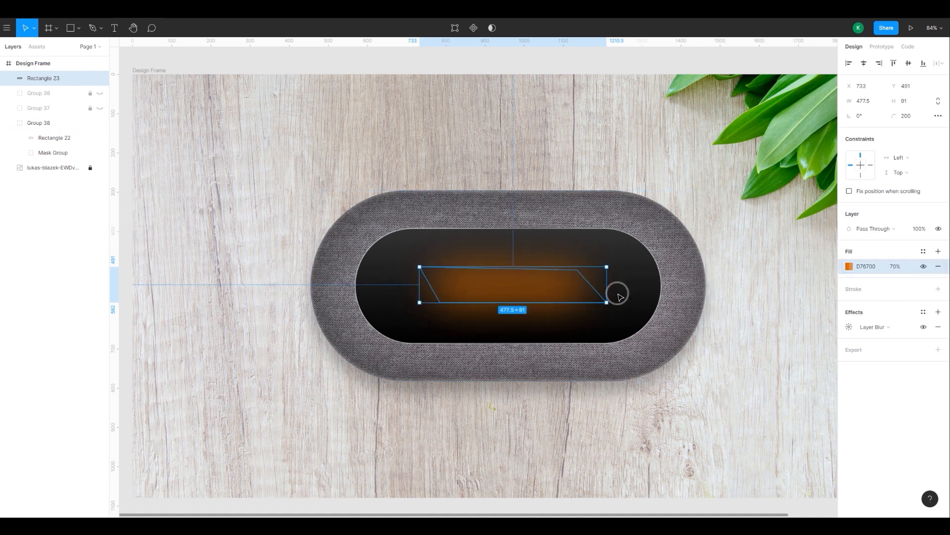
text(80)
key(Return)
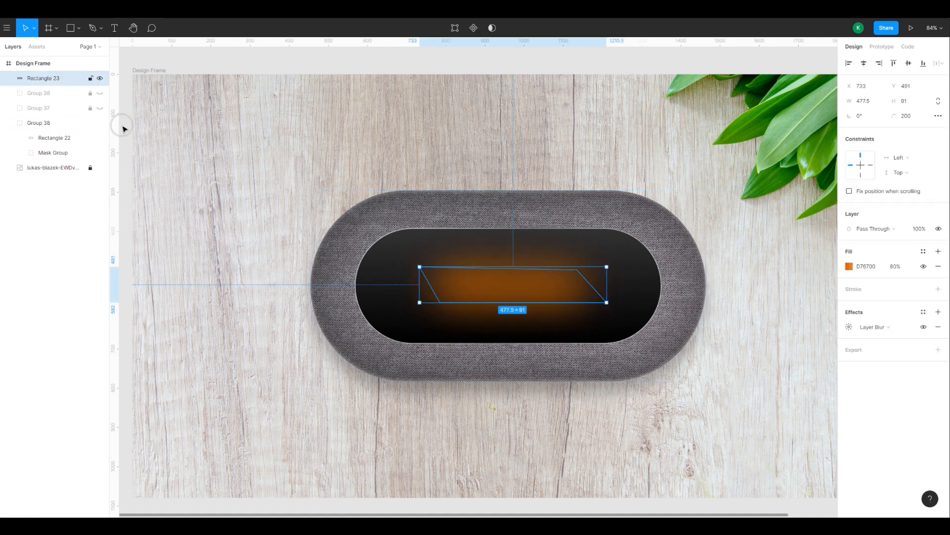
Move the orange glow into the device group, and unlock and show the call interface group
drag(28, 116, 19, 128)
click(9, 108)
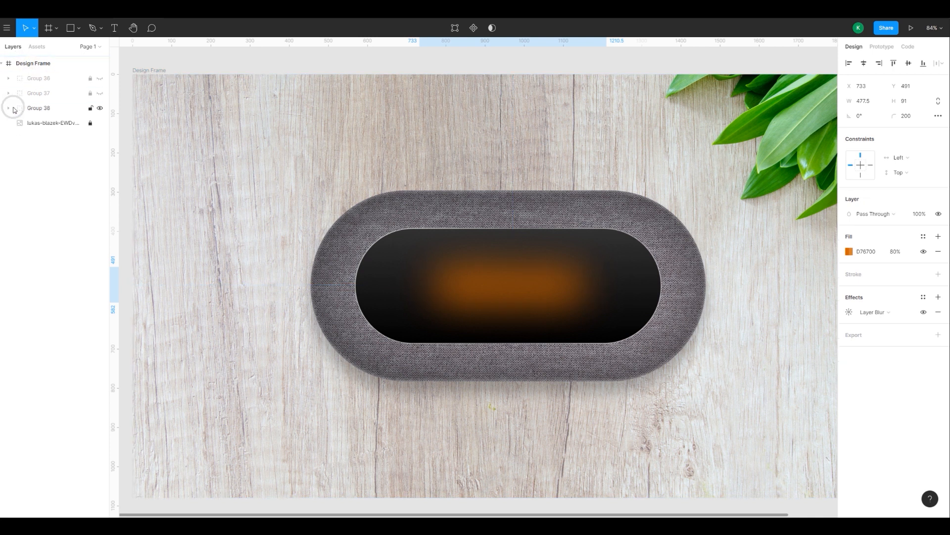
click(91, 94)
click(98, 95)
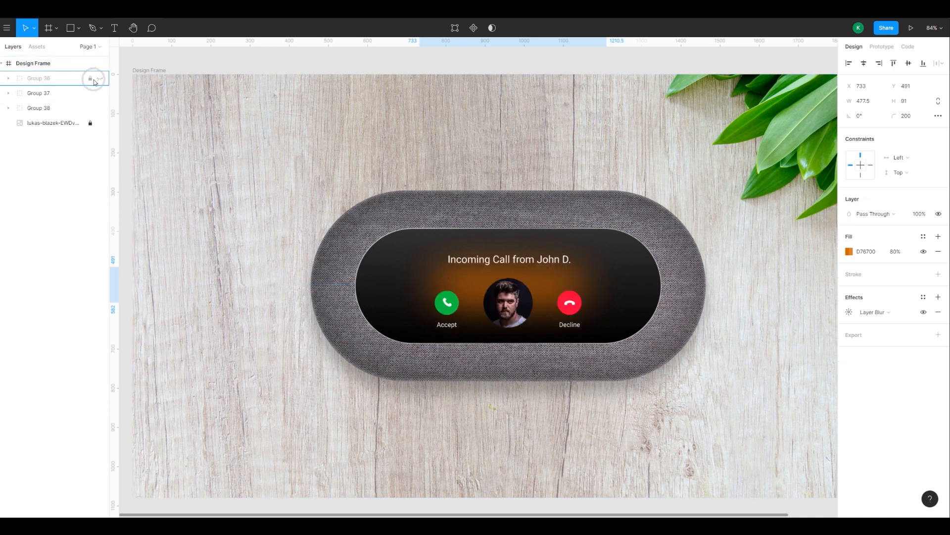
Center the call interface horizontally and vertically in the design frame
click(298, 141)
click(521, 304)
click(866, 64)
click(908, 63)
Set the fill opacity of the orange glow inside the device group to 60%
click(377, 213)
click(185, 63)
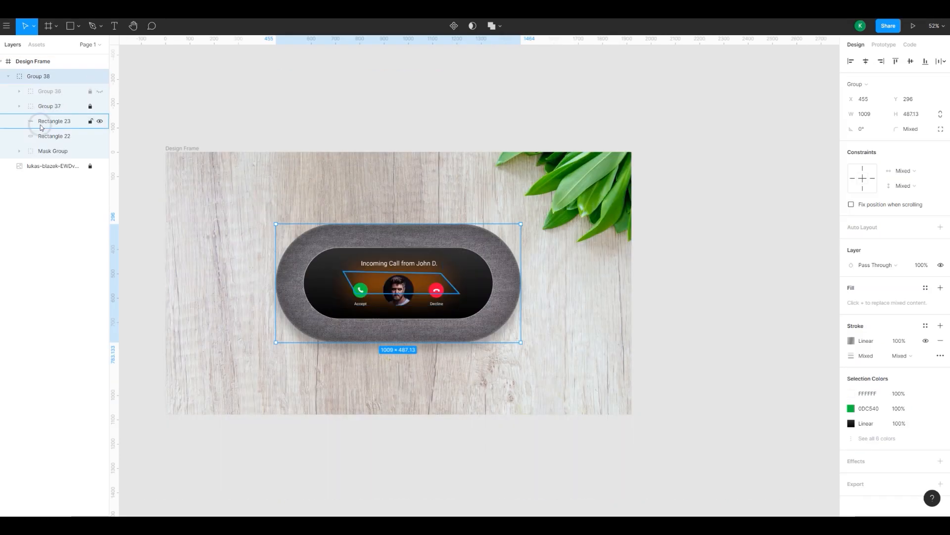
click(40, 123)
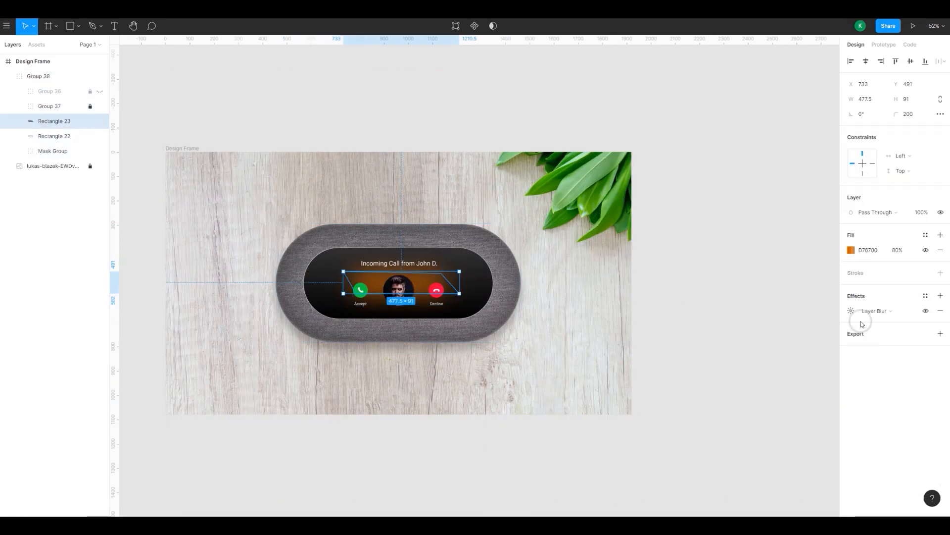
click(897, 250)
text(60)
key(Return)
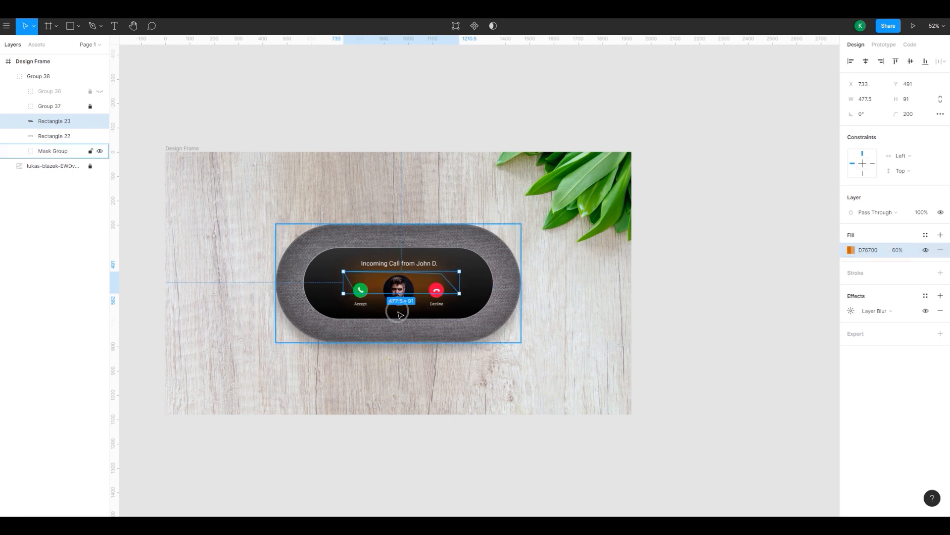
Unlock the call interface group, scale it down slightly, and center it horizontally and vertically on the device screen
scroll(305, 261, up, 3)
click(52, 105)
click(503, 249)
click(50, 106)
drag(504, 248, 500, 251)
shift+click(520, 263)
click(866, 61)
click(911, 62)
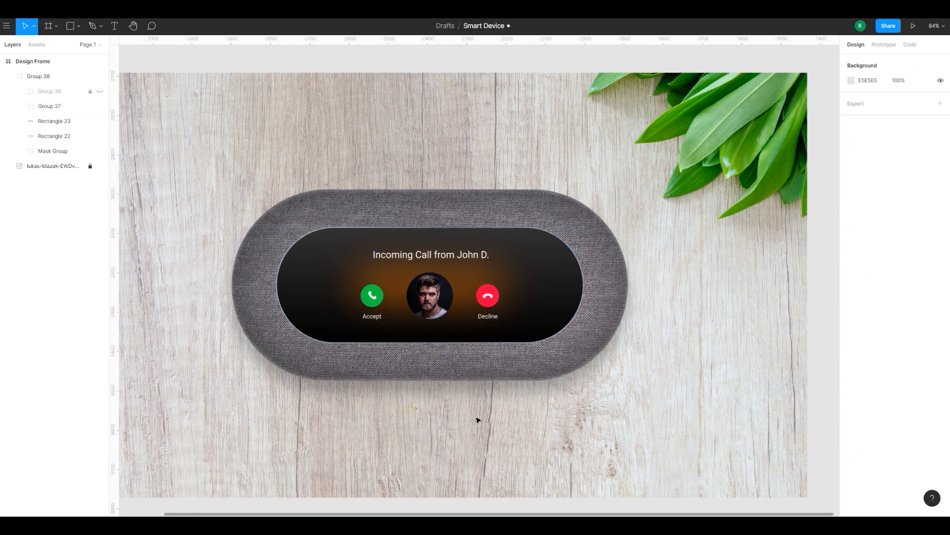
click(477, 419)
Unlock and show the player interface group, and hide the call interface group
scroll(441, 428, down, 3)
scroll(443, 383, up, 3)
click(90, 106)
click(91, 91)
click(100, 92)
click(90, 106)
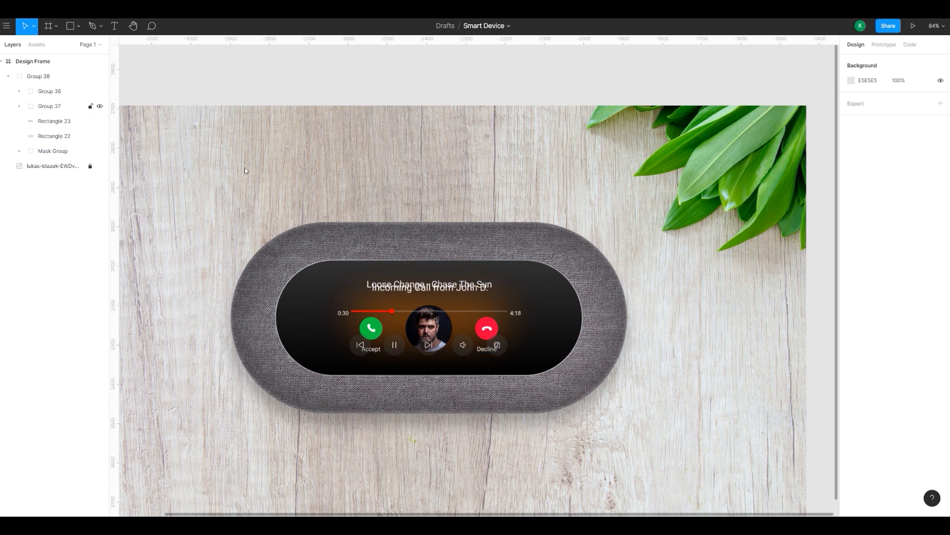
click(99, 106)
Scale the player interface down proportionally to 454.8 × 186.76 and center it on the device screen
click(49, 91)
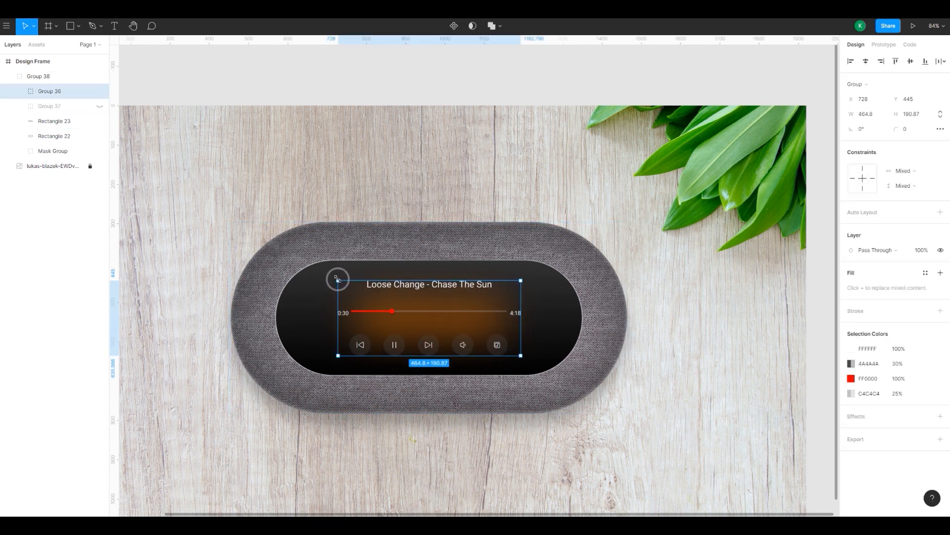
shift+click(552, 312)
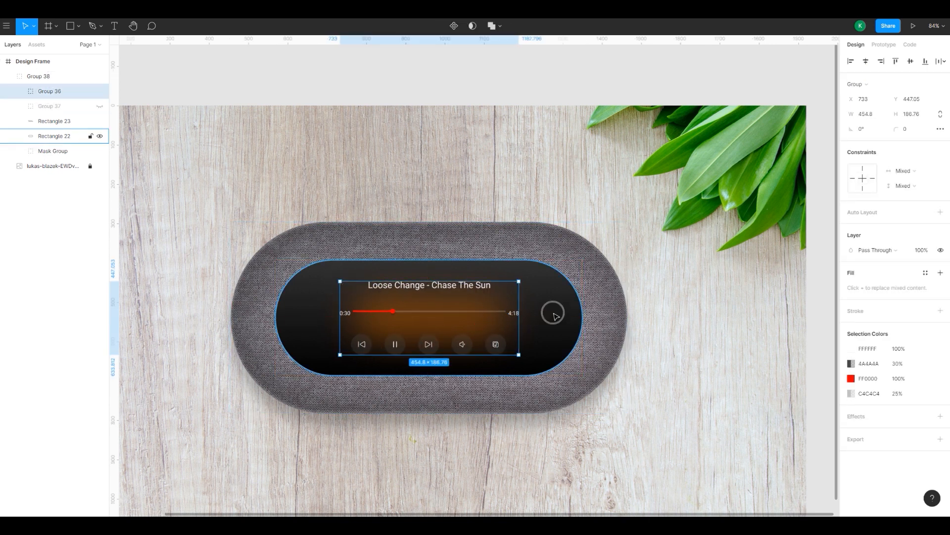
click(910, 62)
click(452, 461)
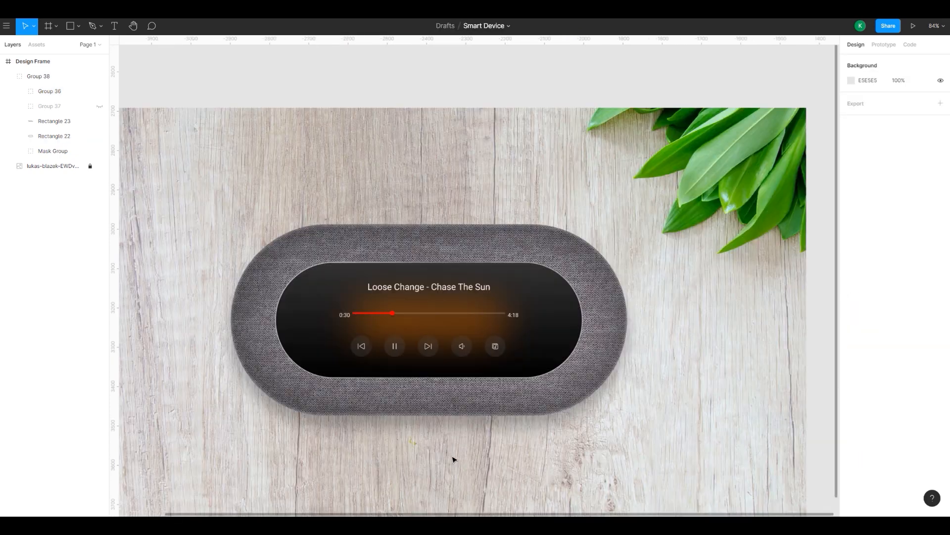
Hide the wood background image so the device sits on the plain white design frame
scroll(454, 459, down, 5)
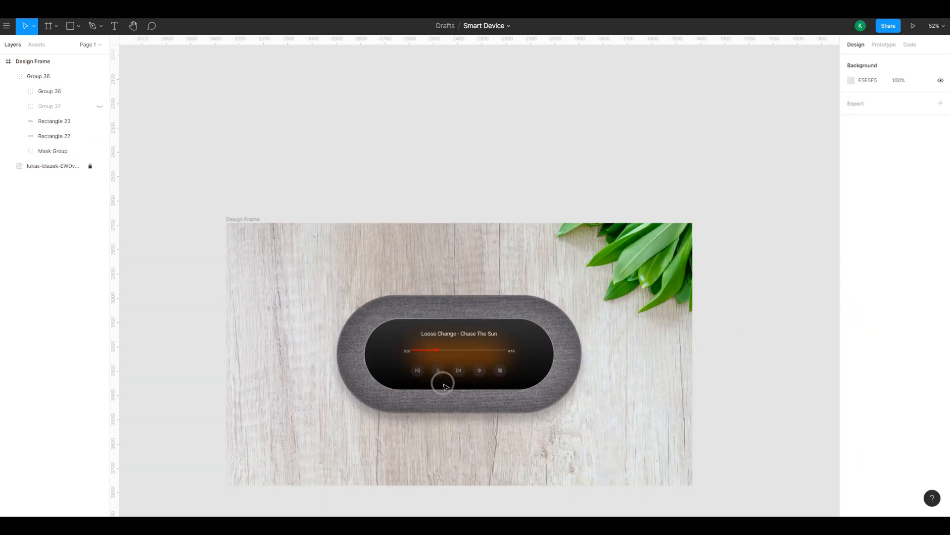
scroll(292, 210, down, 1)
click(242, 150)
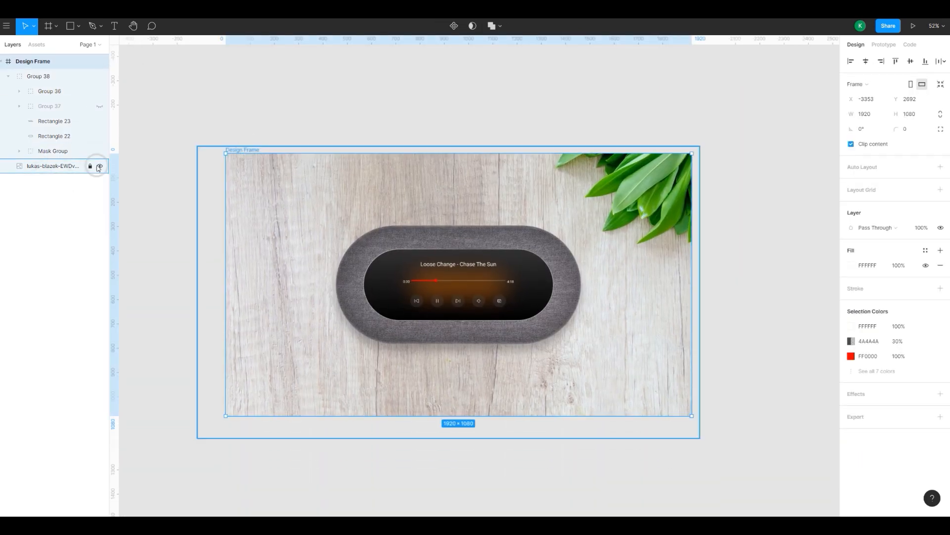
click(100, 166)
key(shift+2)
drag(519, 394, 589, 451)
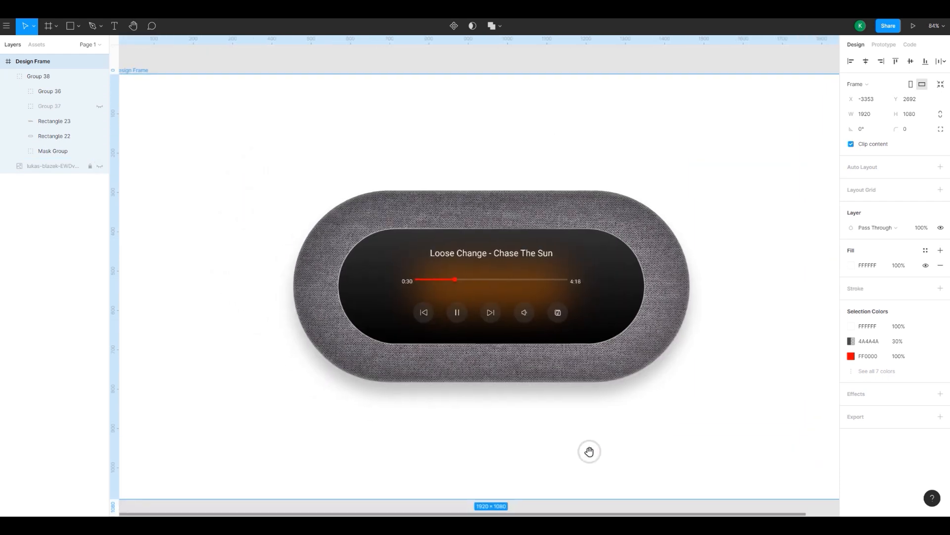
drag(320, 154, 306, 158)
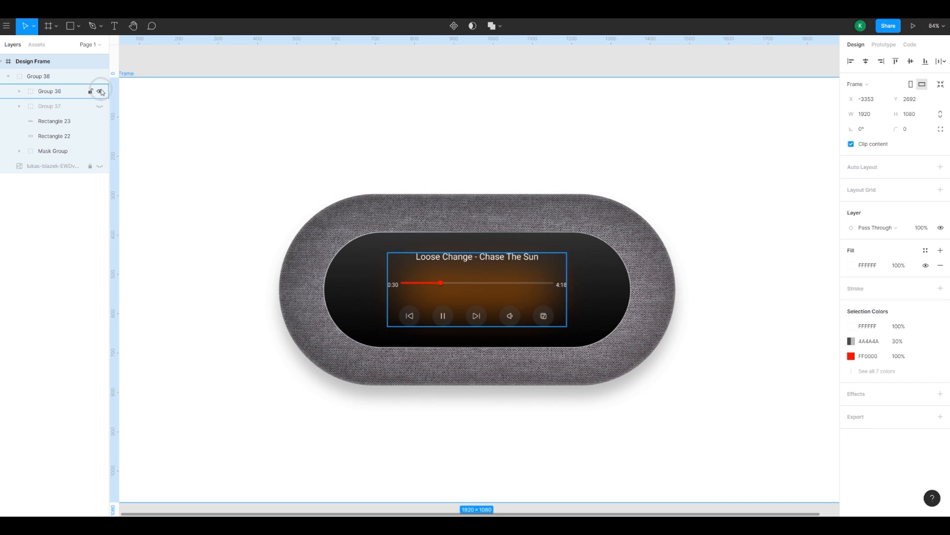
Alternate between the player and call interfaces to compare them, leaving the call interface shown and the player hidden
click(100, 92)
click(99, 106)
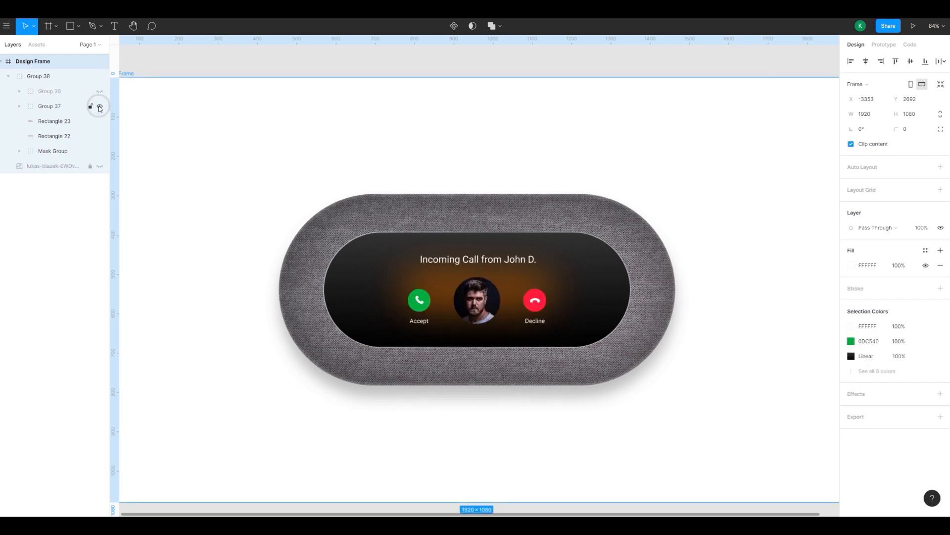
click(100, 107)
click(99, 92)
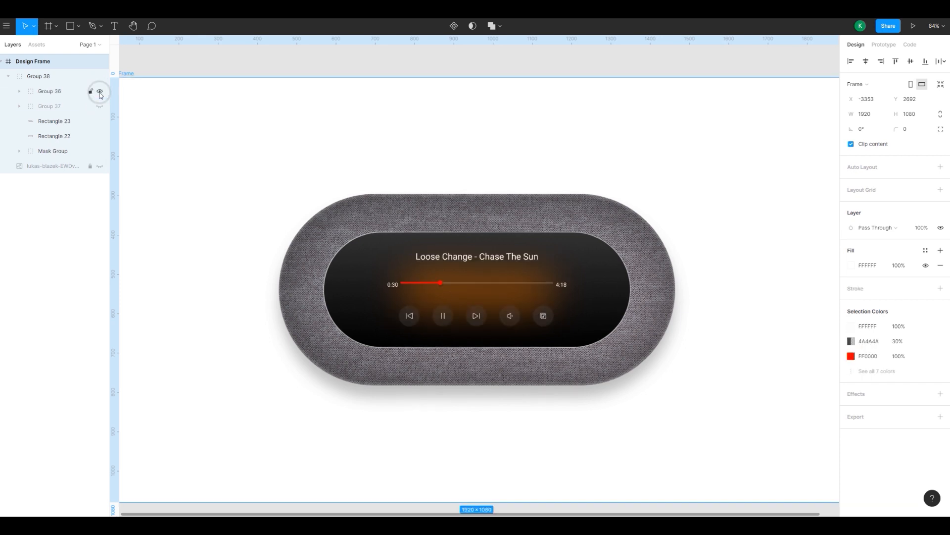
click(100, 92)
click(100, 106)
scroll(407, 187, down, 3)
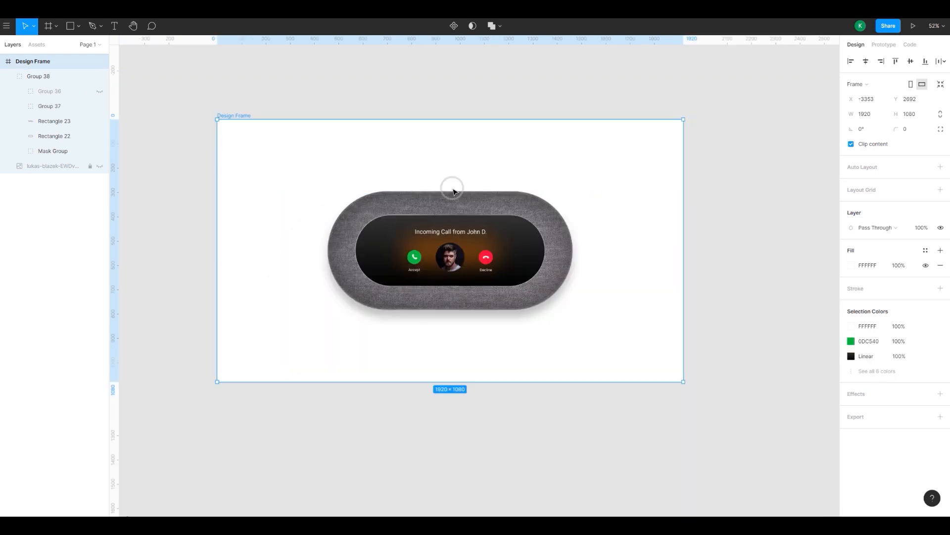
scroll(635, 252, up, 3)
drag(636, 252, 774, 278)
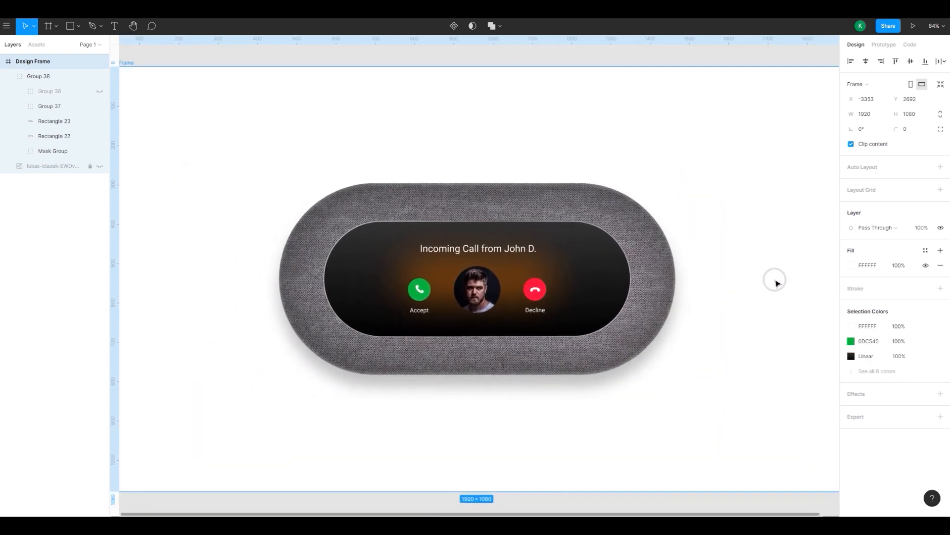
Compare the device with and without the wood background, leaving the background hidden and nothing selected
click(99, 165)
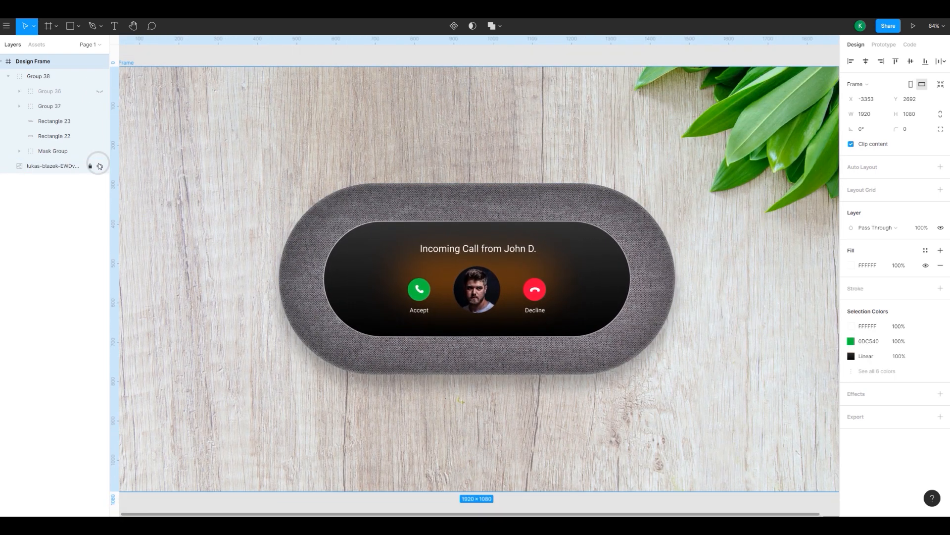
click(100, 166)
click(234, 103)
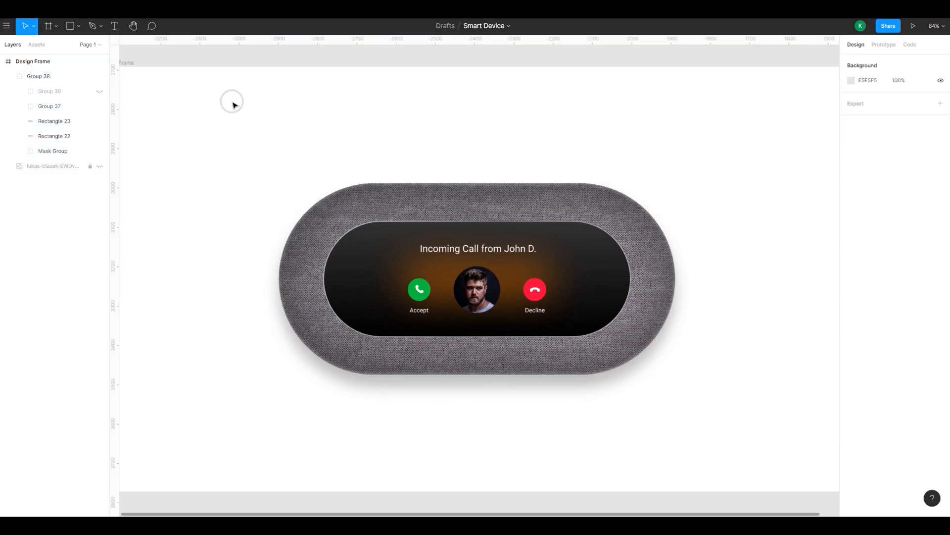